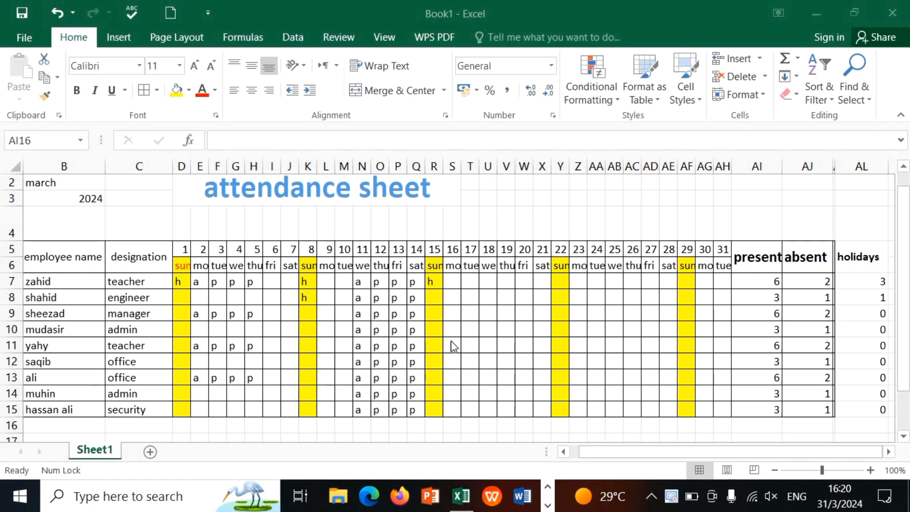
- Mark the first employee (row 7) present with "p" for days 16, 17 and 18 on the attendance sheet
click(454, 281)
click(454, 281)
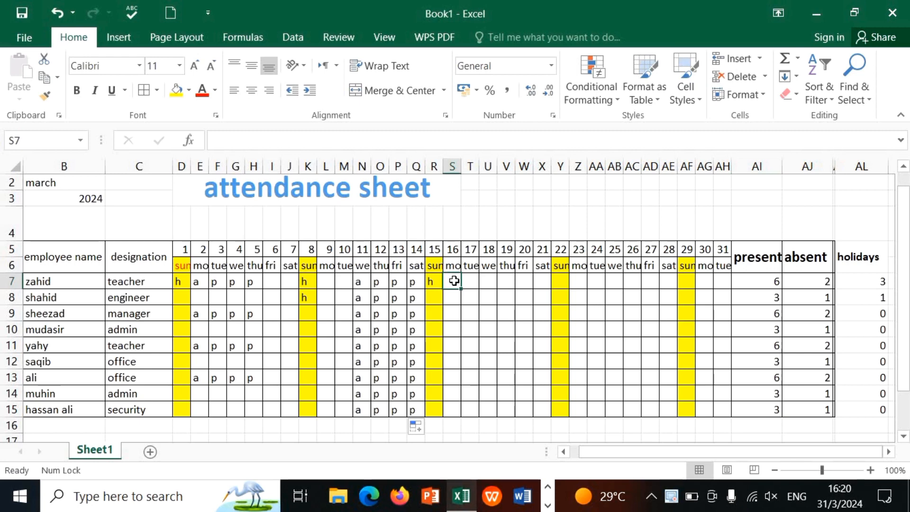
text(p)
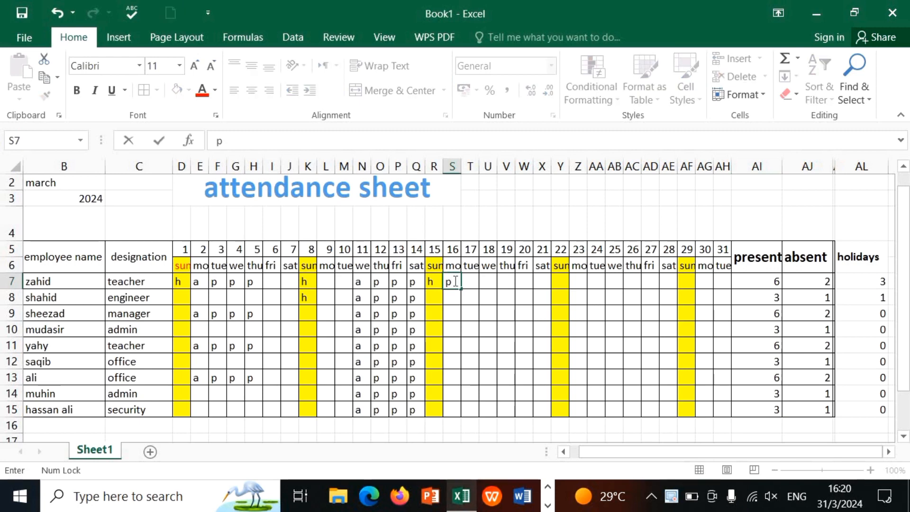
key(Return)
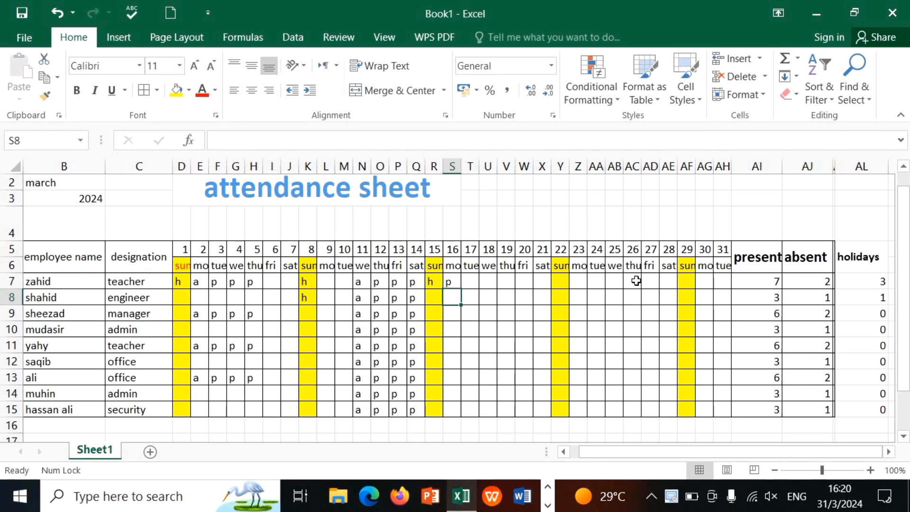
click(472, 285)
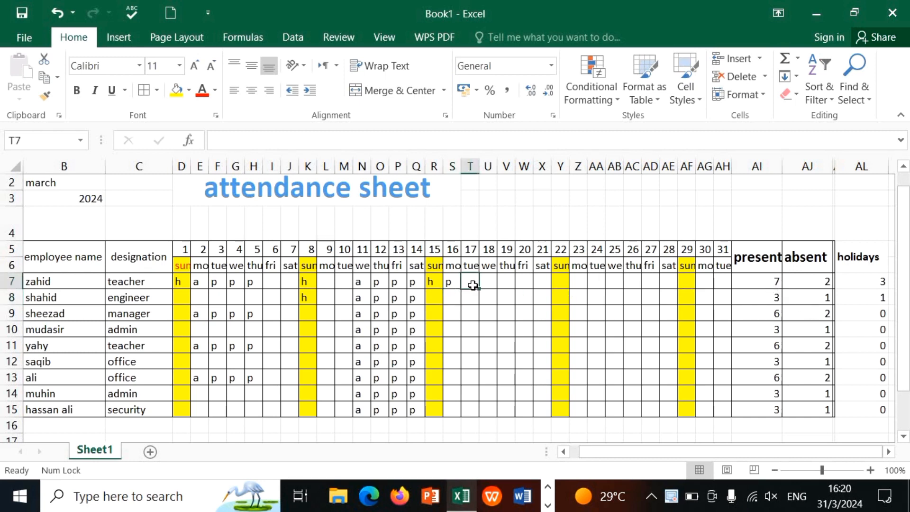
text(p)
key(Return)
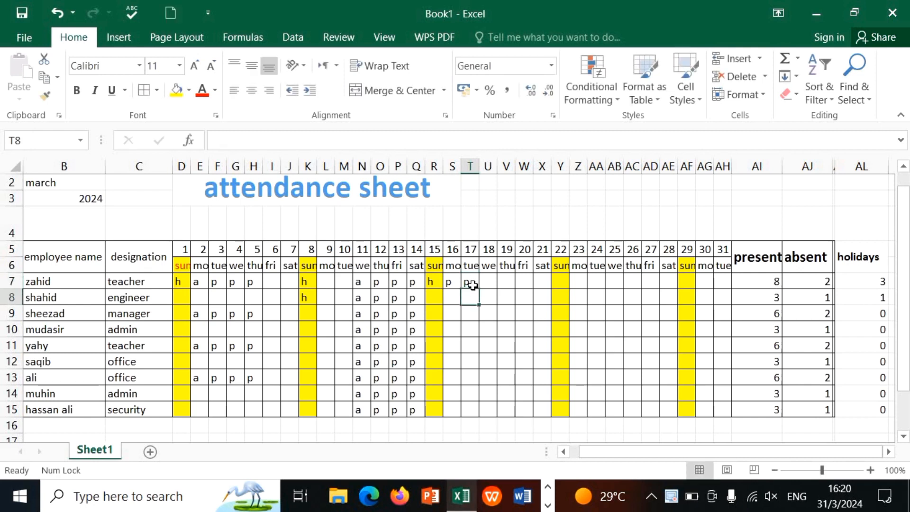
click(489, 280)
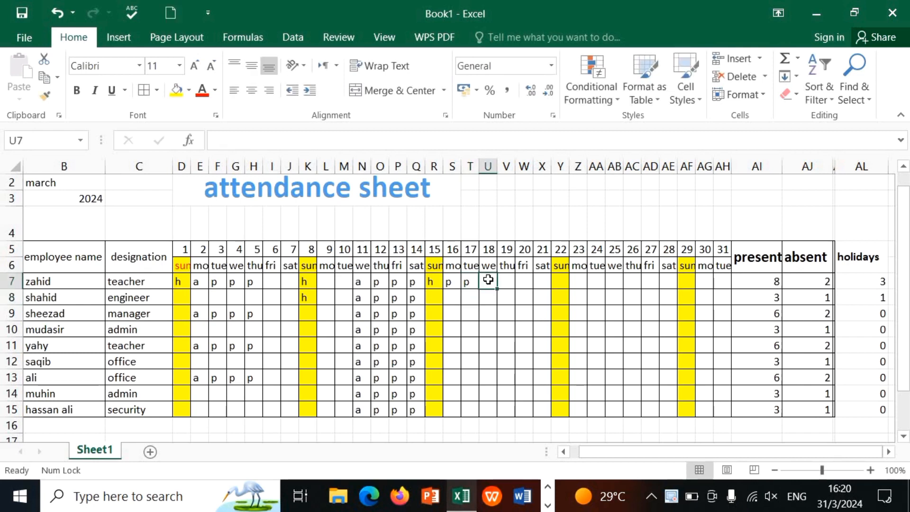
text(p)
key(Return)
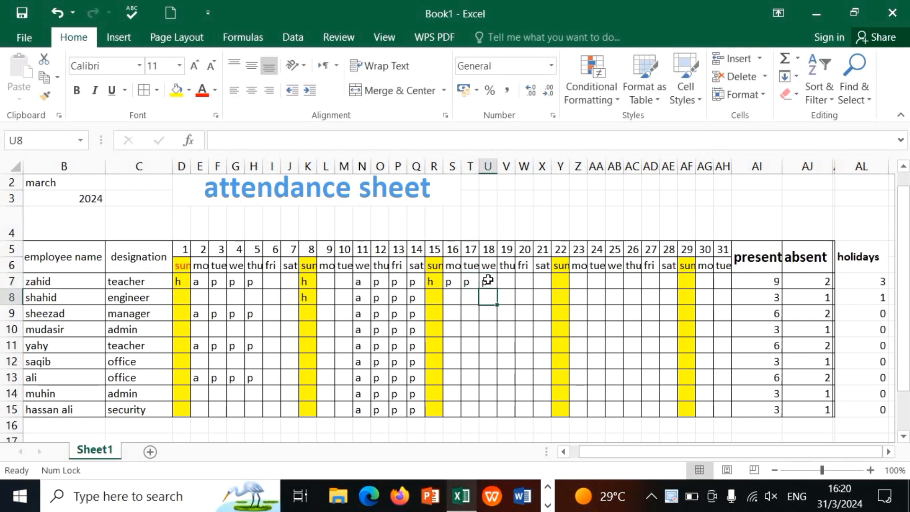
- Mark the first employee (row 7) absent with "a" for days 19 and 20
click(507, 282)
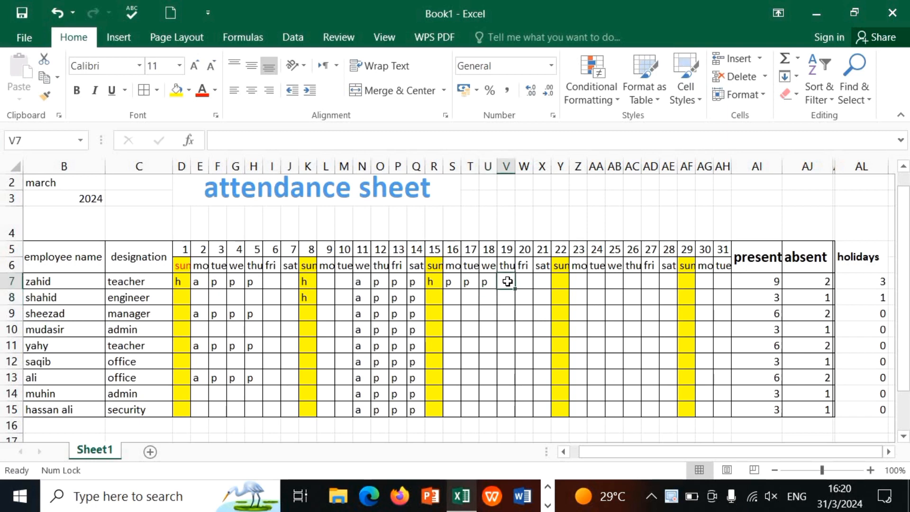
text(a)
key(Return)
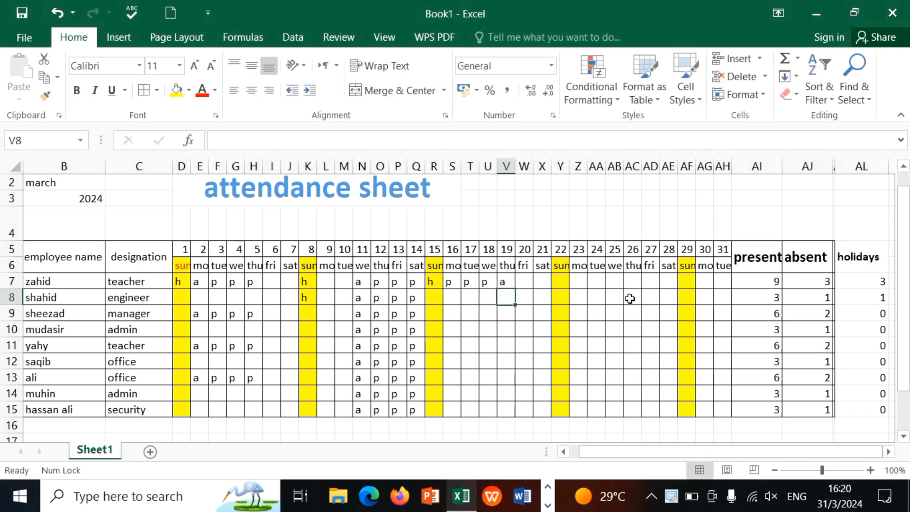
click(521, 283)
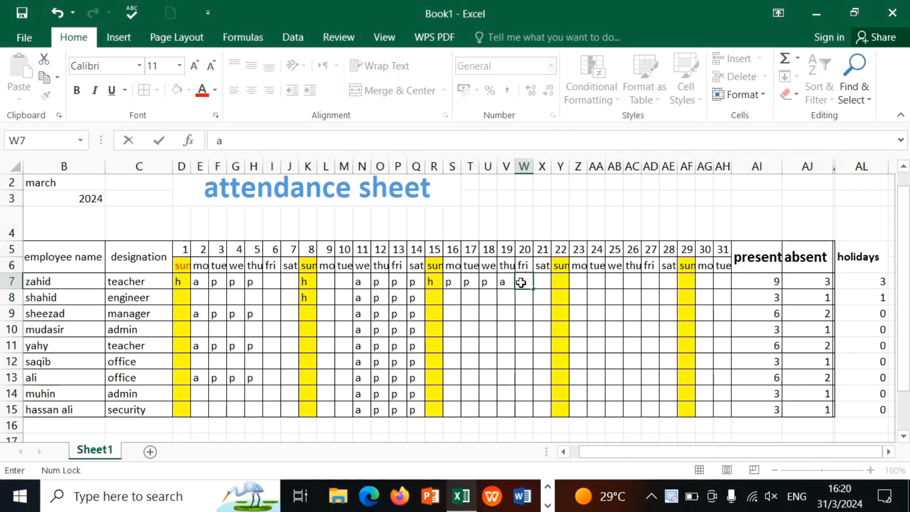
text(a)
key(Return)
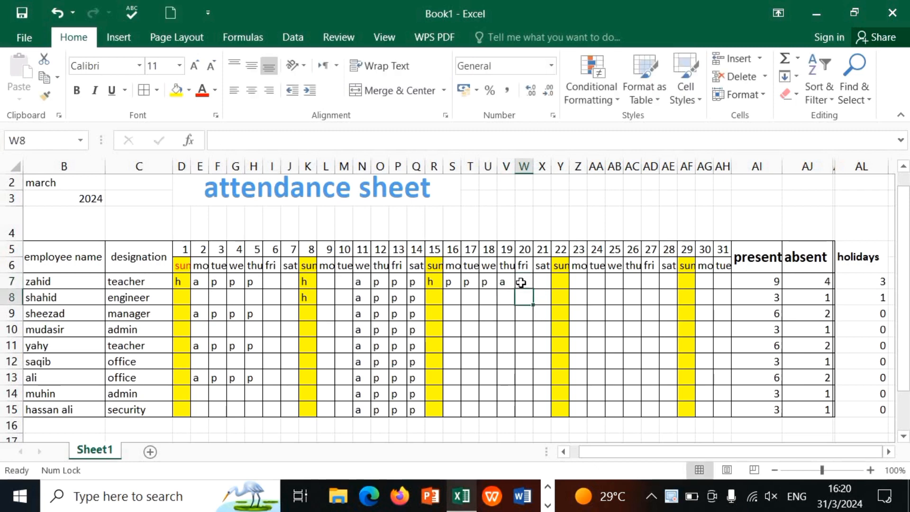
- Record a holiday with "h" for the first employee (row 7) on Sunday the 22nd
click(558, 279)
text(h)
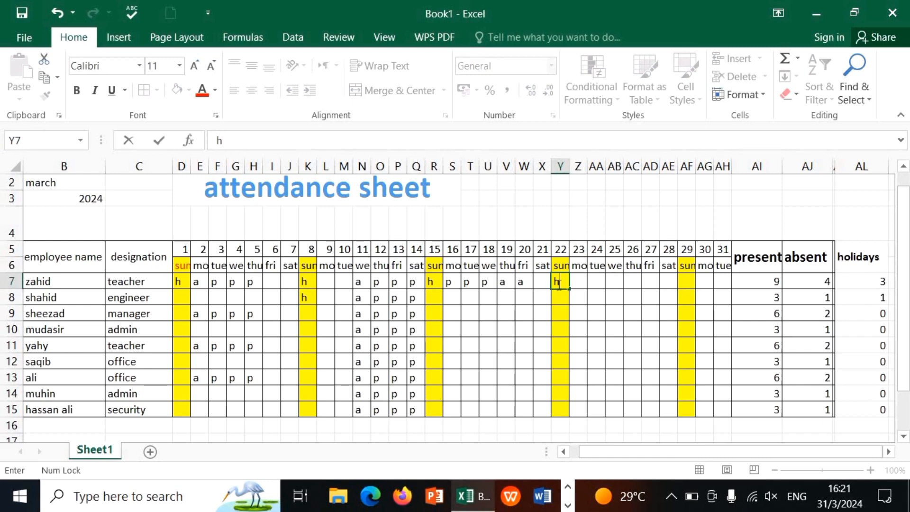
key(Return)
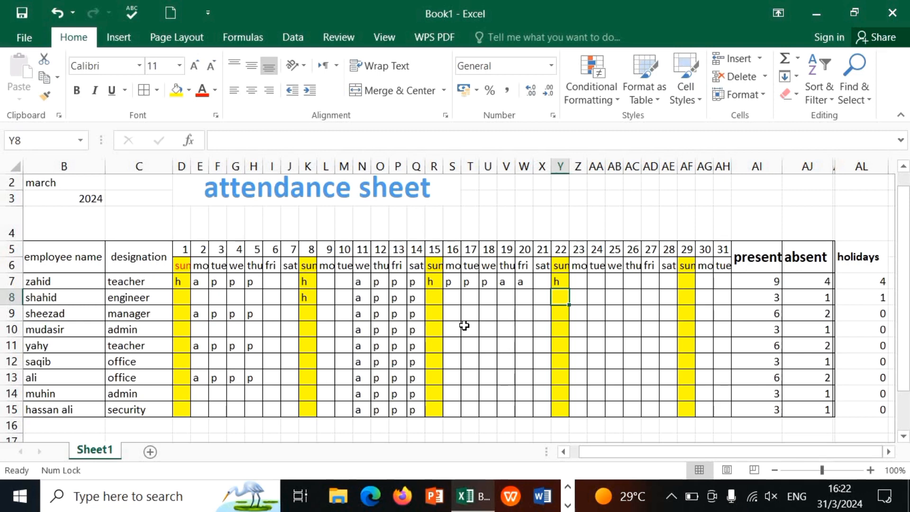
- Add a new worksheet to the workbook and enter the heading "sr" in cell A6
click(150, 452)
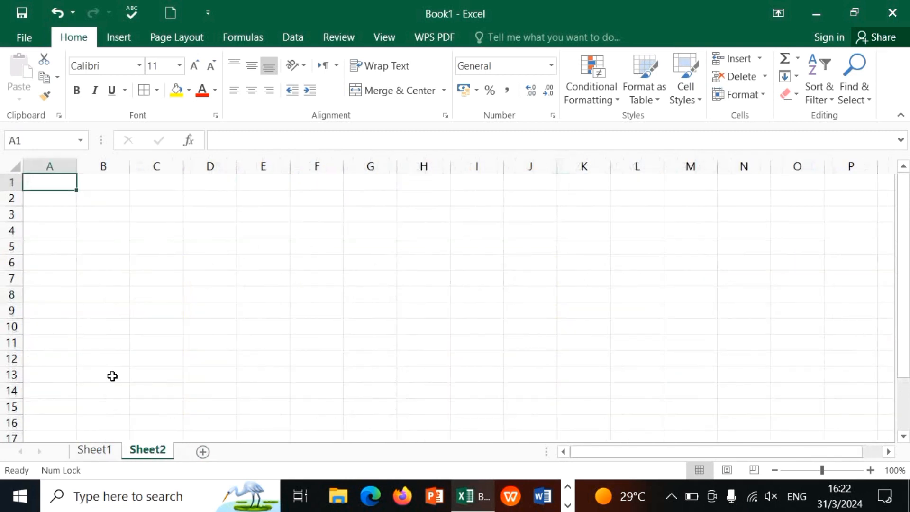
click(67, 280)
click(66, 266)
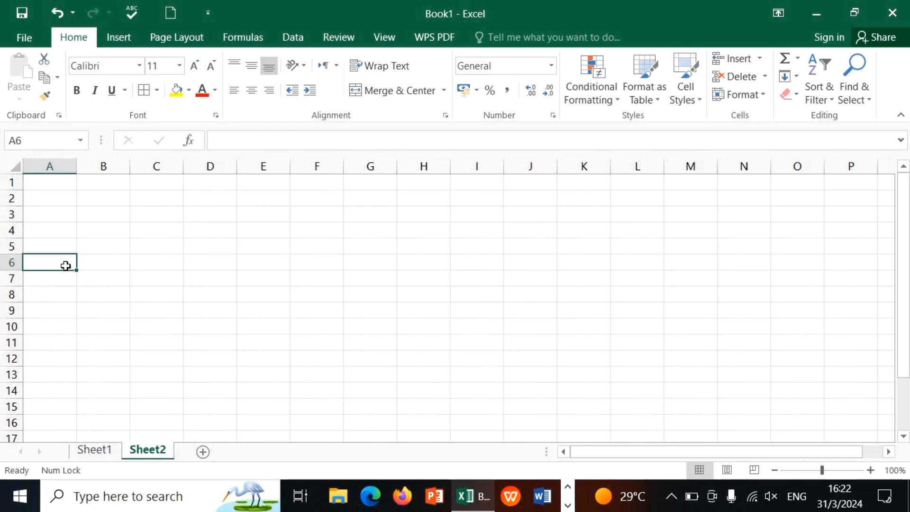
text(sr)
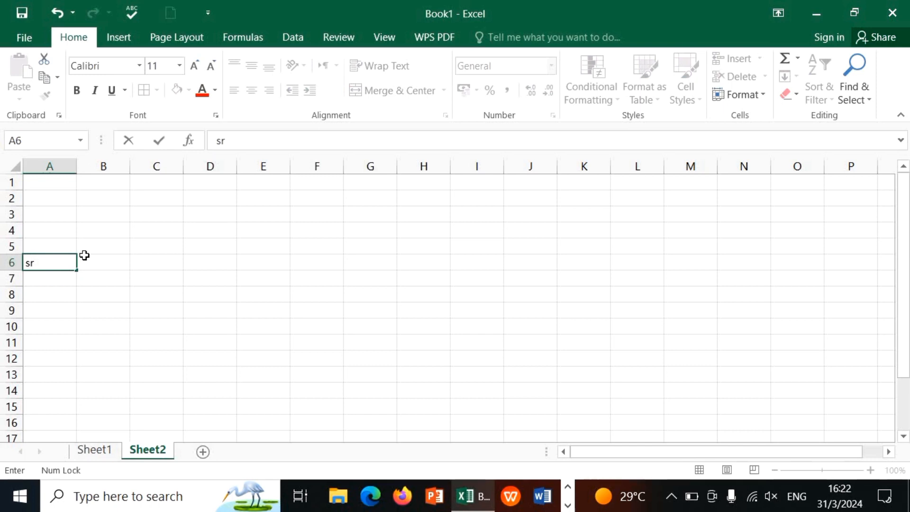
- Enter the heading "employee name" in cell B6 and widen columns B and C together so the text fits
click(98, 264)
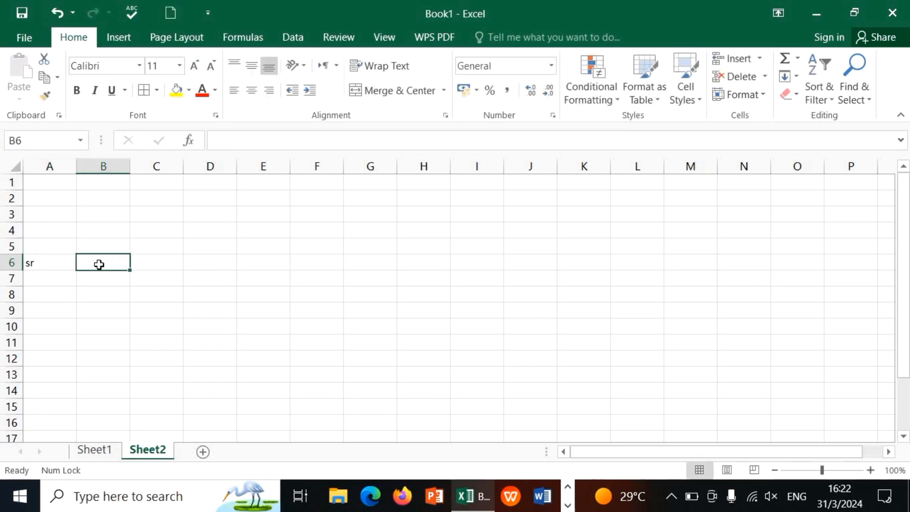
text(emplo)
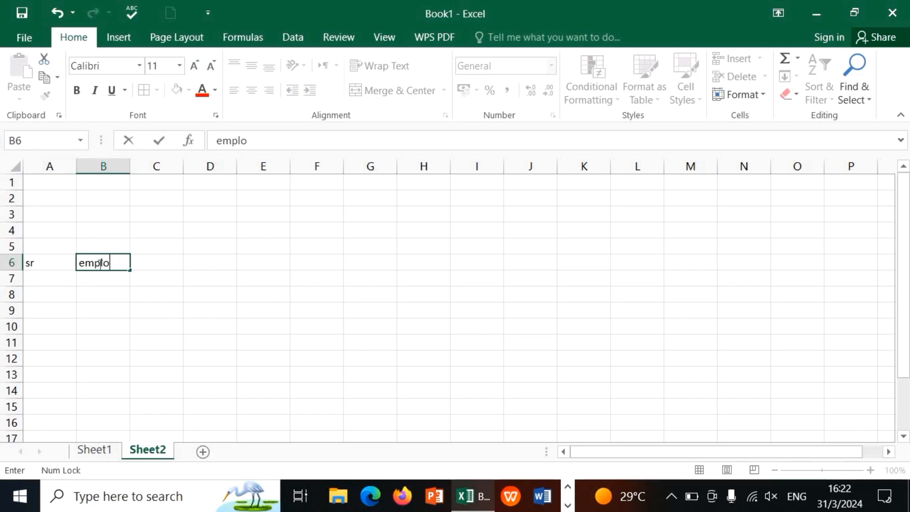
text(yee name)
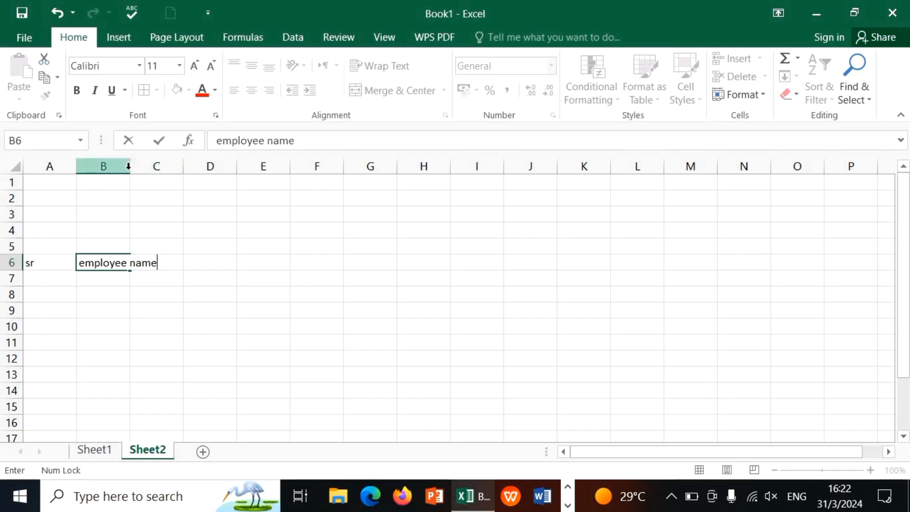
drag(128, 166, 173, 167)
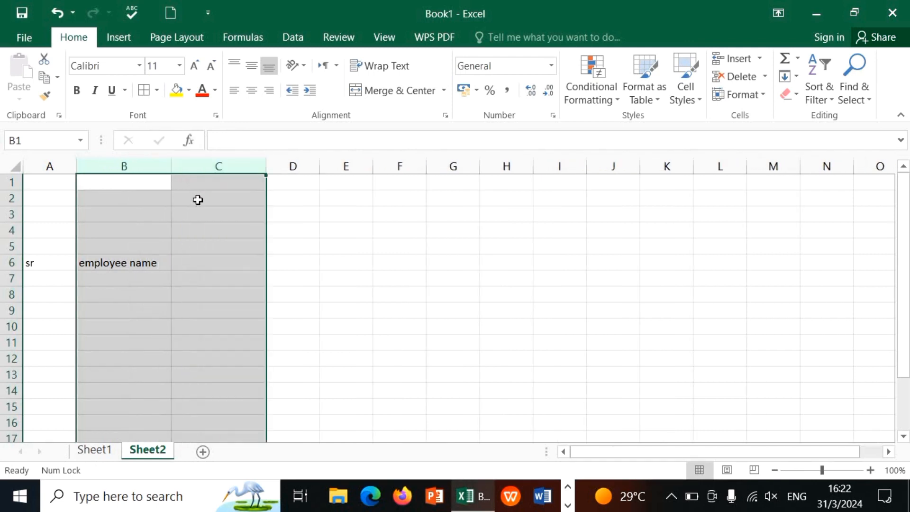
click(296, 276)
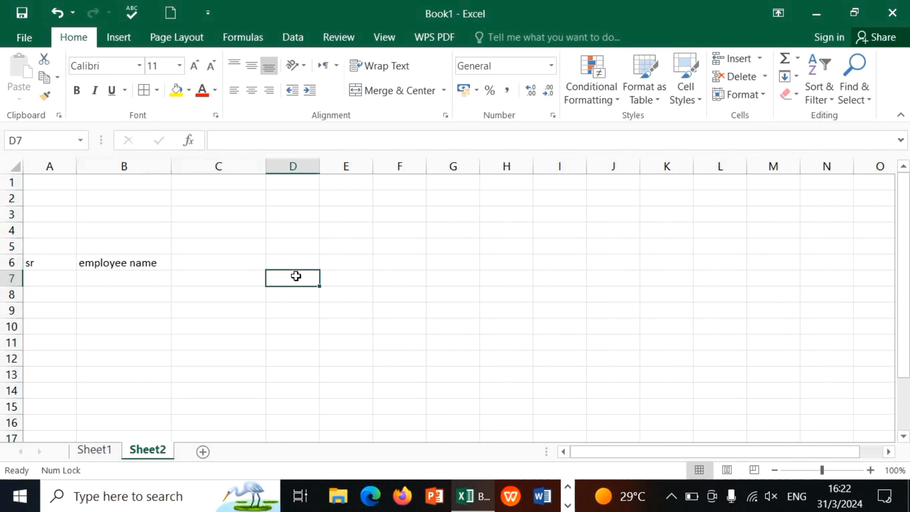
- Enter the heading "designation" in cell C6 and narrow column C slightly
click(218, 263)
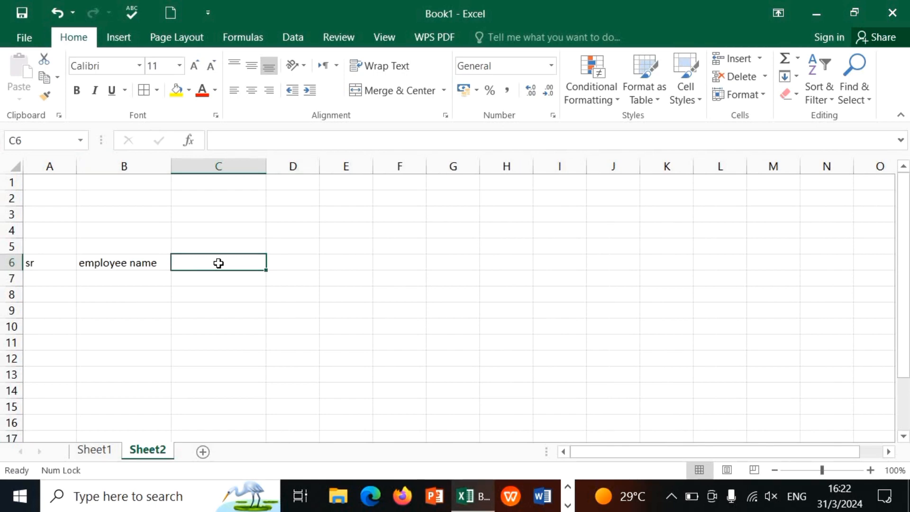
text(de)
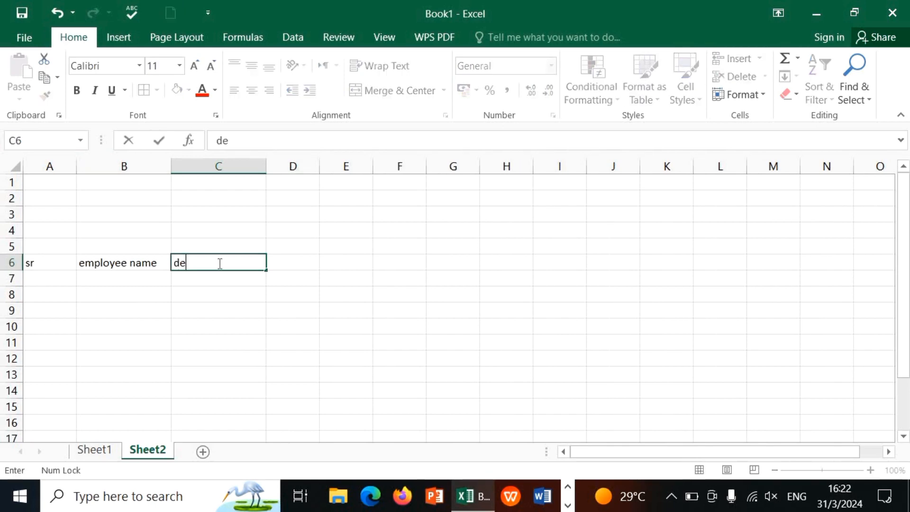
text(signation)
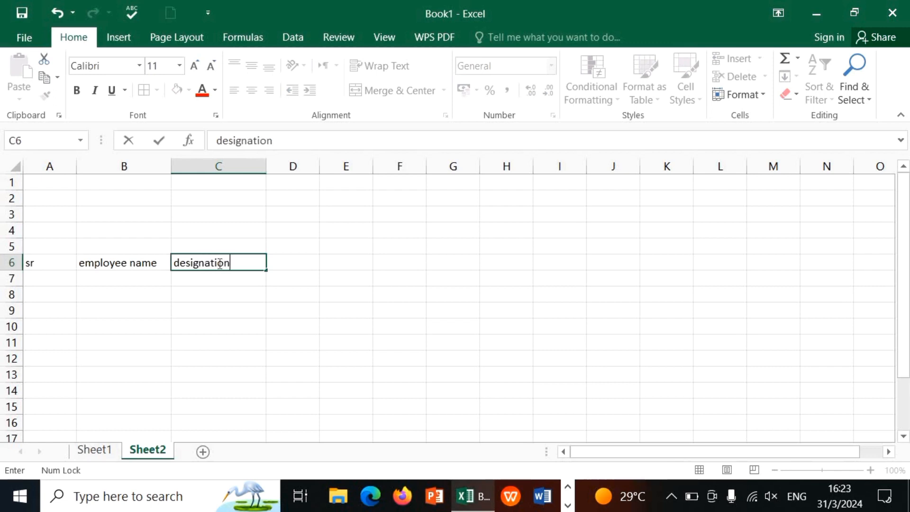
key(ctrl+Return)
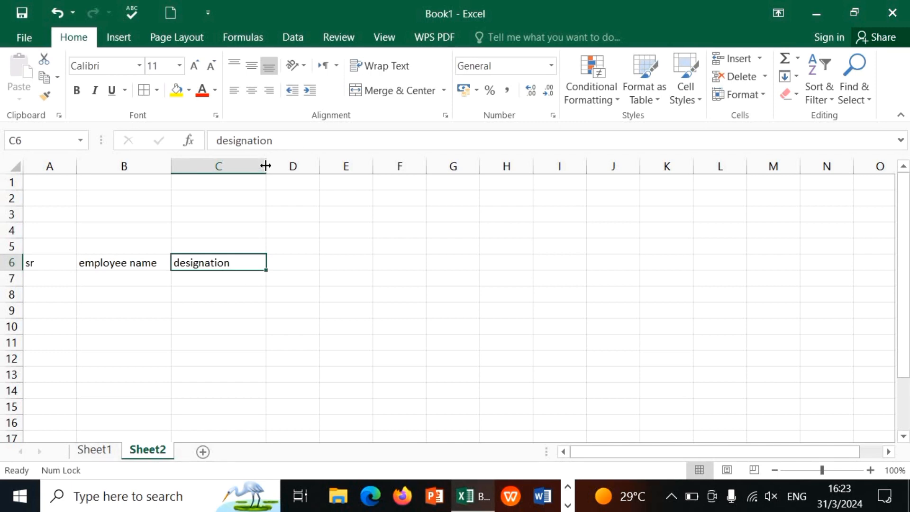
drag(265, 165, 251, 166)
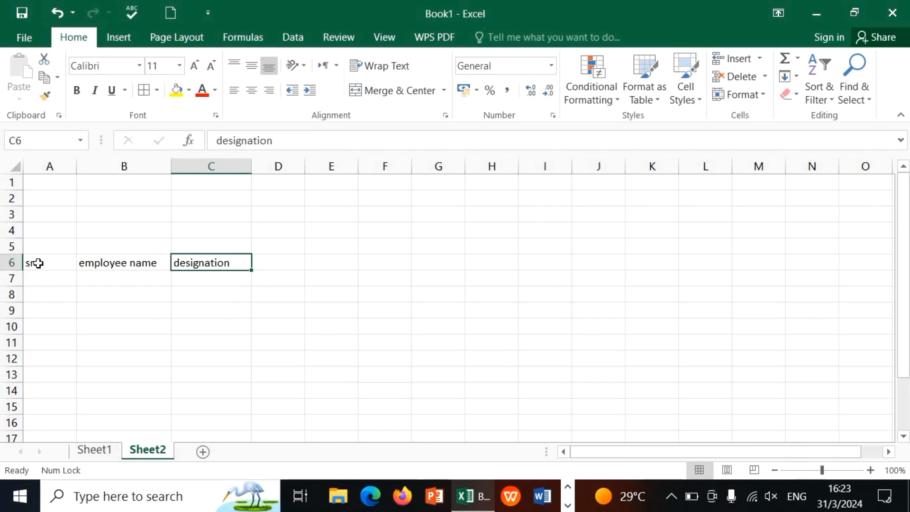
- Merge cells A6:A7 with Merge Cells and vertically middle-align the "sr" heading
drag(38, 264, 43, 274)
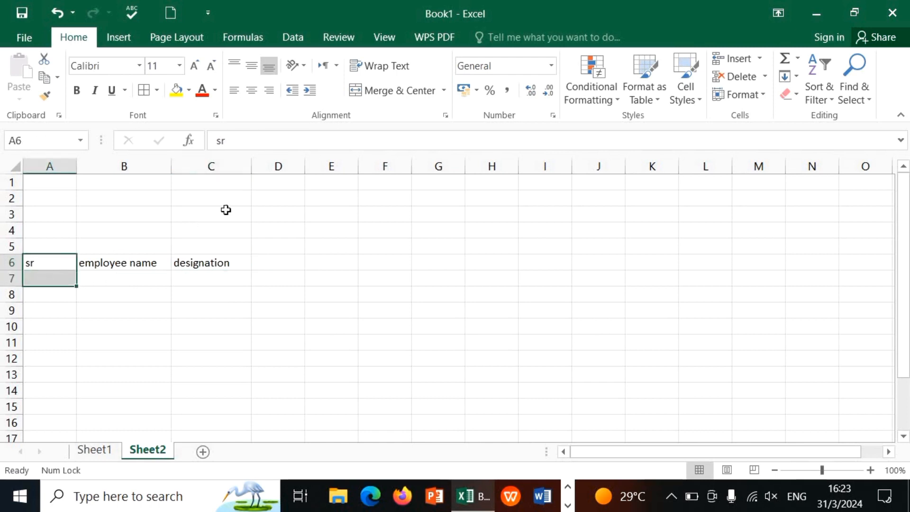
click(444, 90)
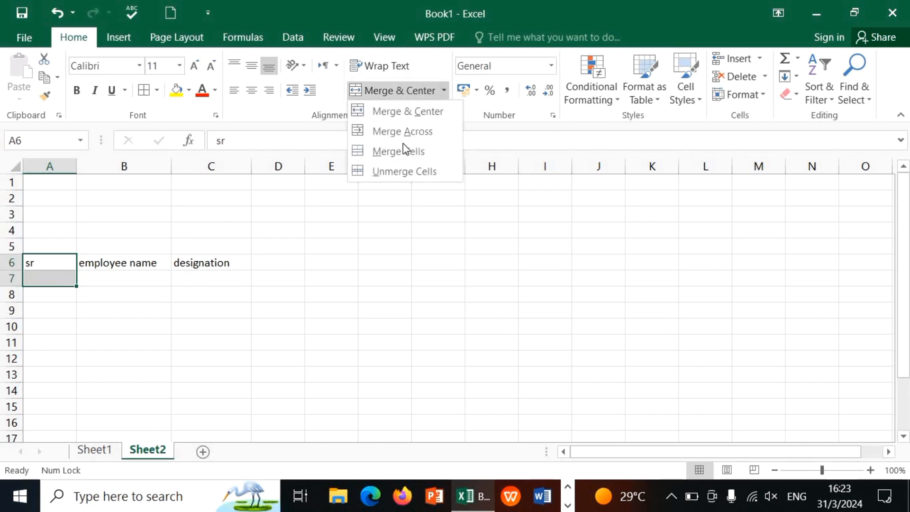
click(406, 153)
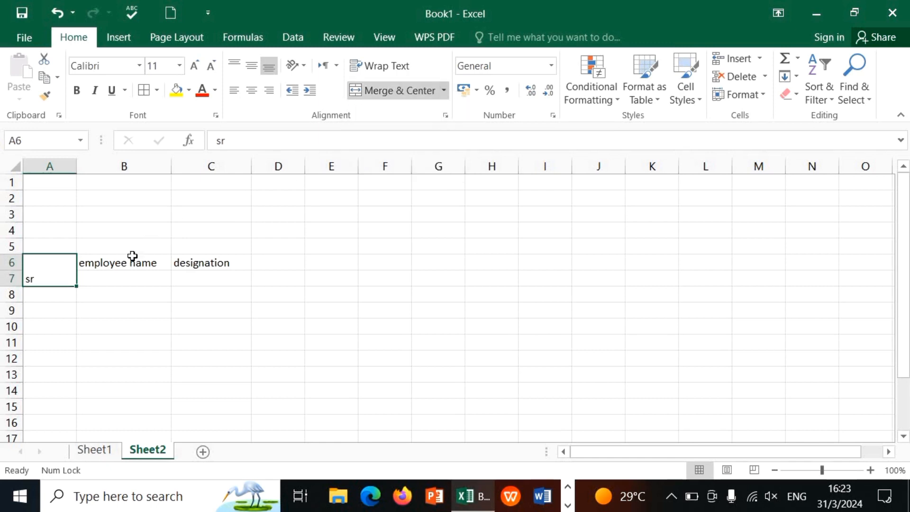
click(251, 66)
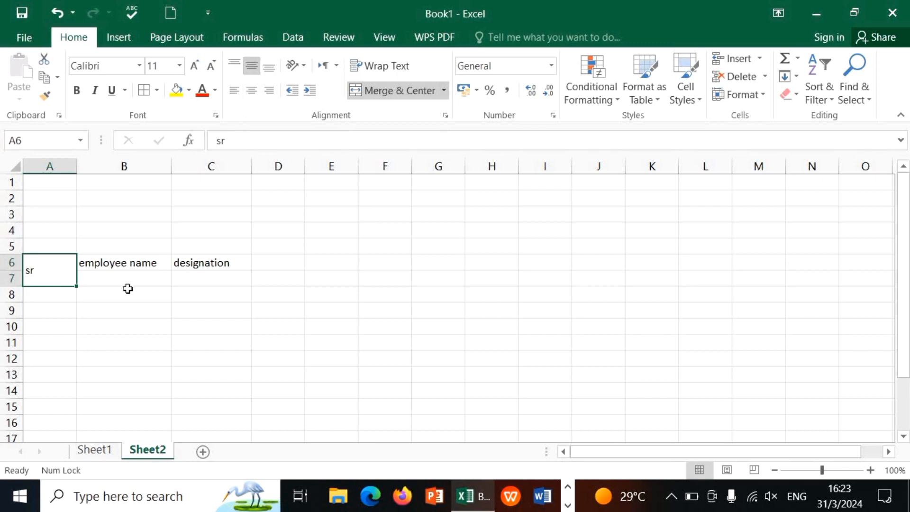
- Merge cells B6:B7 with Merge Cells and vertically middle-align the "employee name" heading
click(82, 262)
drag(82, 262, 95, 281)
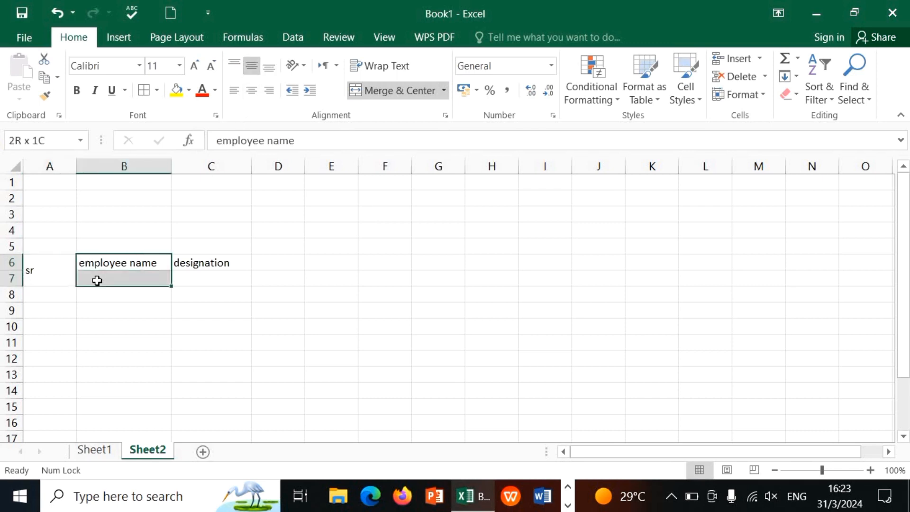
click(445, 92)
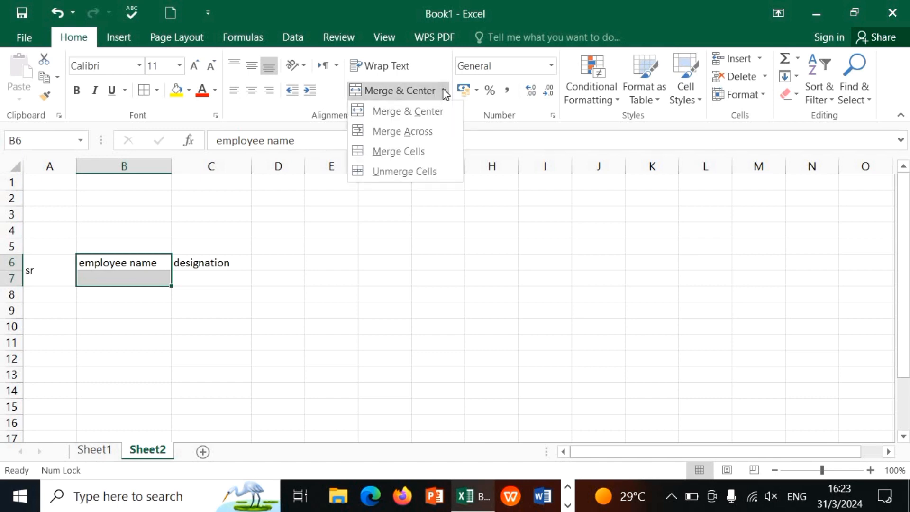
click(417, 151)
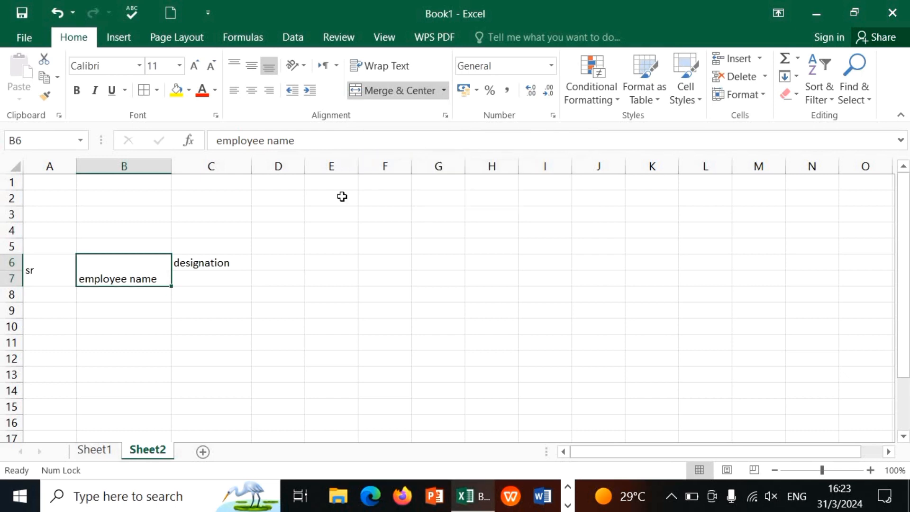
click(252, 71)
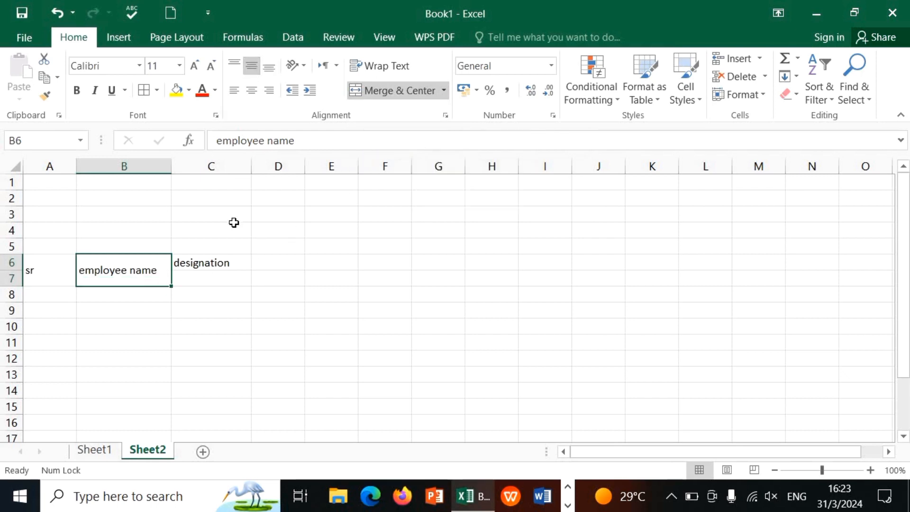
- Merge cells C6:C7 with Merge Cells and vertically middle-align the "designation" heading
click(196, 268)
drag(195, 270, 195, 275)
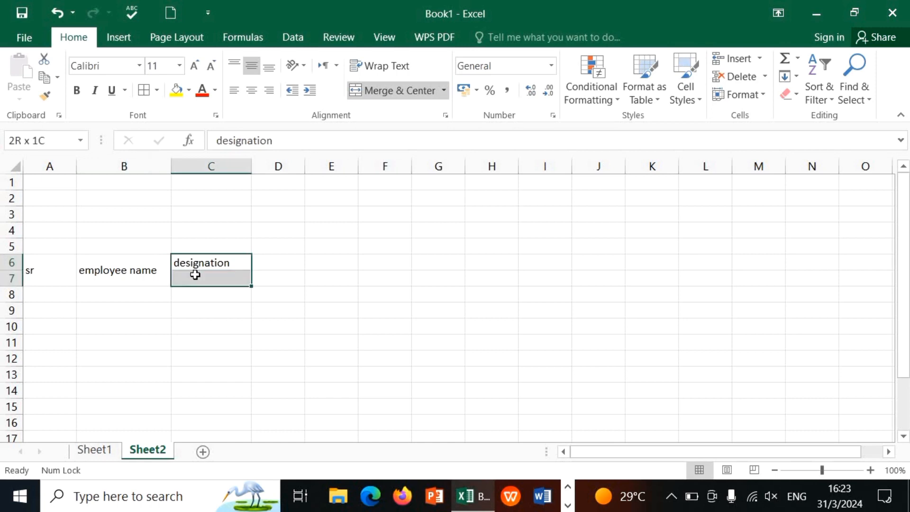
click(446, 94)
click(408, 151)
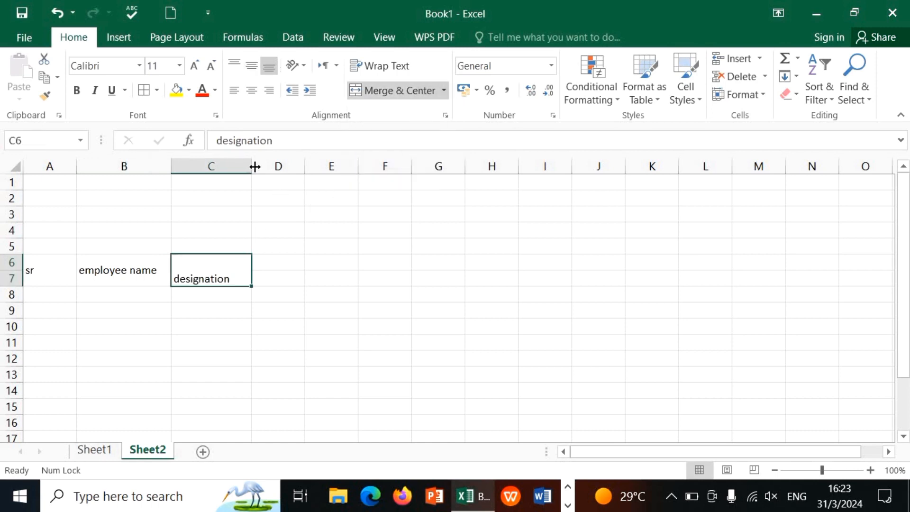
click(249, 67)
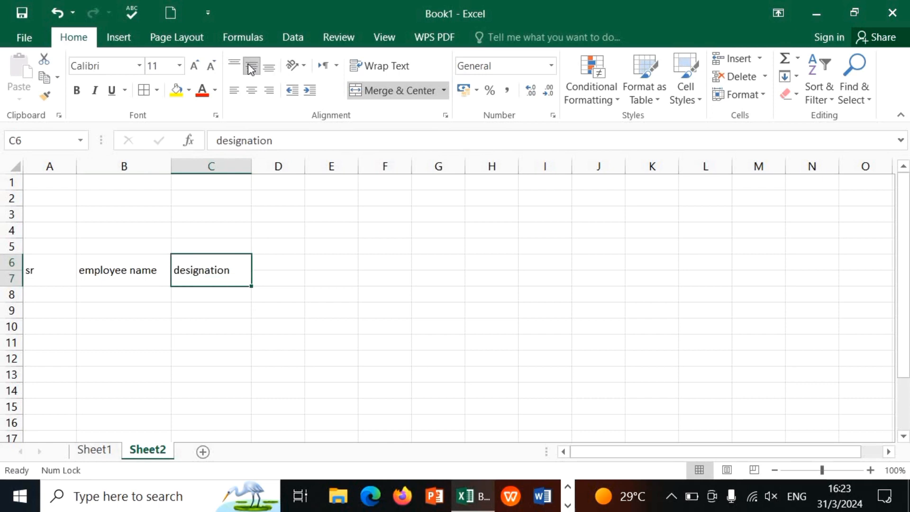
- Make the "sr", "employee name" and "designation" headings bold
click(36, 275)
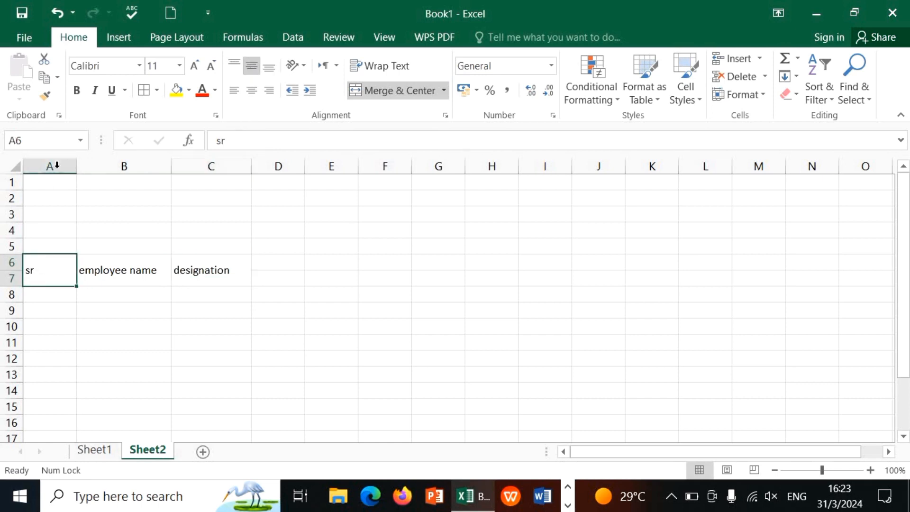
click(76, 92)
click(116, 269)
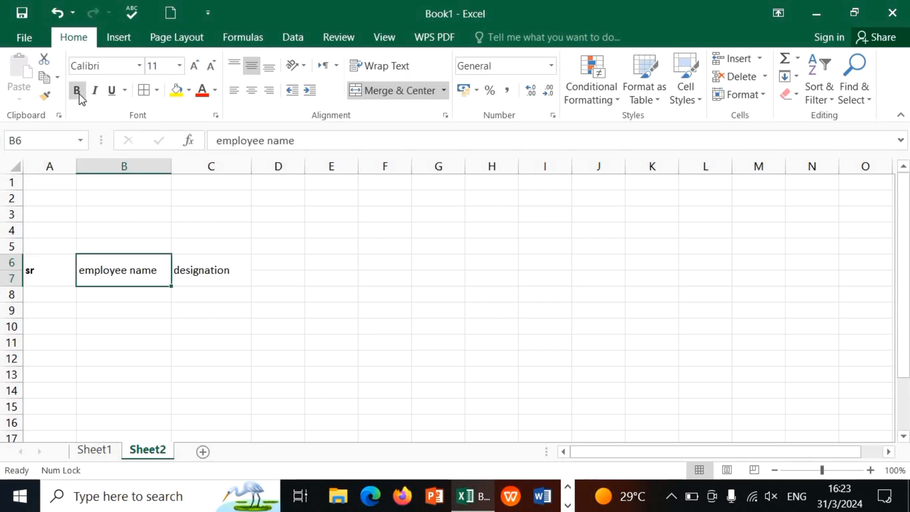
click(76, 90)
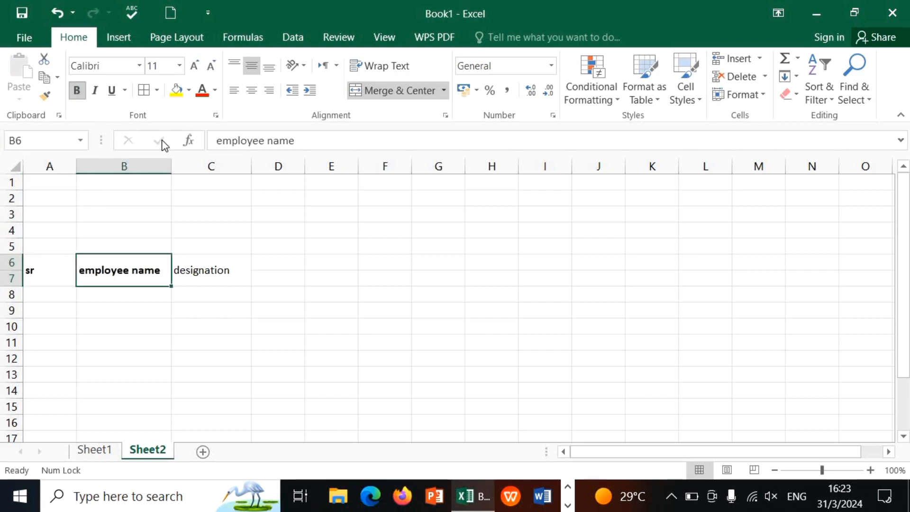
click(204, 273)
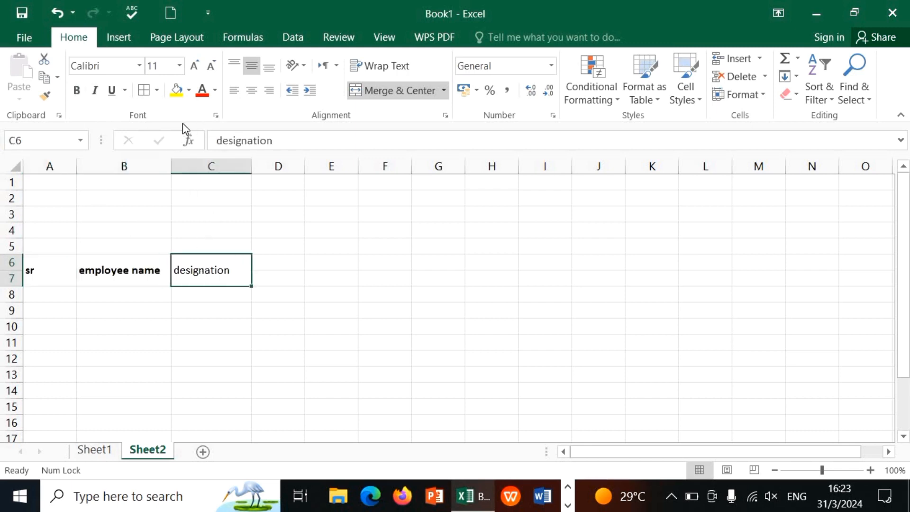
click(78, 90)
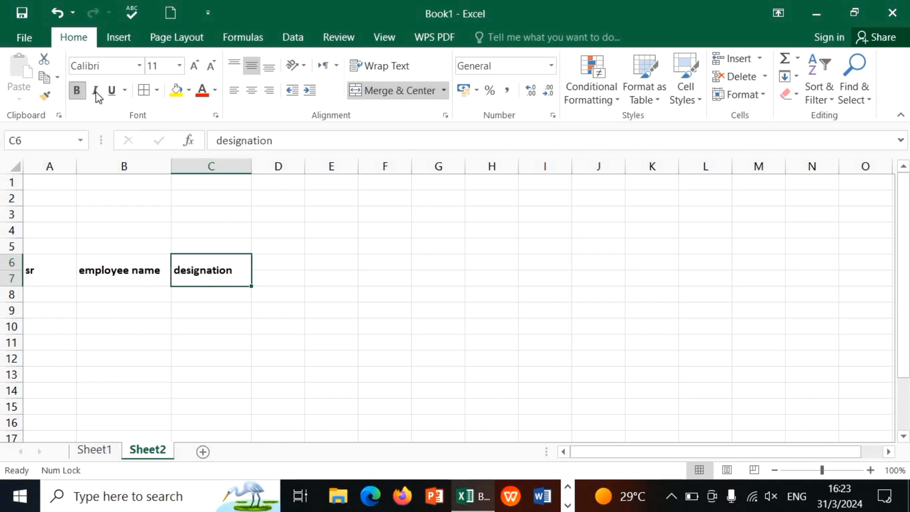
- Increase the font size of the "designation" heading to 14 and the "employee name" heading to 12
click(195, 66)
click(194, 66)
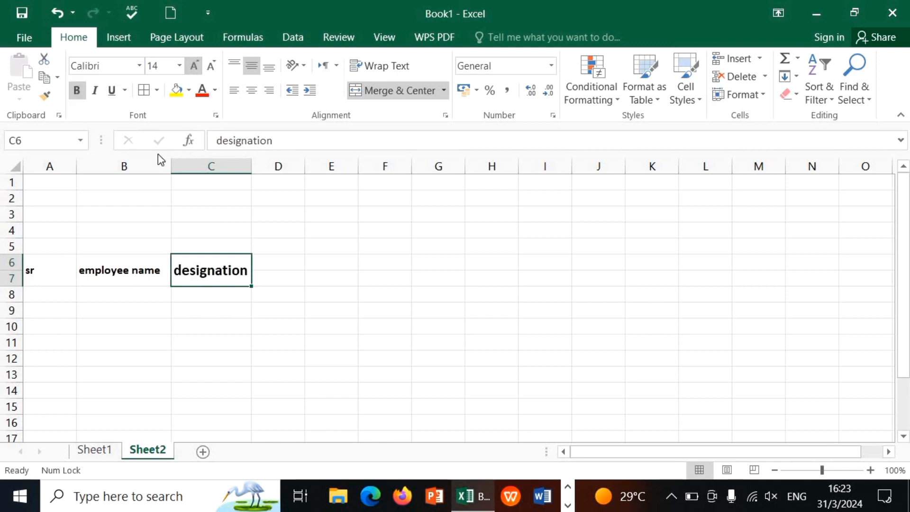
click(107, 270)
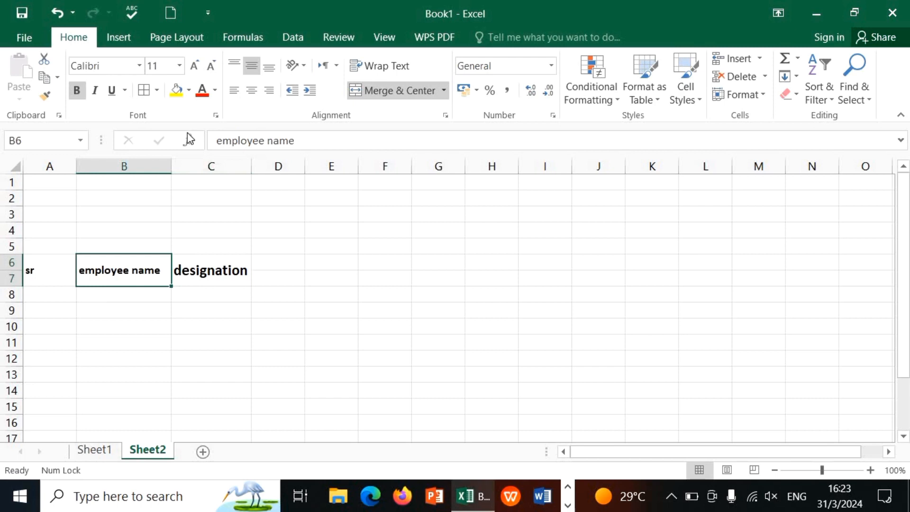
click(195, 68)
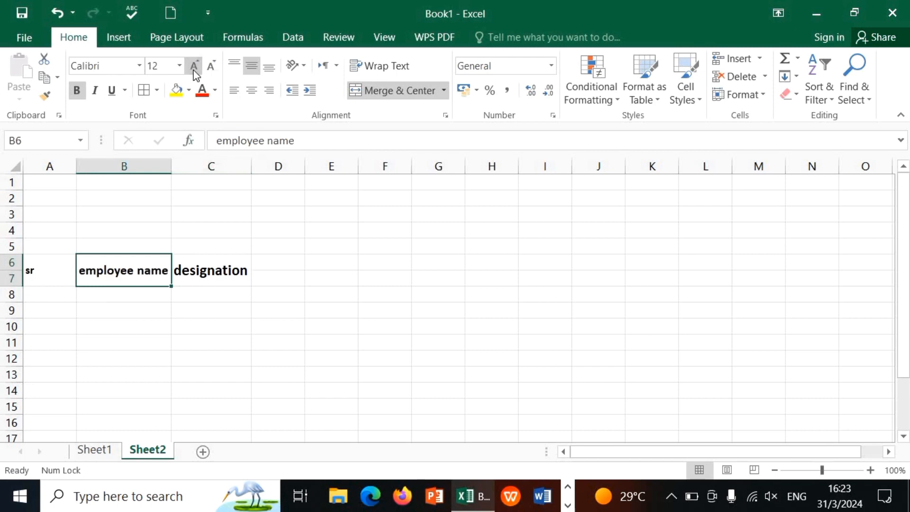
- Increase the "sr" heading's font size to 18, keeping it bold
click(37, 272)
click(79, 94)
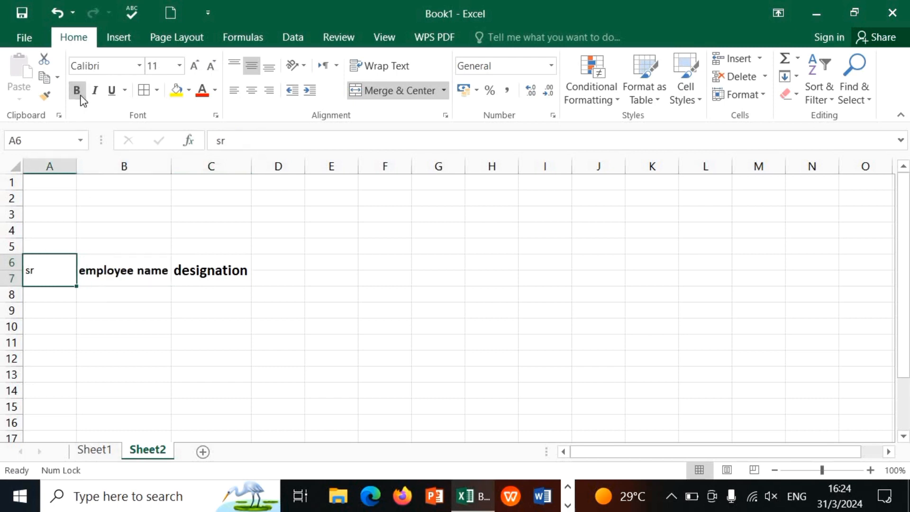
click(78, 93)
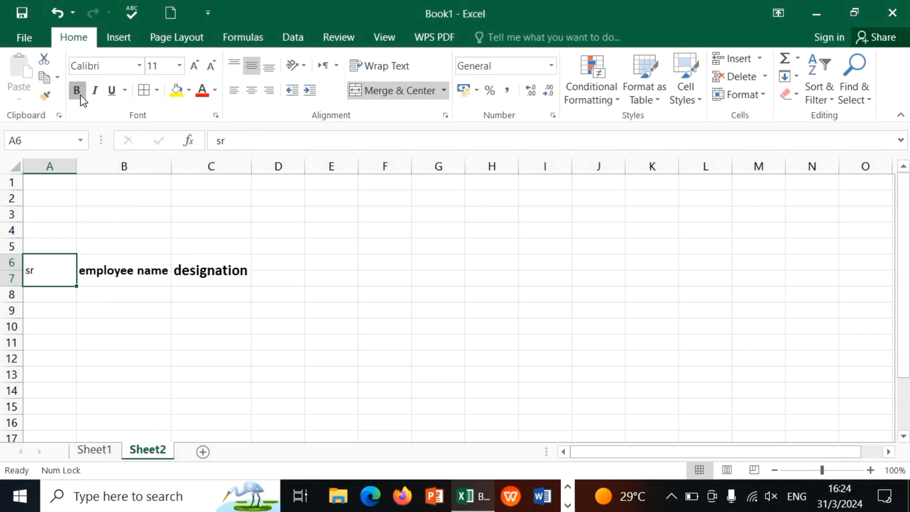
click(186, 72)
click(185, 72)
click(186, 72)
click(185, 72)
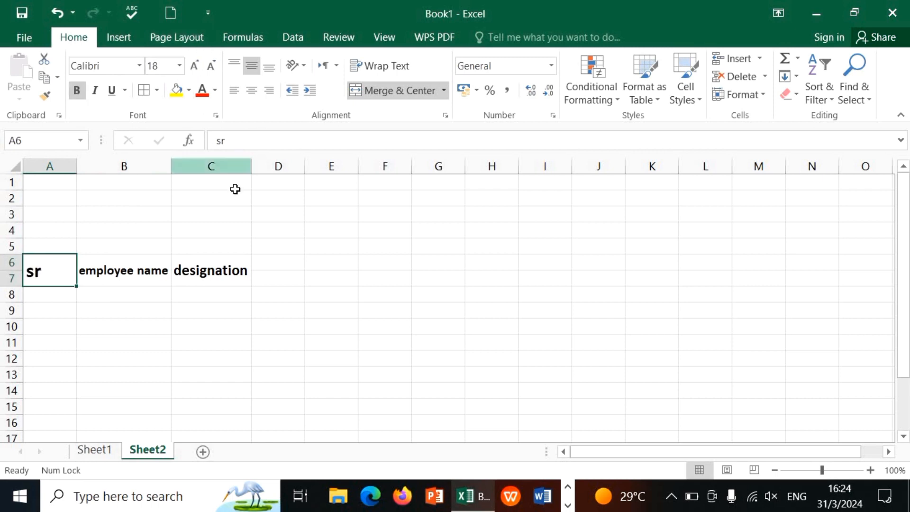
click(276, 267)
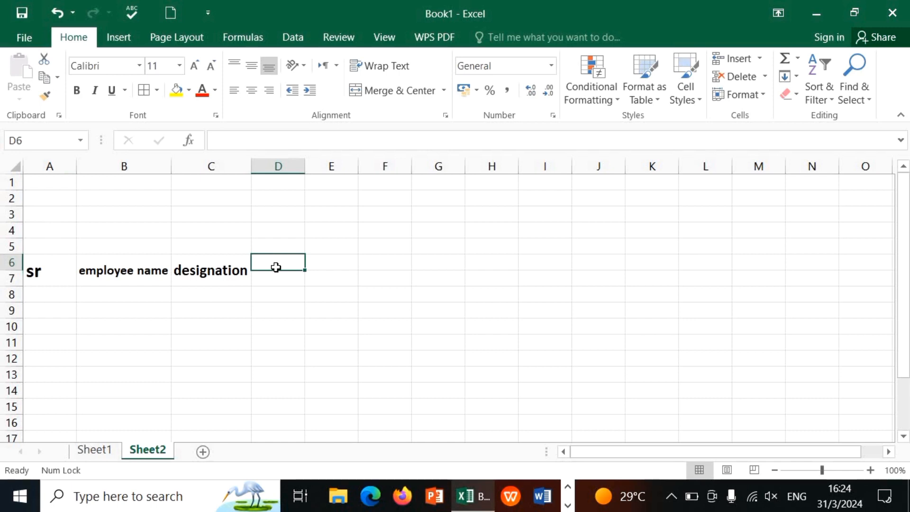
- Enter the label "month" in cell B3 and "march" in cell C3
click(88, 222)
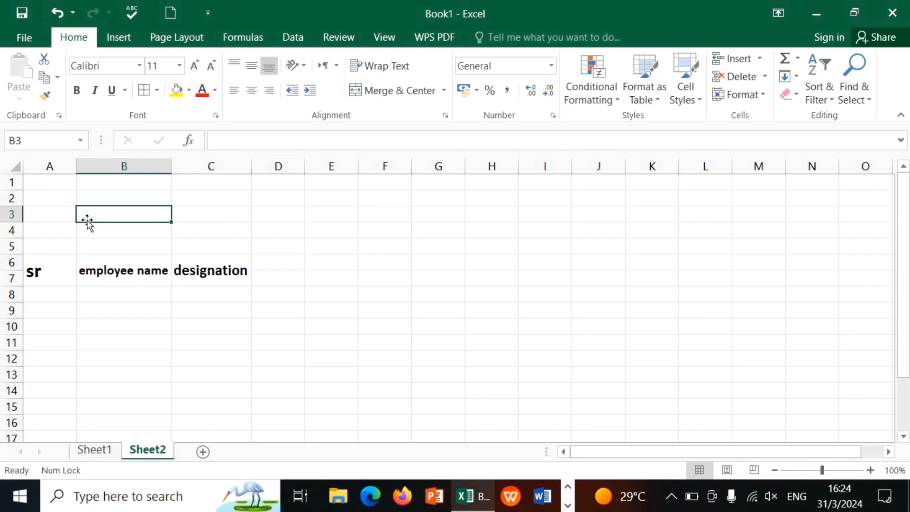
text(month)
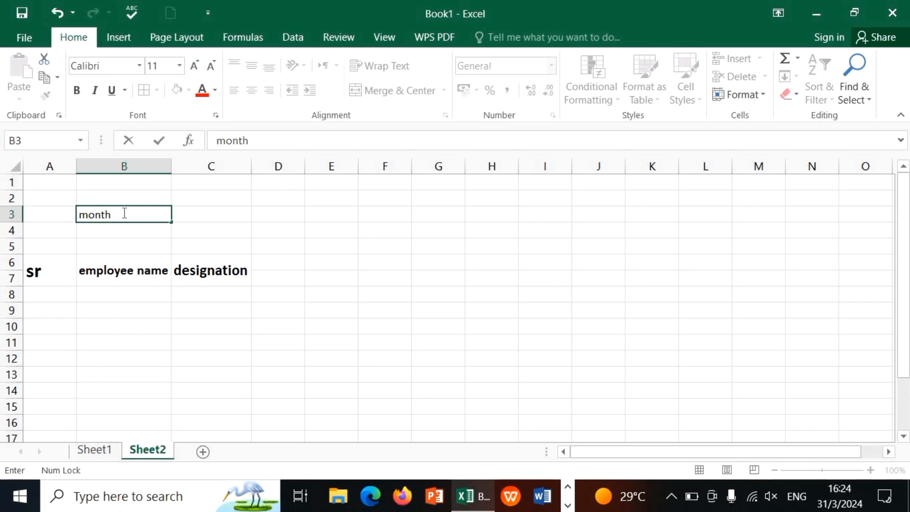
click(197, 216)
text(march)
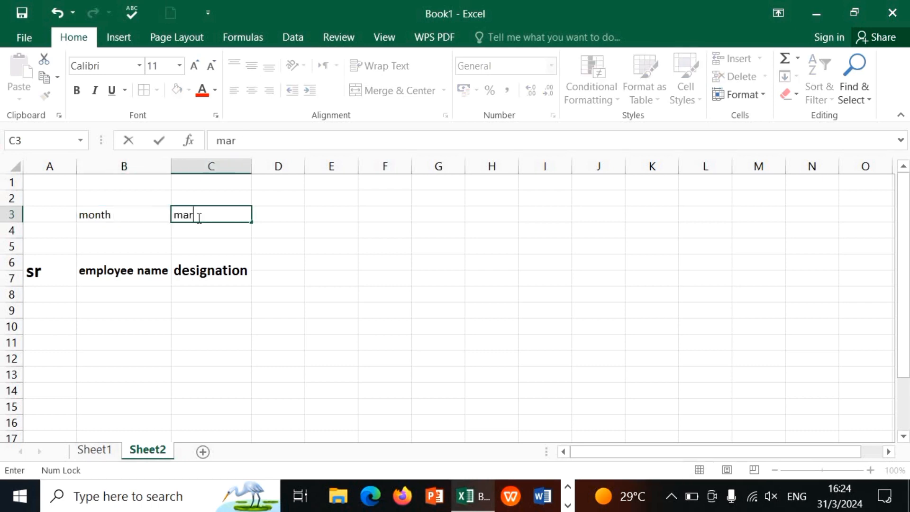
- Enter the label "year" in cell B4 and a left-aligned 2024 in cell C4
click(113, 227)
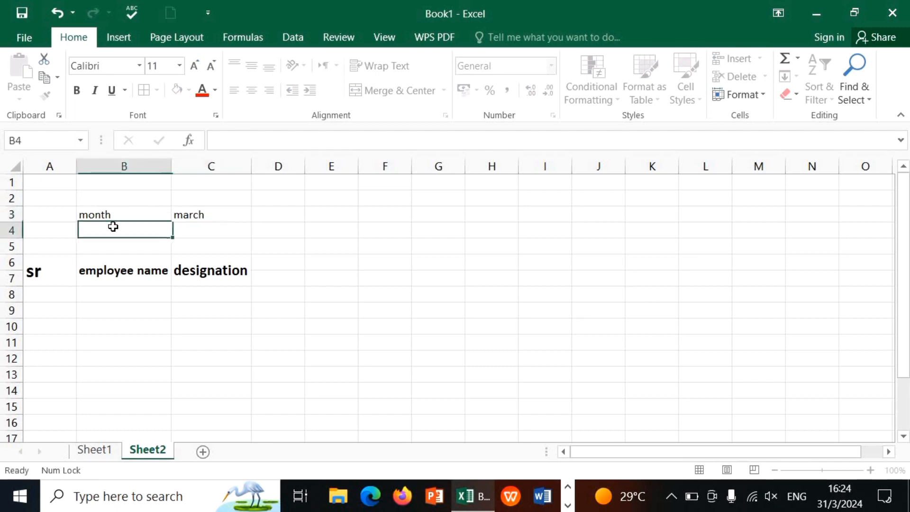
text(year)
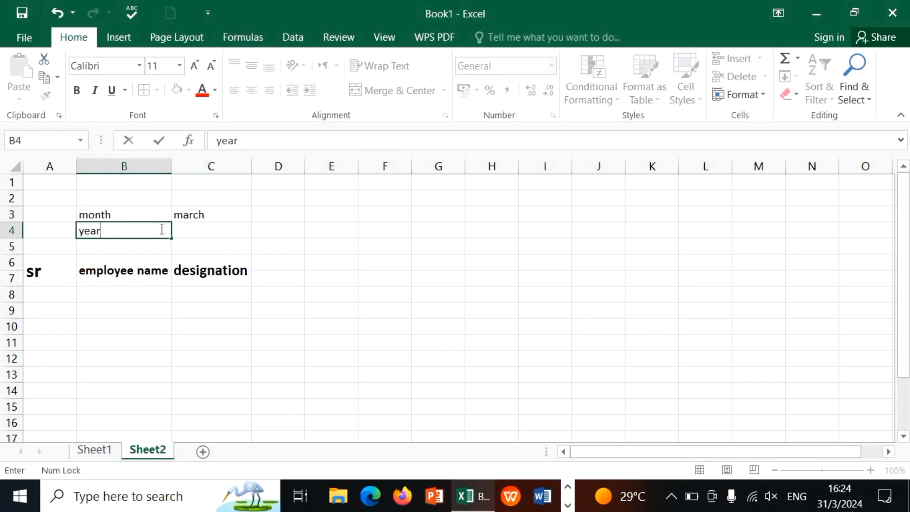
drag(194, 242, 196, 231)
click(196, 230)
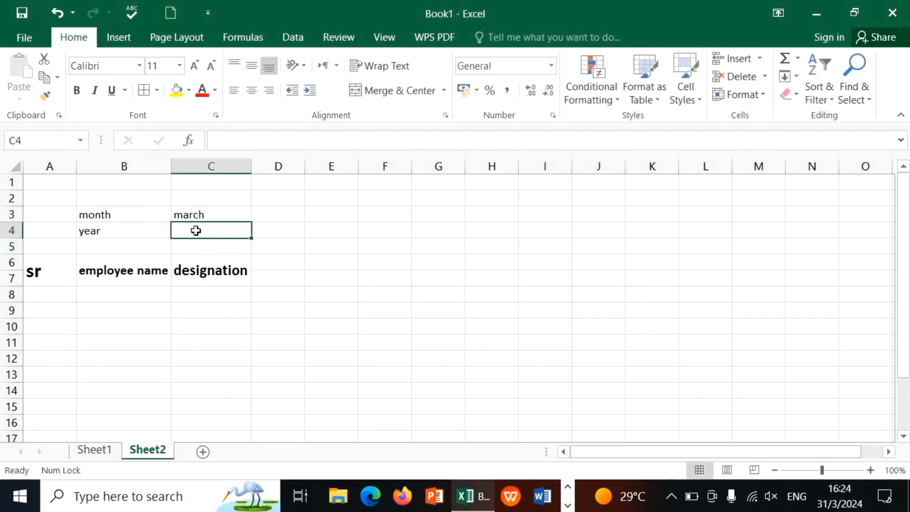
text(2024)
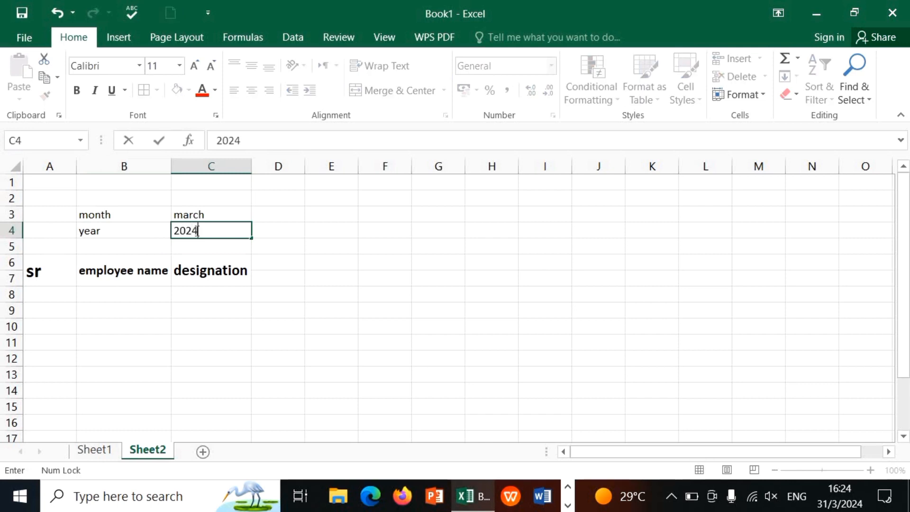
click(317, 258)
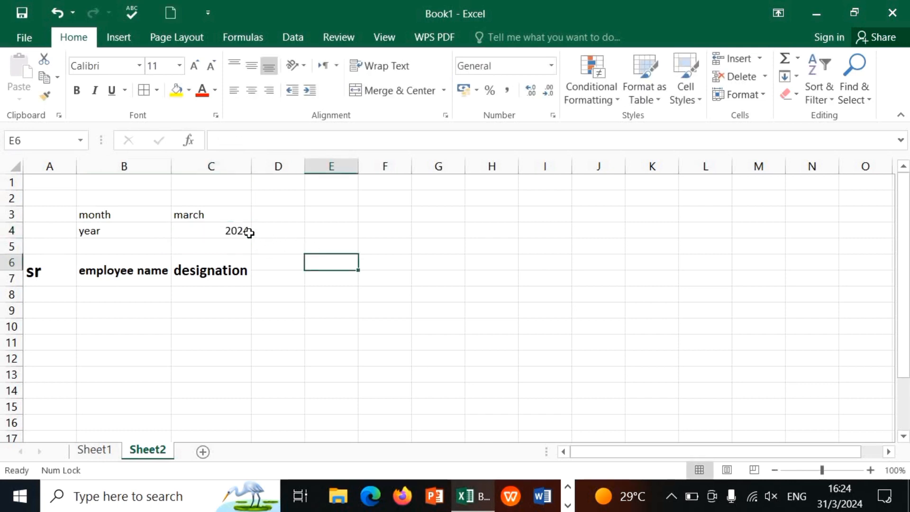
click(232, 231)
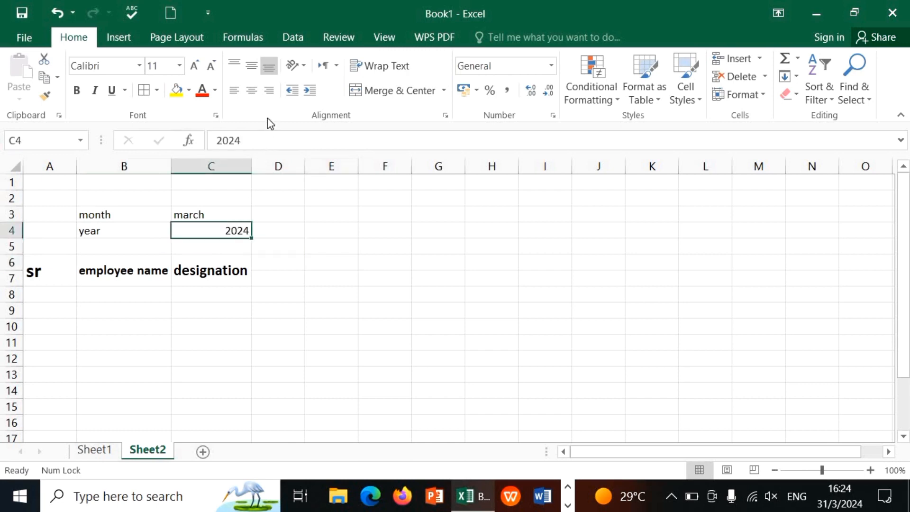
click(234, 90)
- Enter the first serial number, 1, in cell A8 under the "sr" heading
click(63, 293)
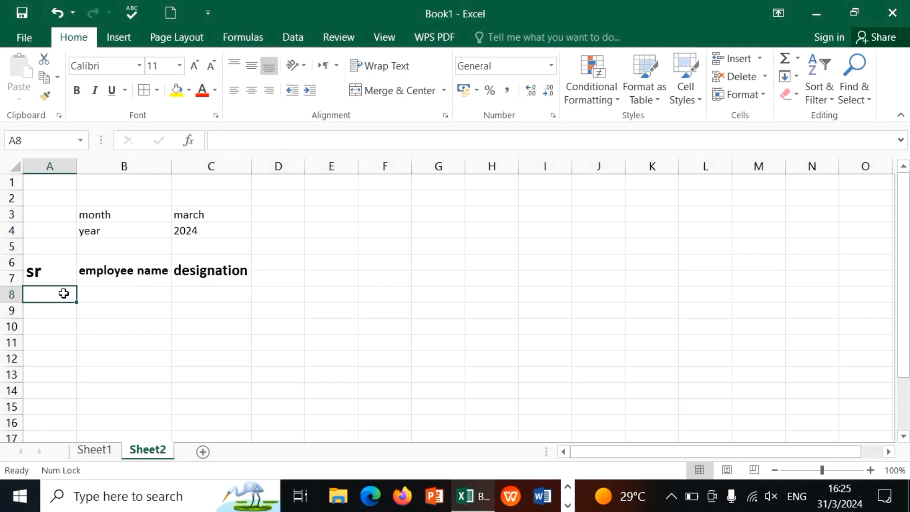
click(63, 278)
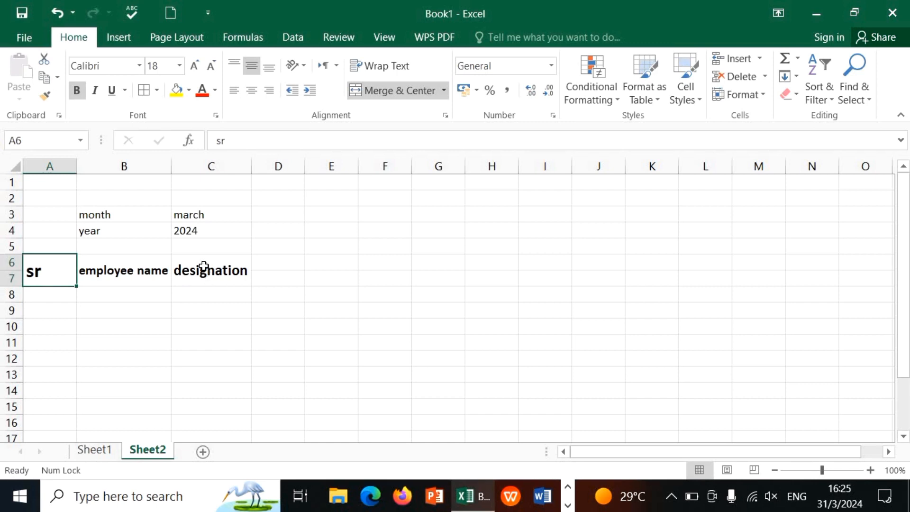
click(54, 303)
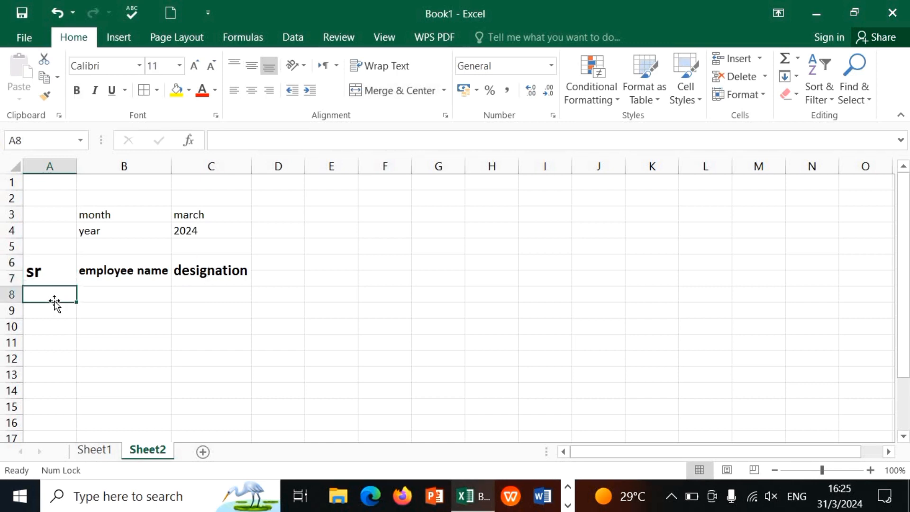
text(1)
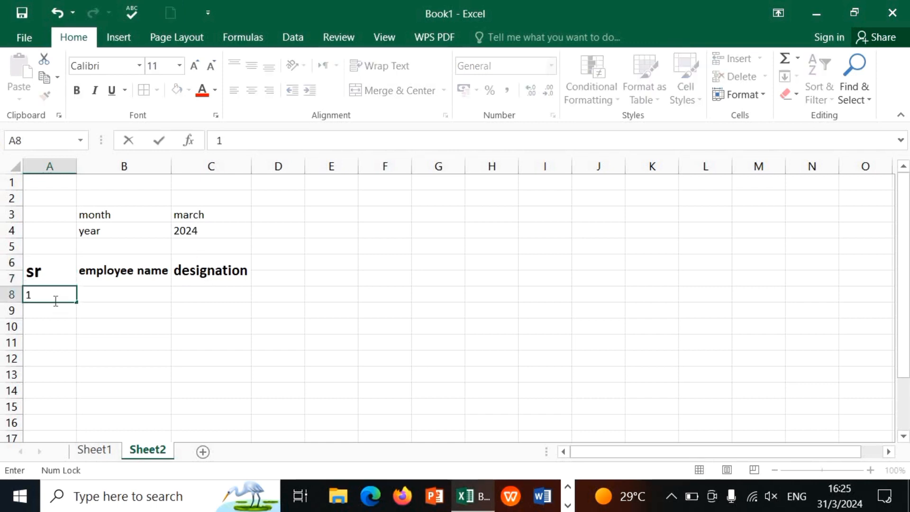
key(Return)
- Enter the formula =A8+1 in cell A9 to generate the second serial number
text(=)
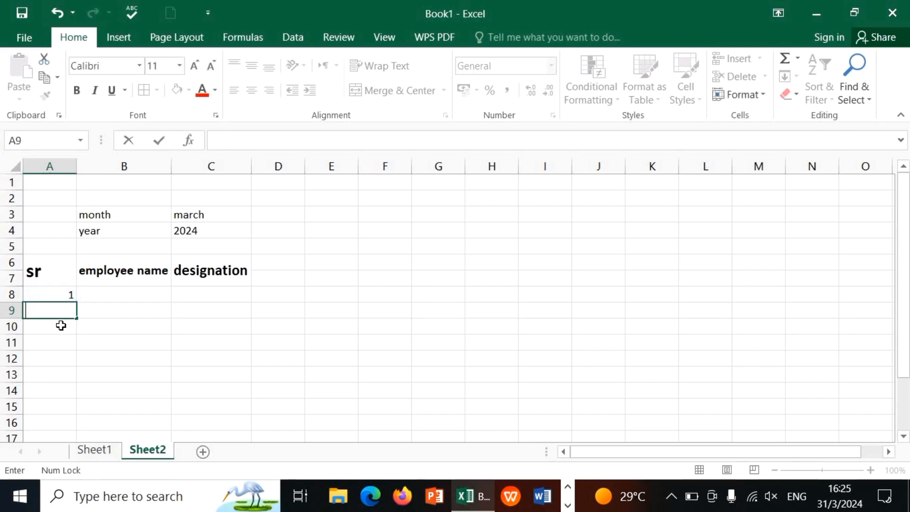
text(=)
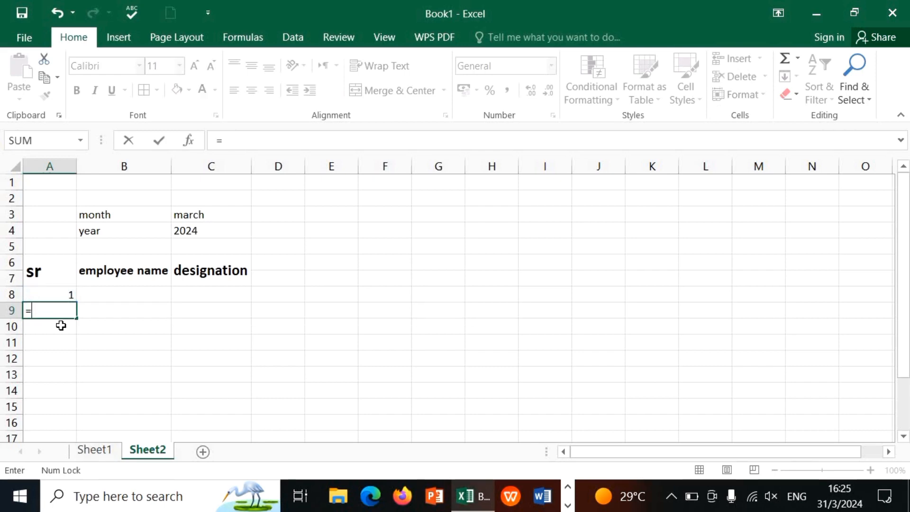
click(52, 294)
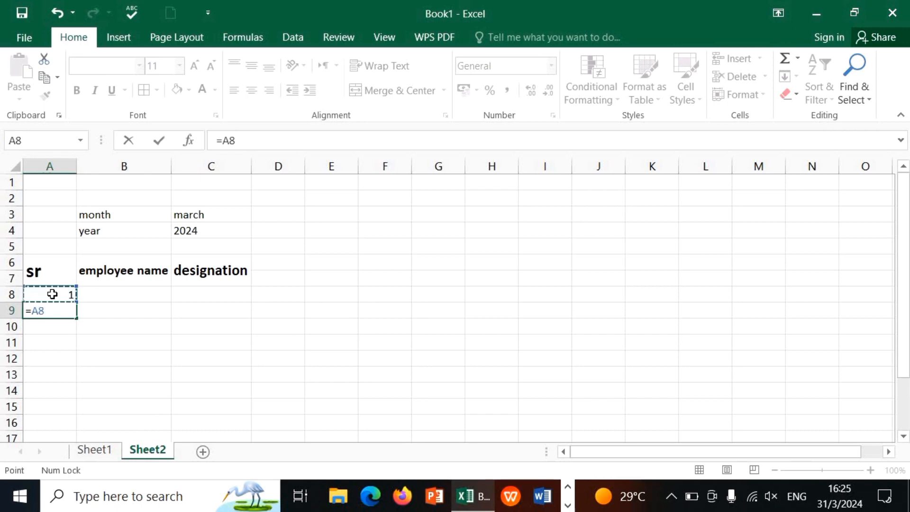
text(+1)
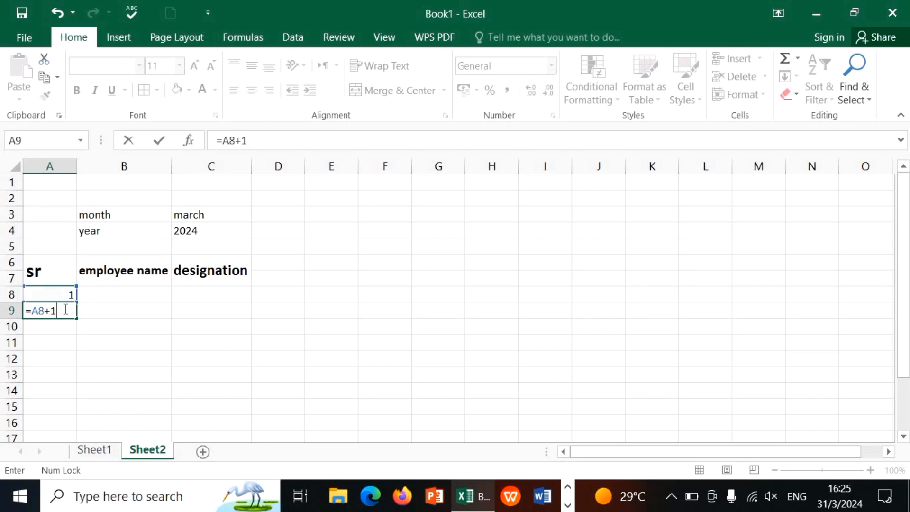
key(Return)
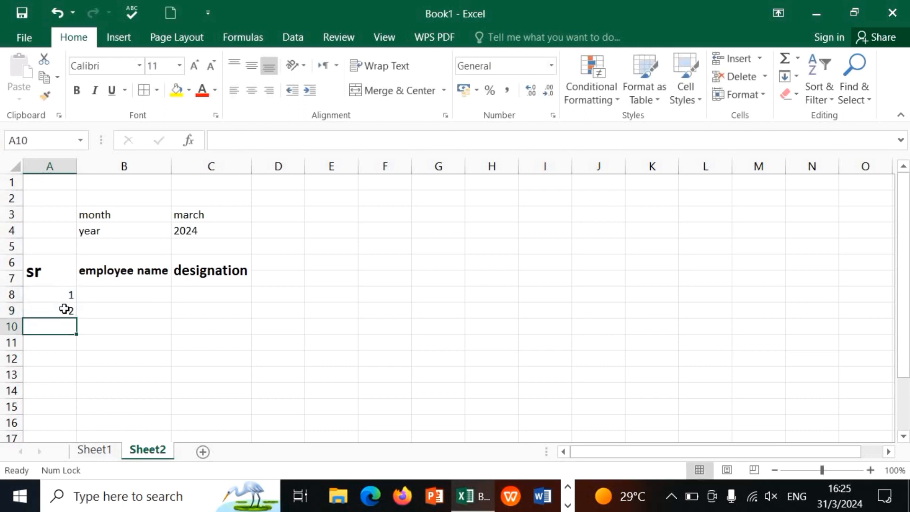
- Fill the serial number formula from cell A9 down to A14
click(65, 298)
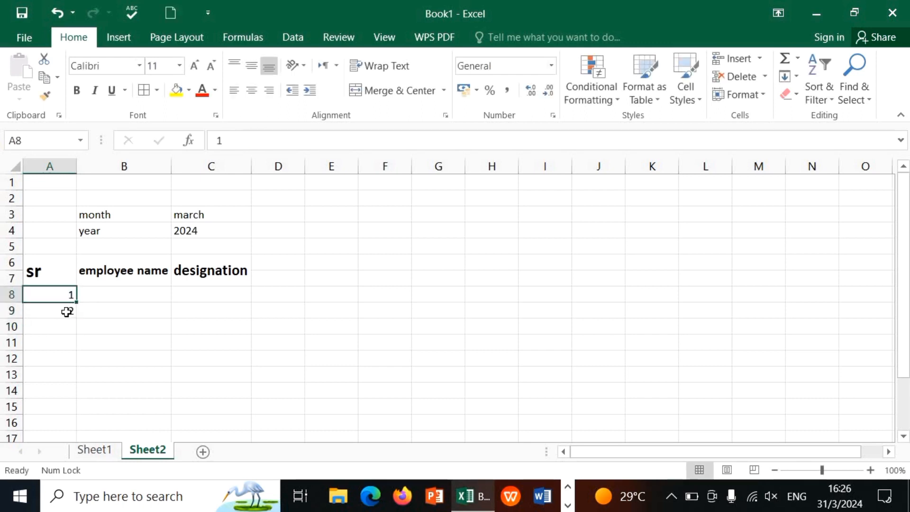
click(69, 310)
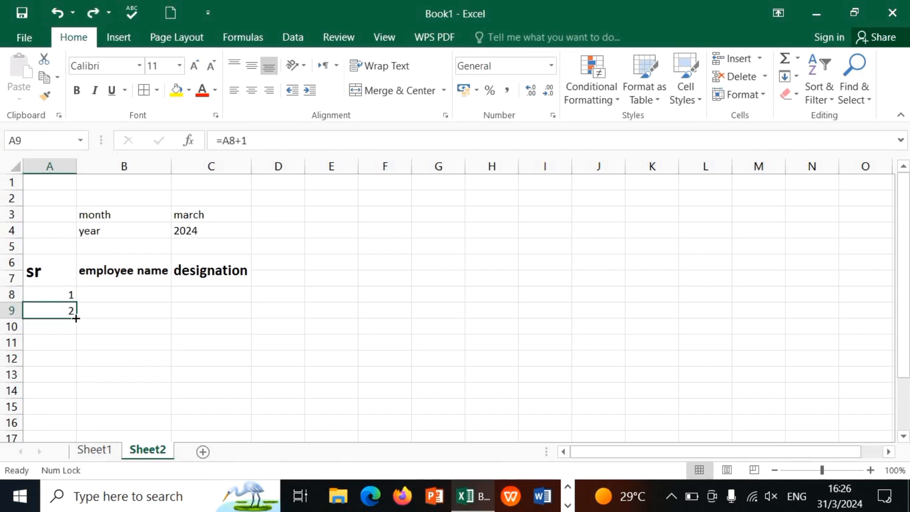
drag(76, 318, 78, 395)
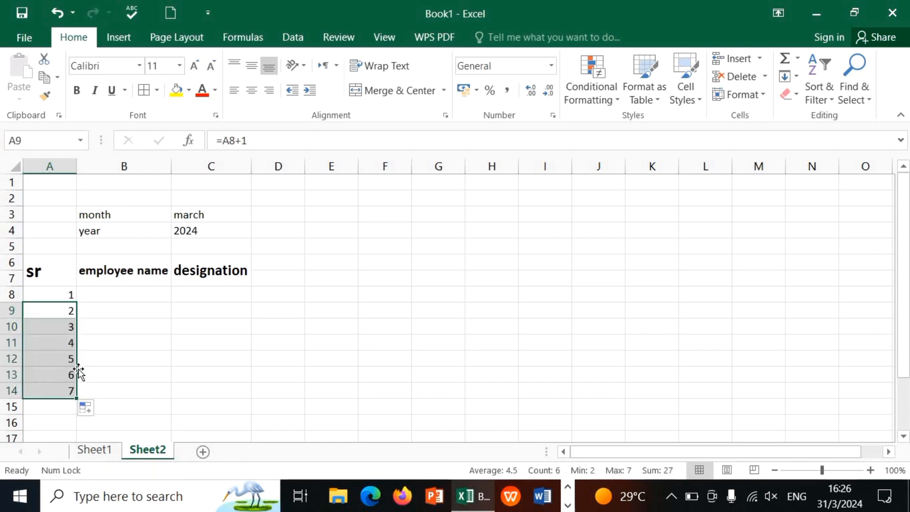
- Enter the seven employees' names in cells B8 to B14 under the "employee name" heading
click(116, 297)
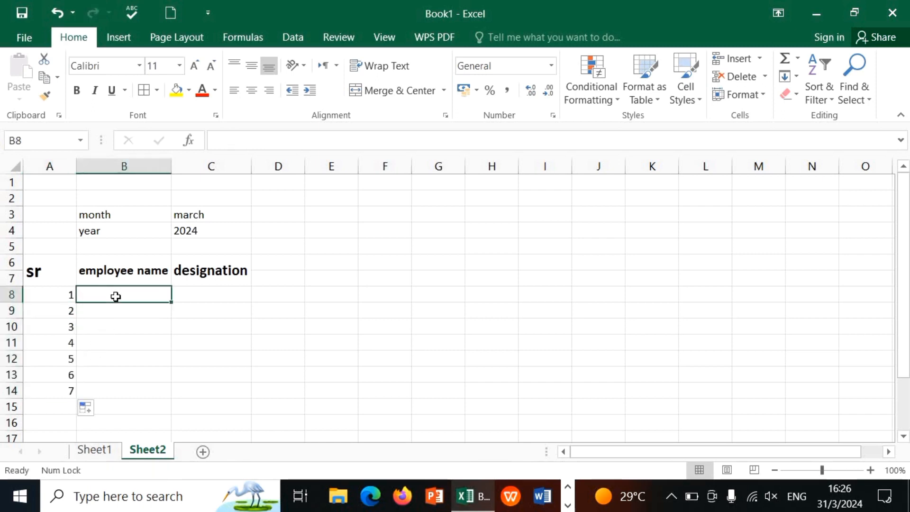
text(zahid)
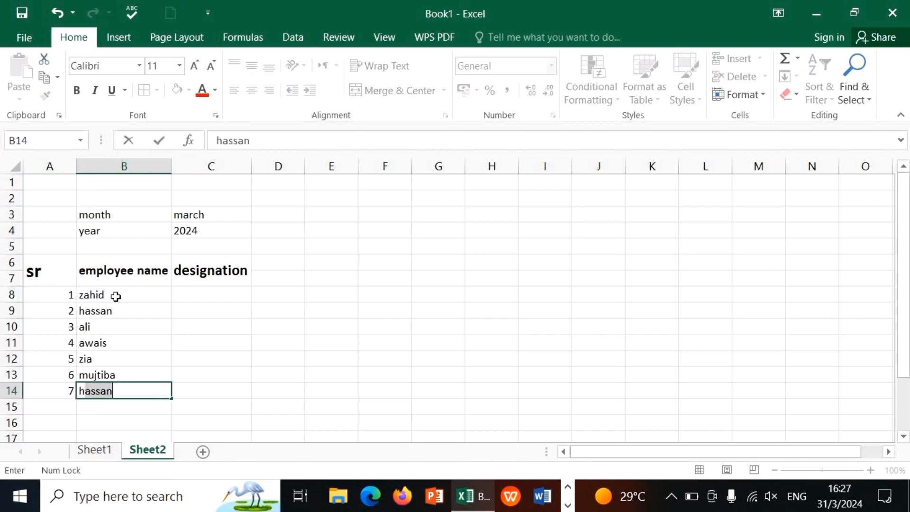
text(e)
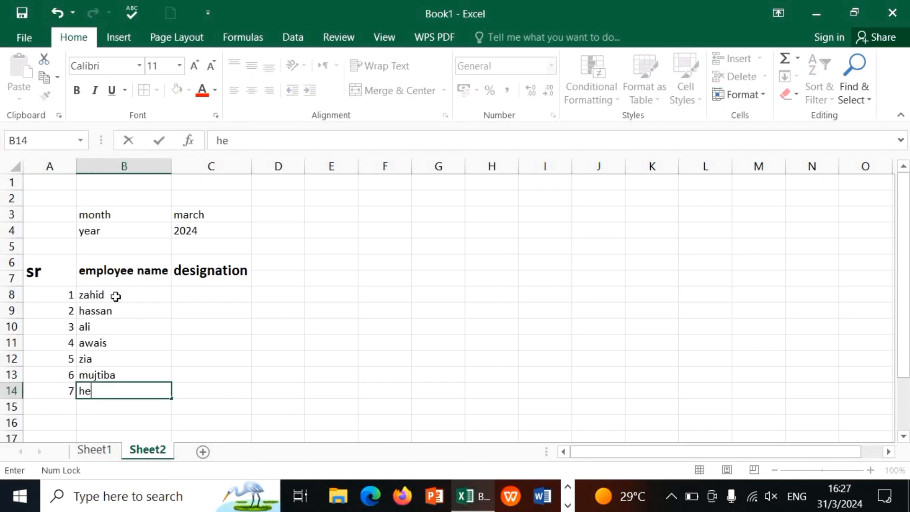
text(llan)
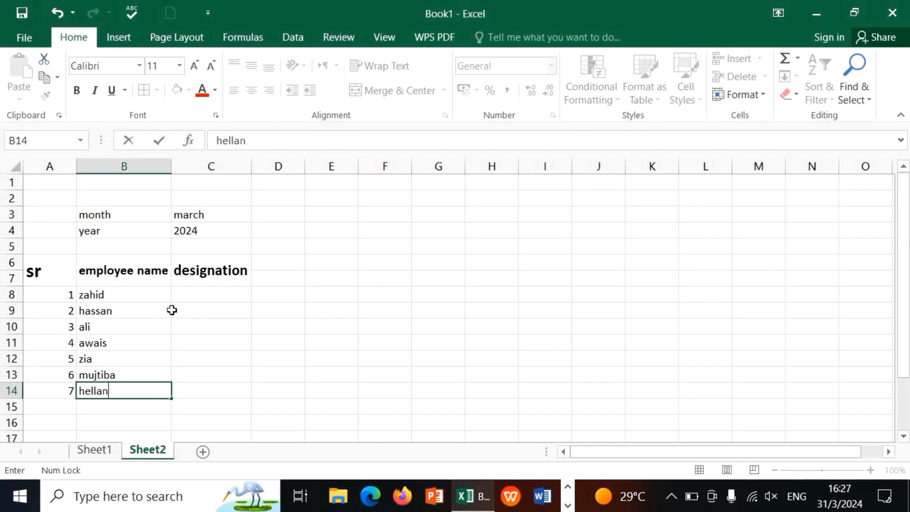
- Enter the designations manager, teacher, admin, security, offfice boy, staff and doctor in cells C8 to C14
click(192, 300)
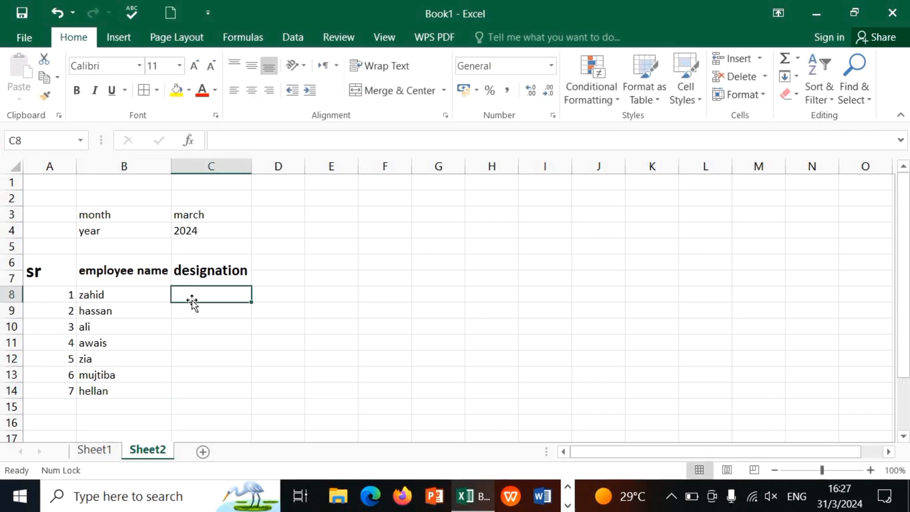
text(m)
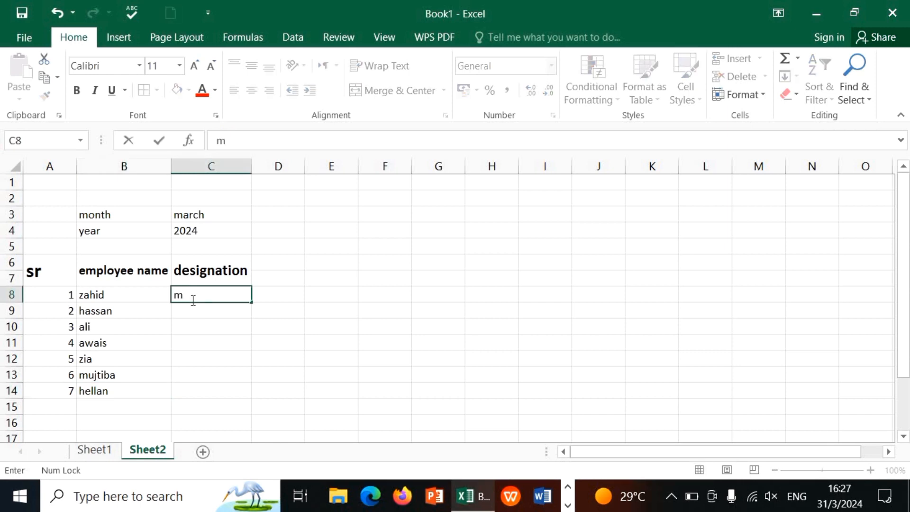
text(anager)
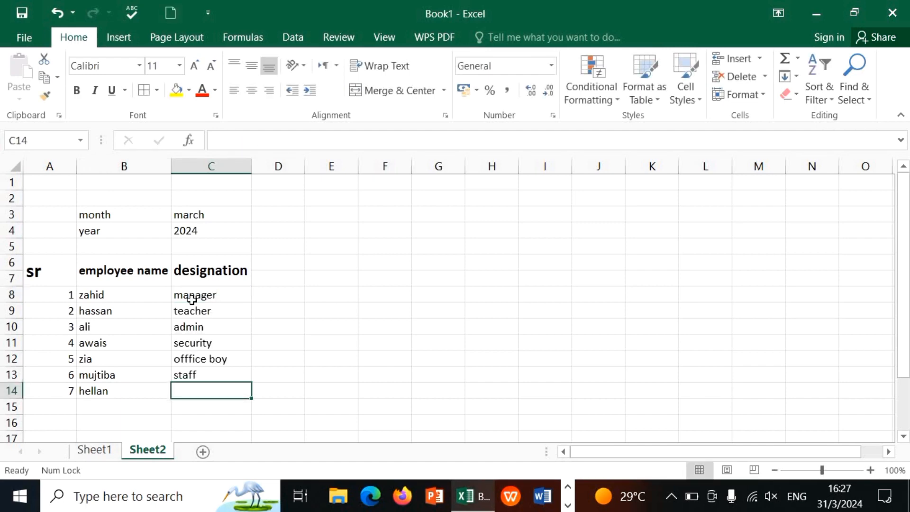
text(dos)
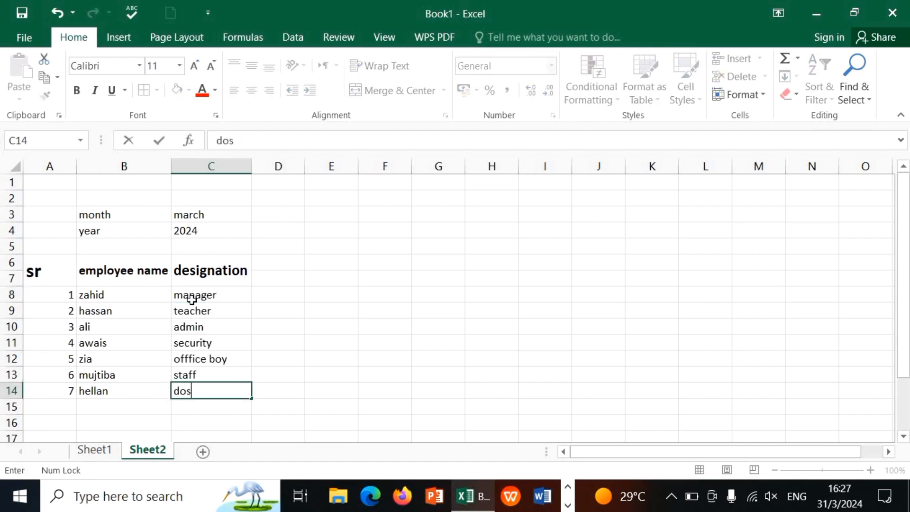
key(BackSpace)
text(ctor)
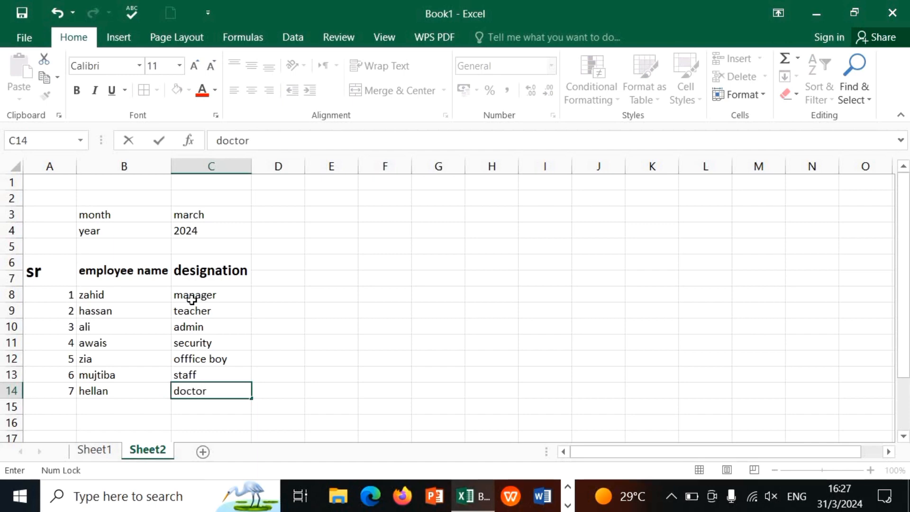
- Number the days 1 to 31 in row 6 by entering 1 in D6 and filling =D6+1 from E6 across to AH6
click(265, 269)
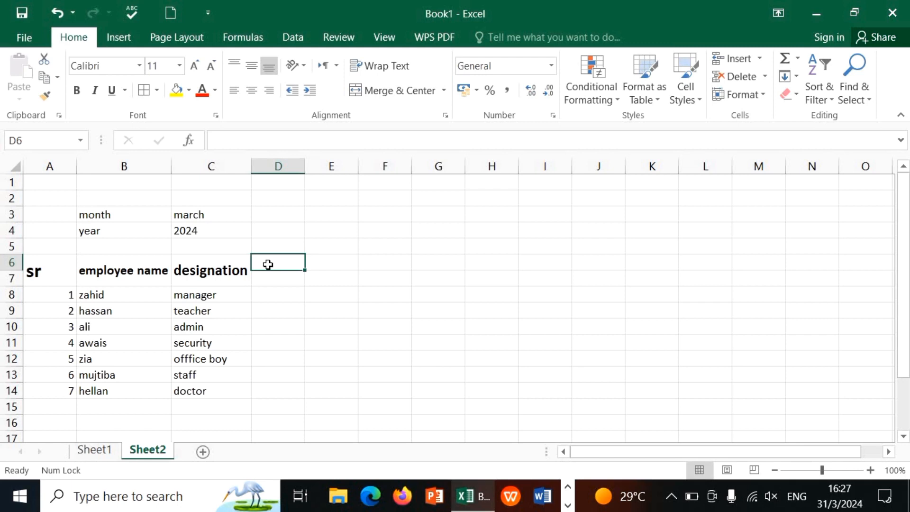
text(1)
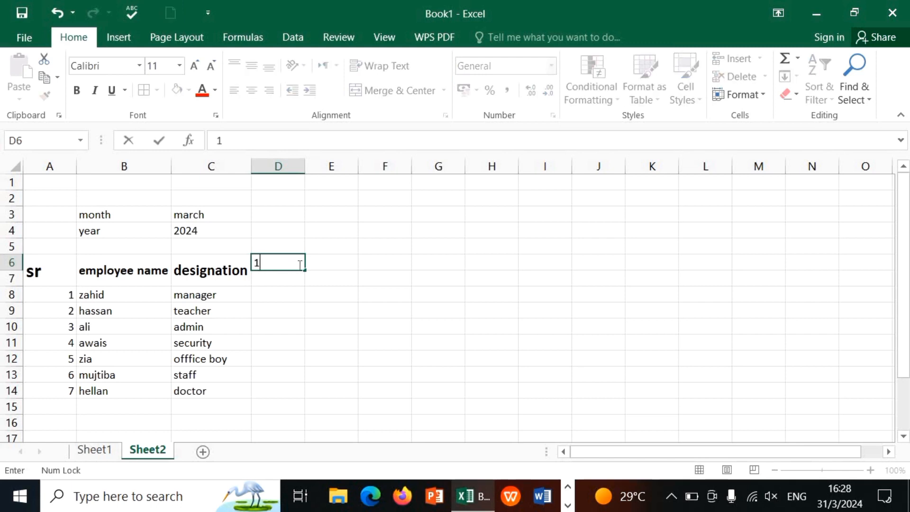
click(323, 260)
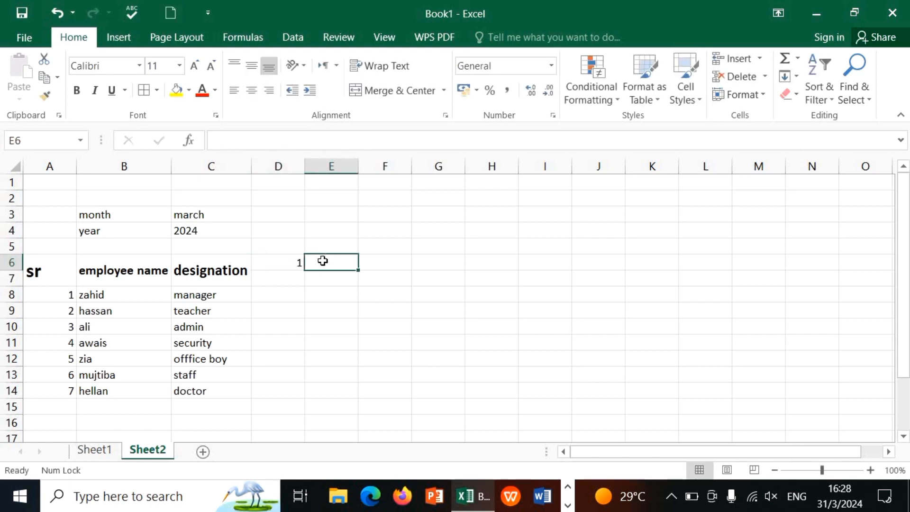
text(=)
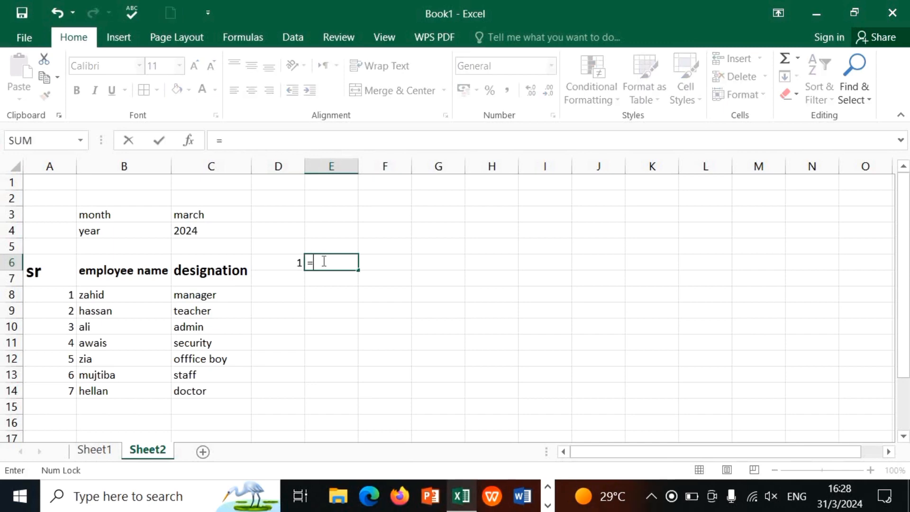
click(295, 264)
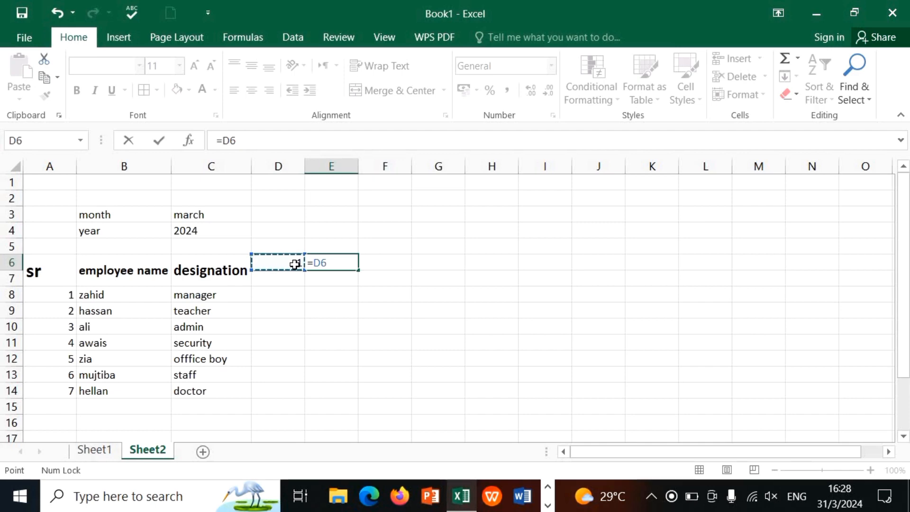
text(+1)
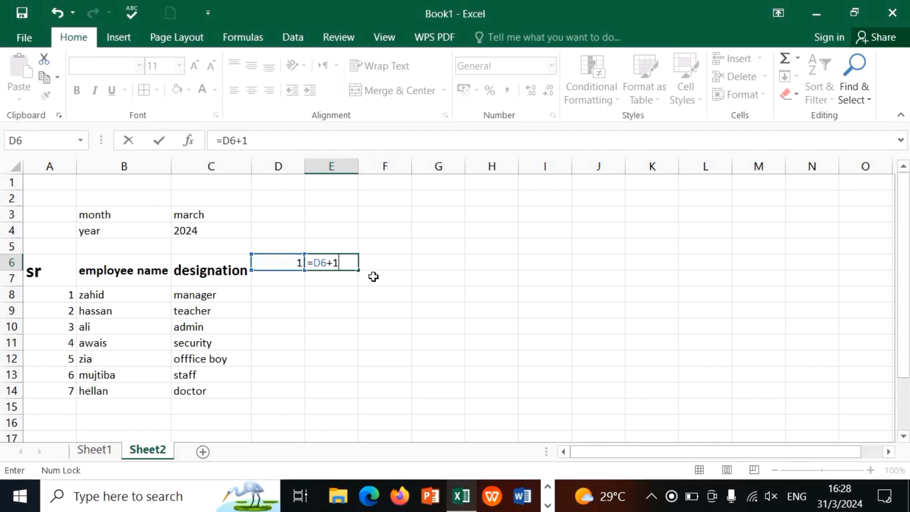
key(Return)
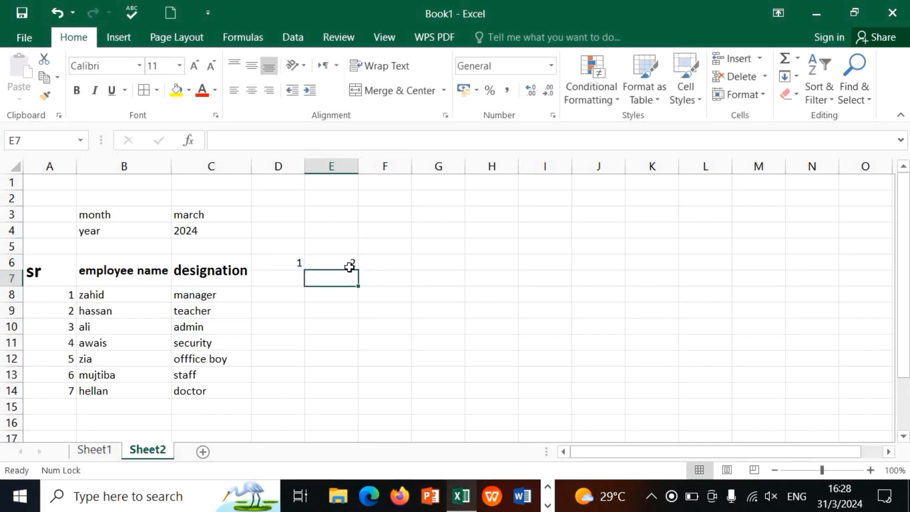
click(333, 261)
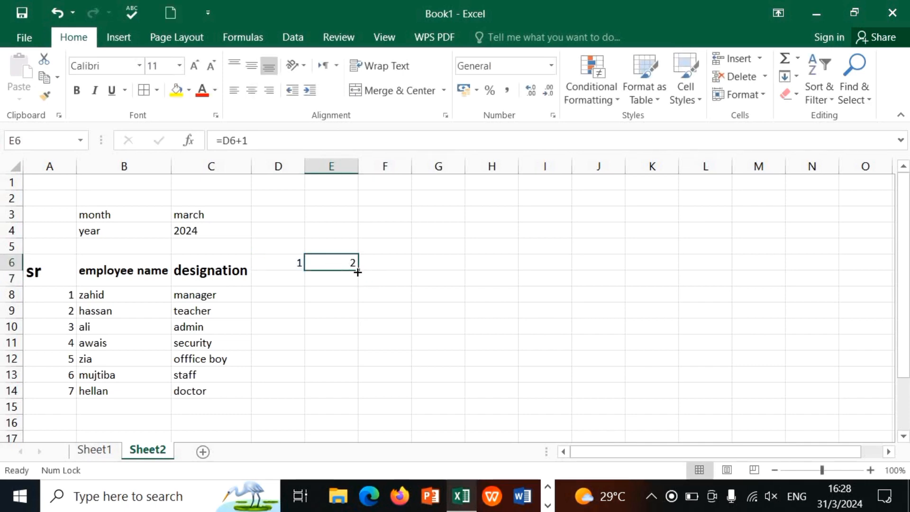
drag(358, 271, 519, 268)
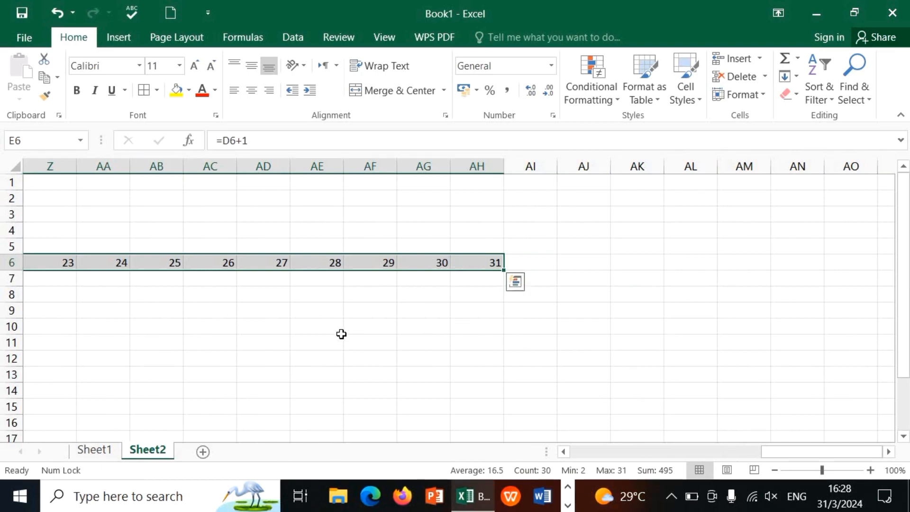
- Narrow all the day columns D to AH equally so they just fit their two-digit day numbers
click(473, 166)
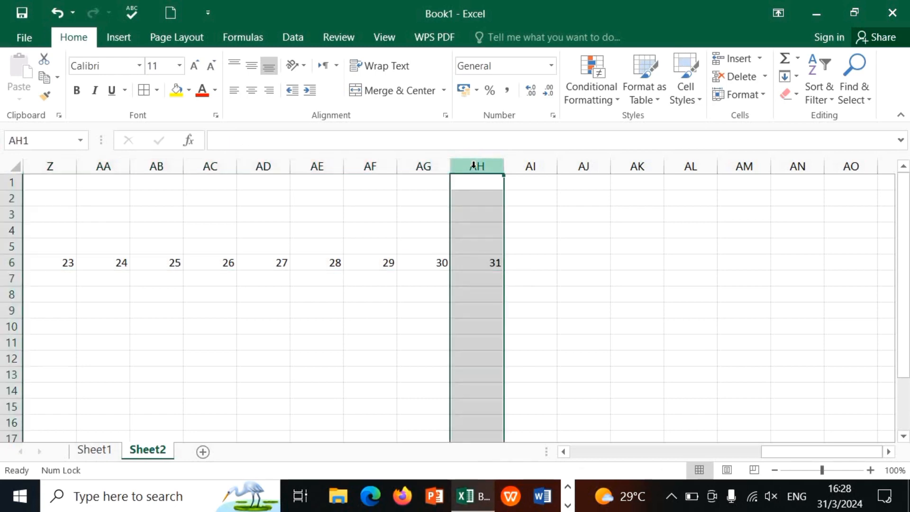
drag(473, 166, 222, 223)
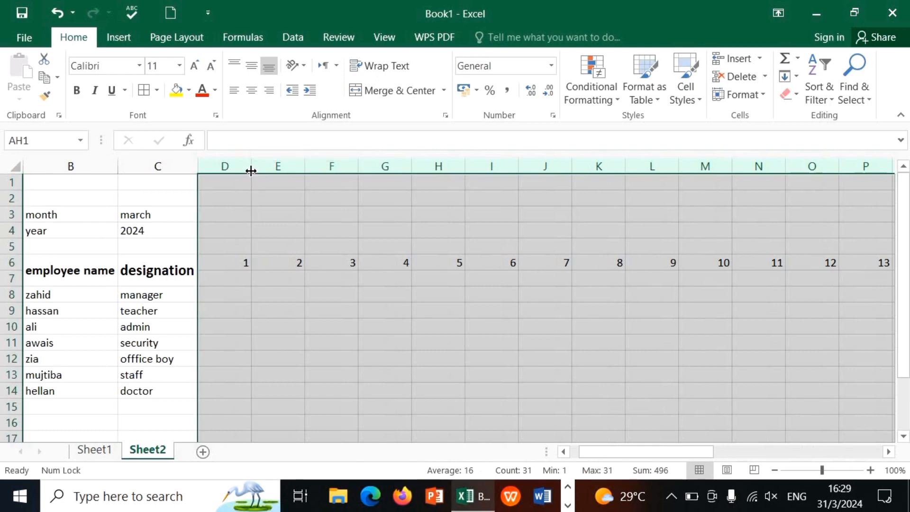
drag(250, 171, 220, 168)
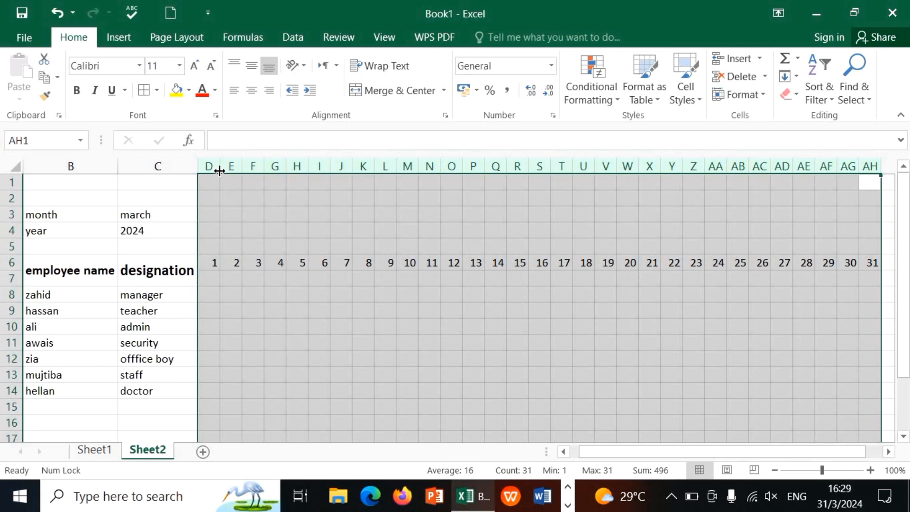
drag(220, 171, 214, 171)
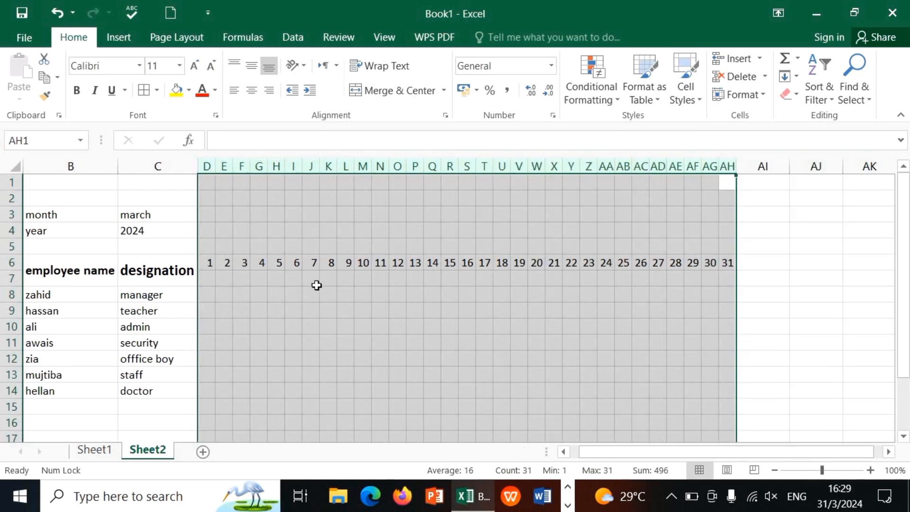
- Enter "sun" in cell D7 and fill the weekday series across to AH7 beneath the day numbers
click(211, 288)
click(209, 279)
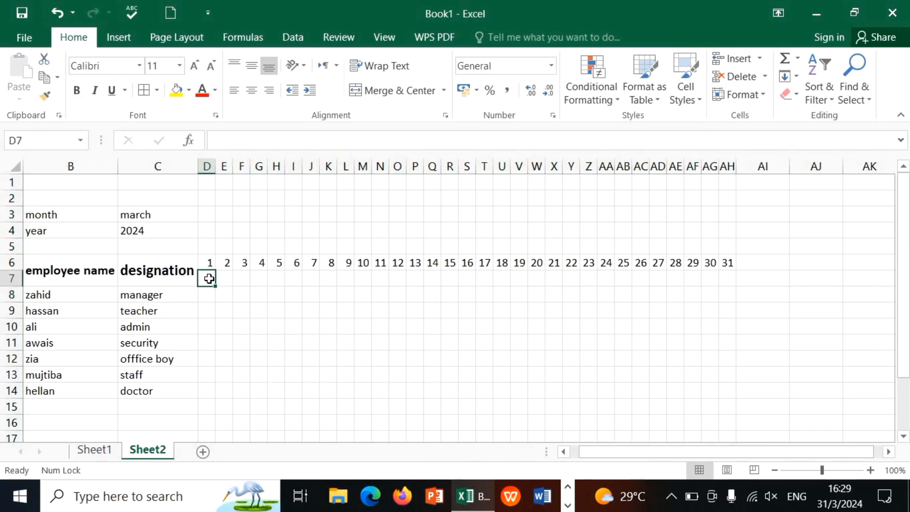
text(sun)
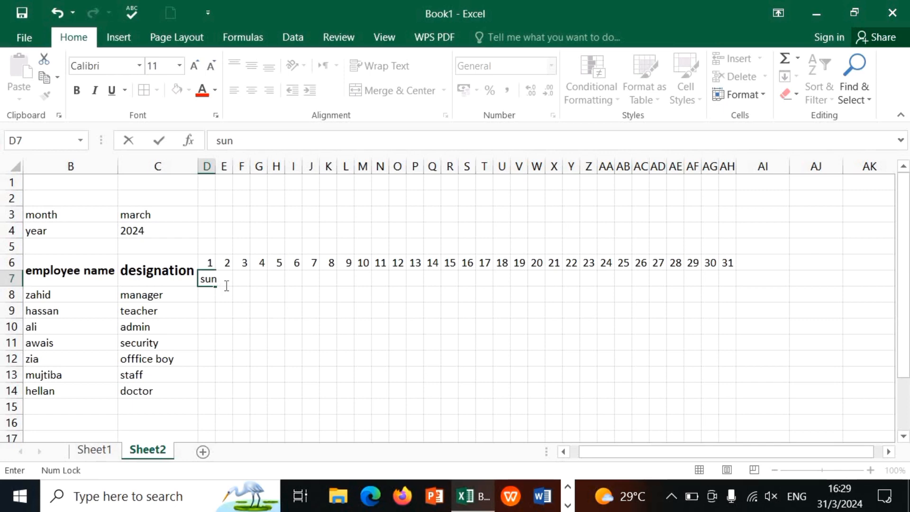
click(215, 284)
click(216, 291)
click(210, 282)
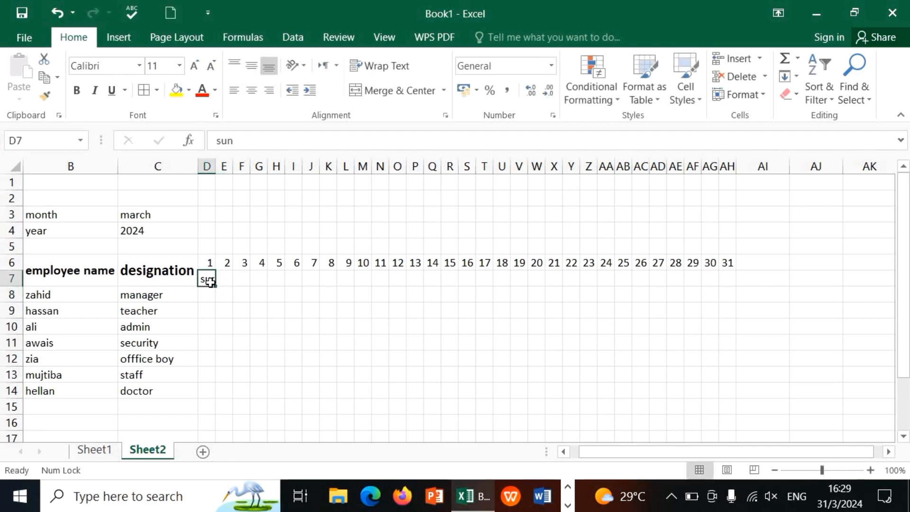
drag(216, 286, 730, 271)
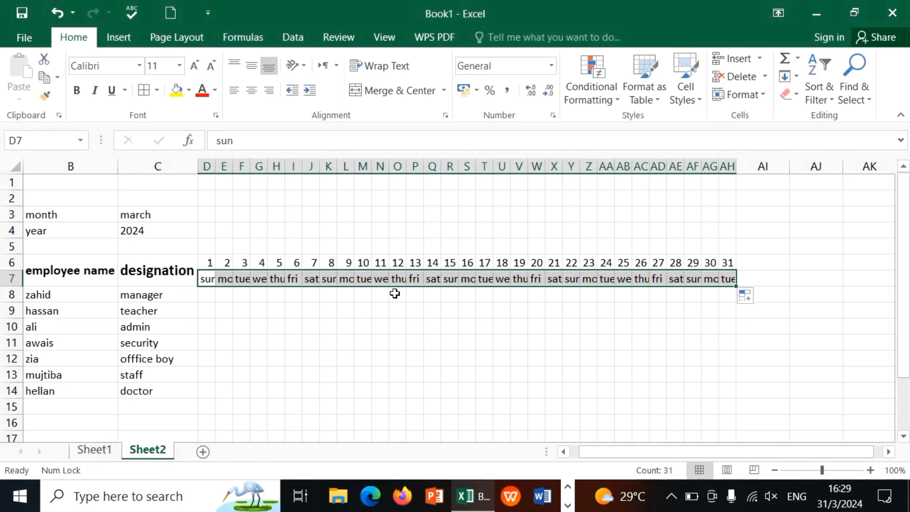
- Enter the headings "present" in cell AI7 and "absent" in cell AJ7
click(752, 264)
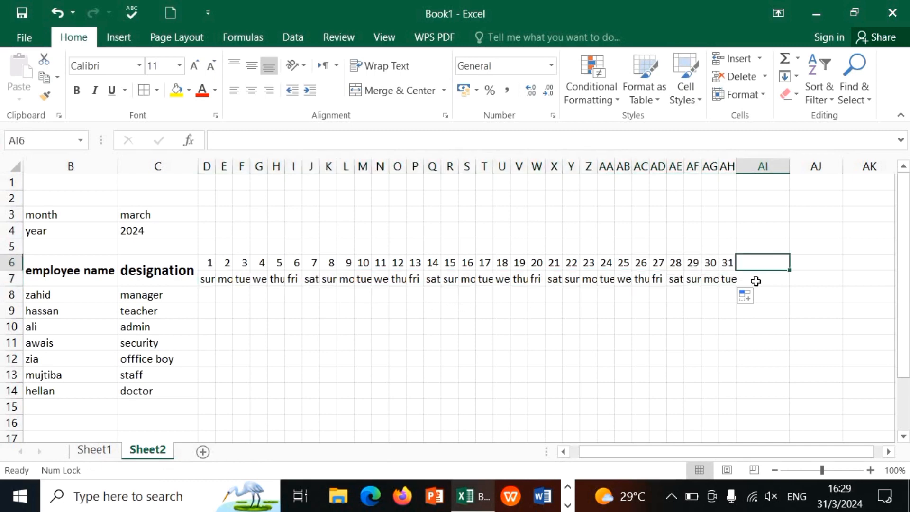
click(756, 282)
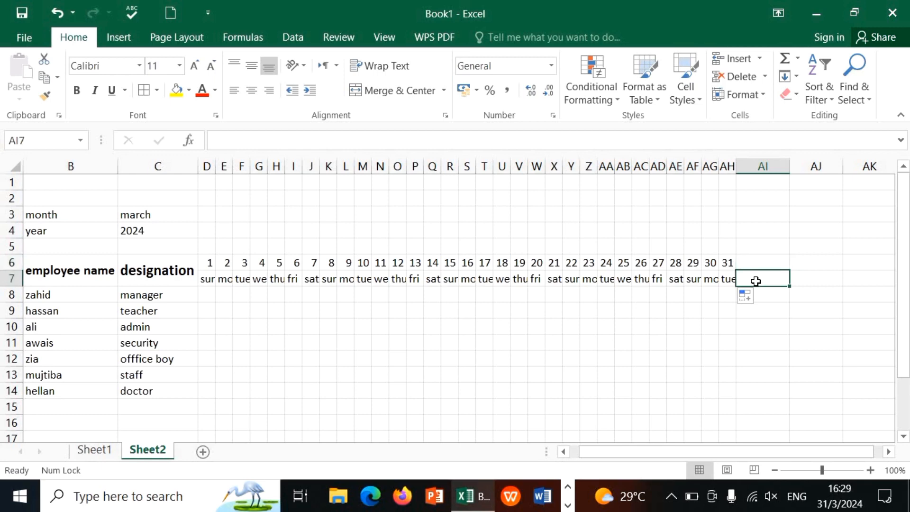
text(present)
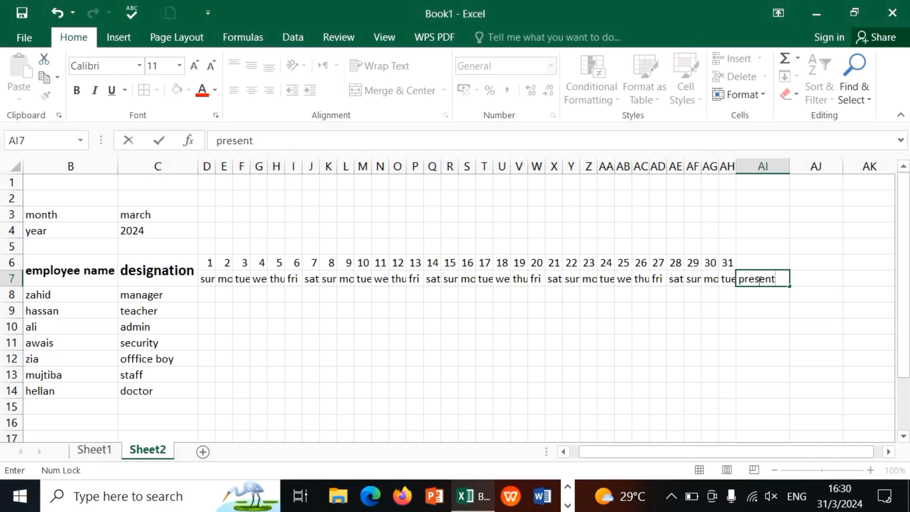
click(818, 277)
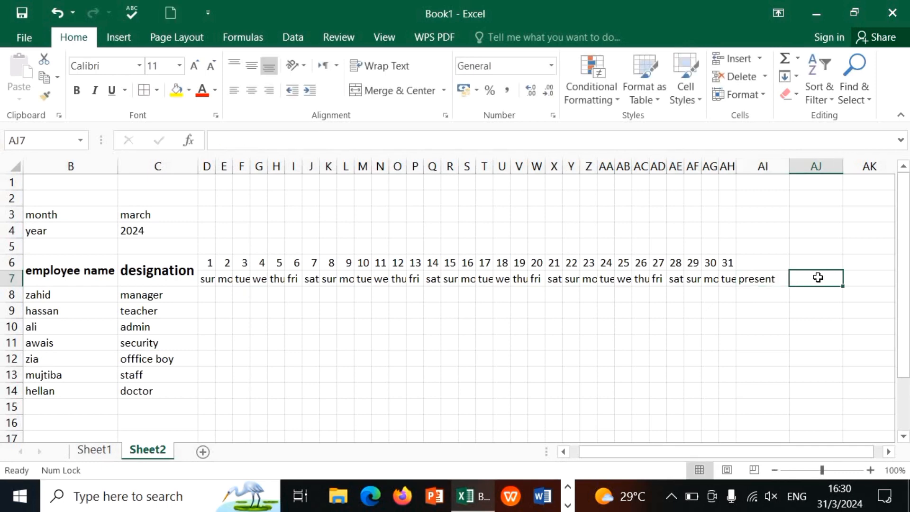
text(abe)
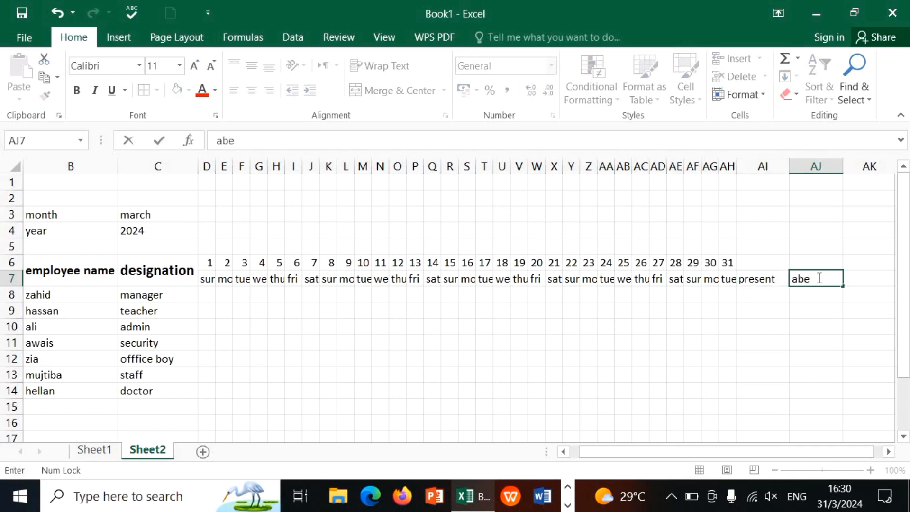
key(BackSpace)
text(sent)
click(859, 282)
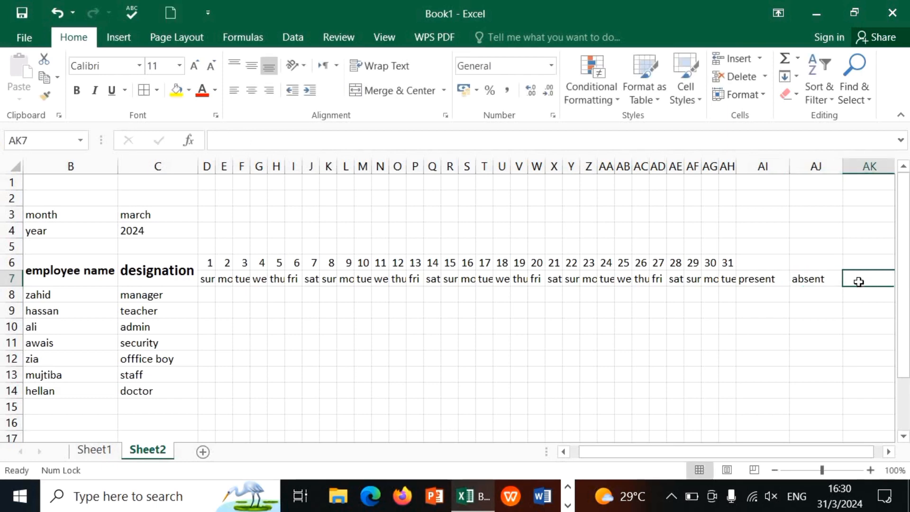
- Enter the heading "holidays" in cell AK7 beside the "absent" heading
text(holid)
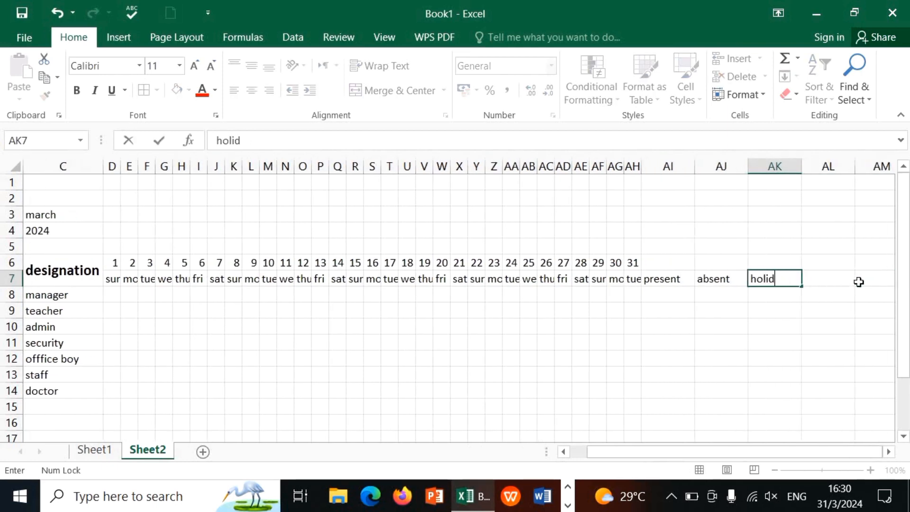
text(ays)
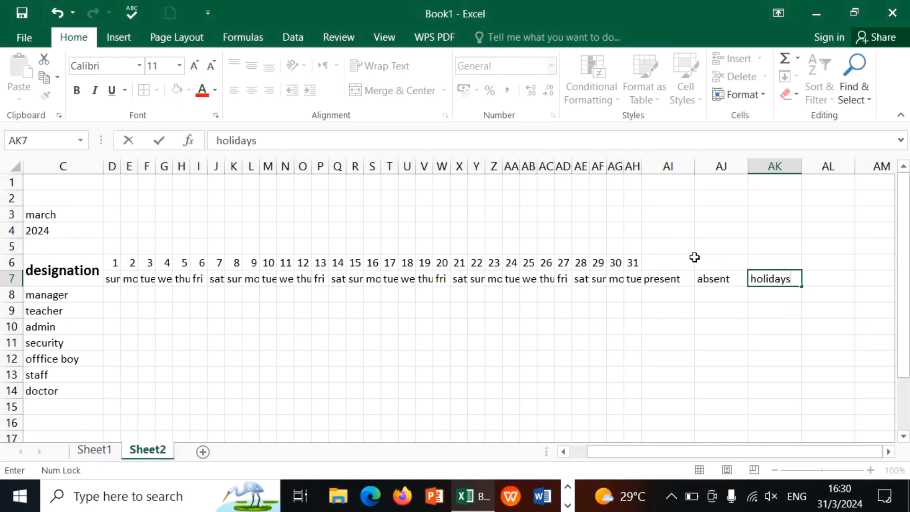
- Merge rows 6 and 7 separately in columns AI, AJ and AK, and middle-align the "present", "absent" and "holidays" headings vertically
mouse_move(682, 261)
mouse_down()
mouse_move(677, 285)
mouse_move(677, 273)
mouse_up()
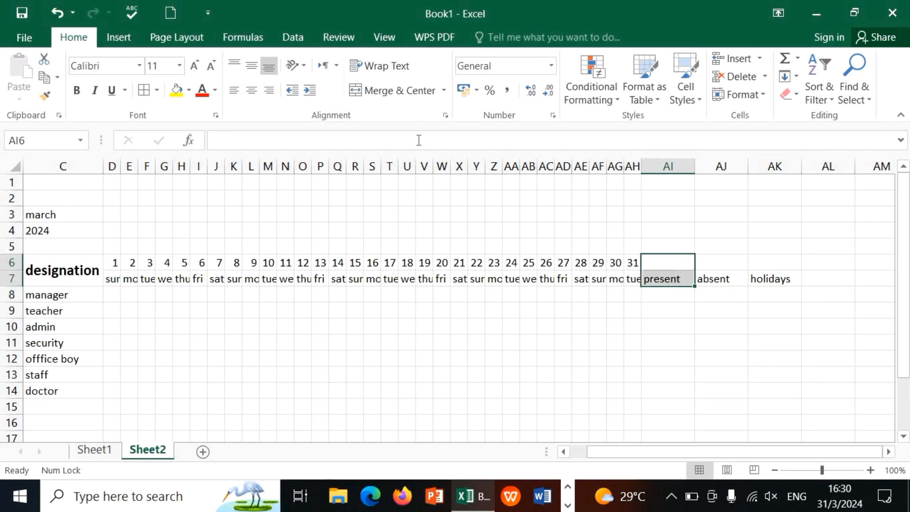
click(446, 87)
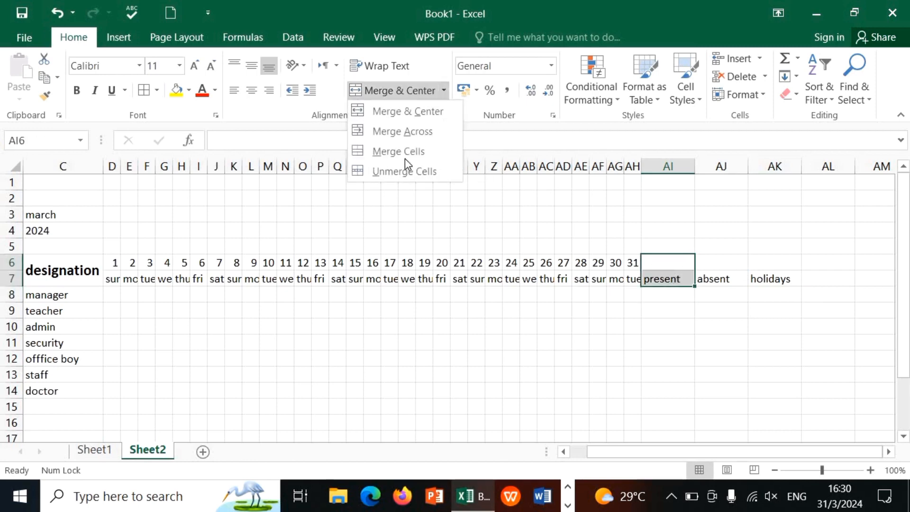
click(405, 150)
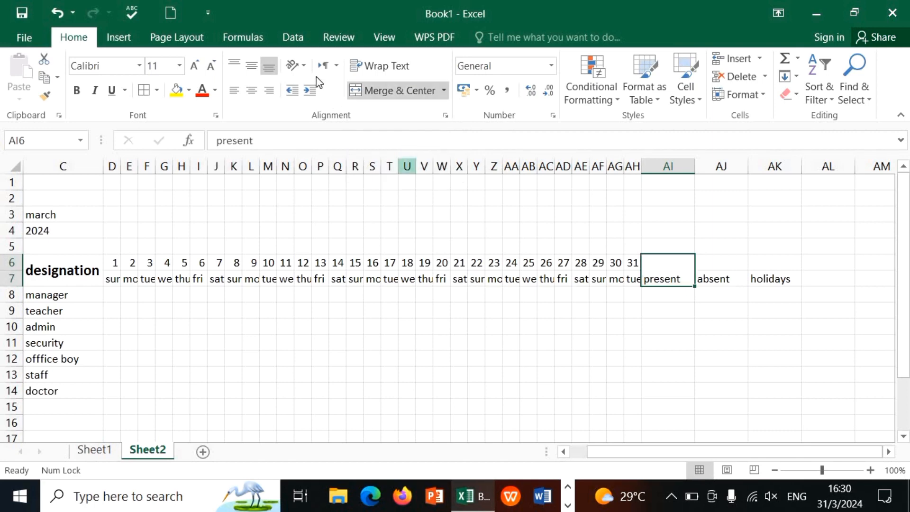
click(253, 66)
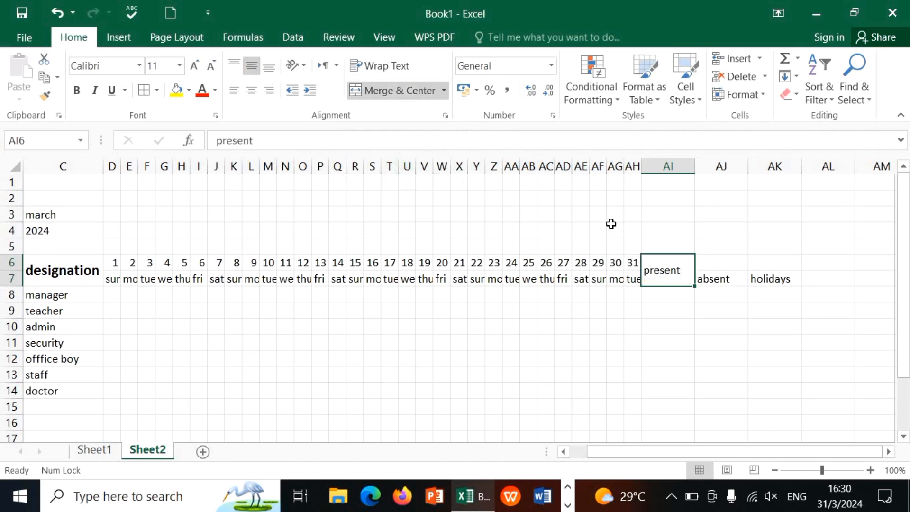
drag(731, 267, 728, 280)
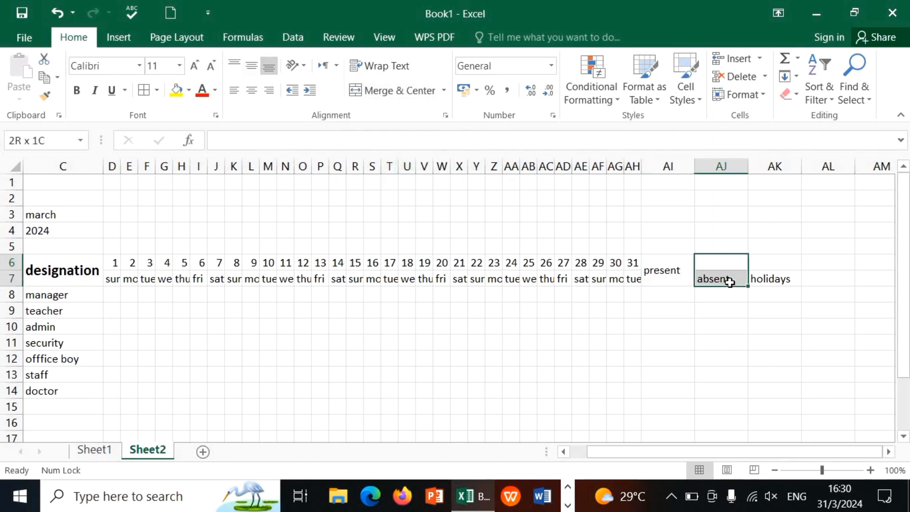
click(443, 90)
click(399, 152)
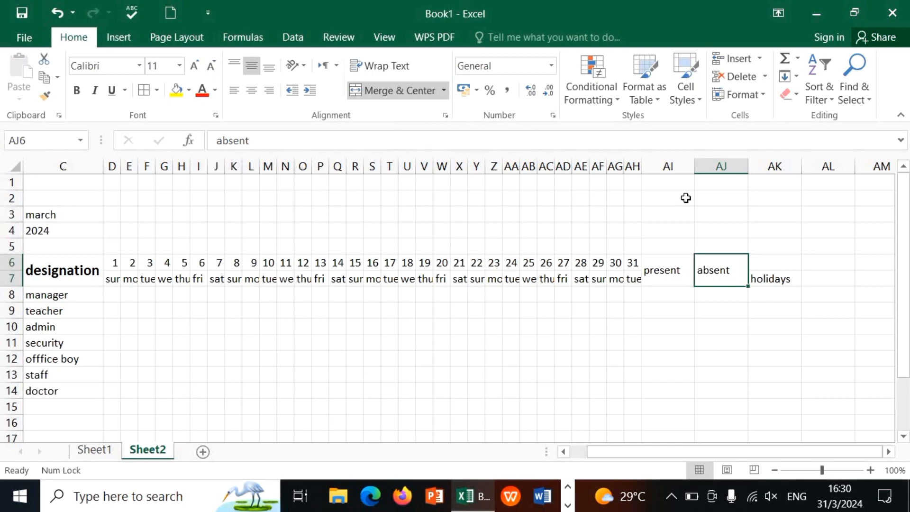
click(756, 270)
drag(756, 274, 754, 280)
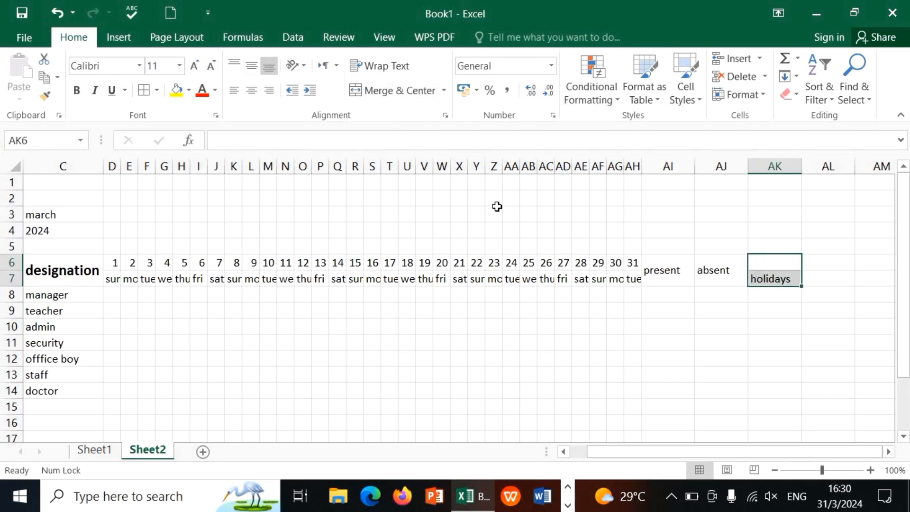
click(444, 91)
click(398, 151)
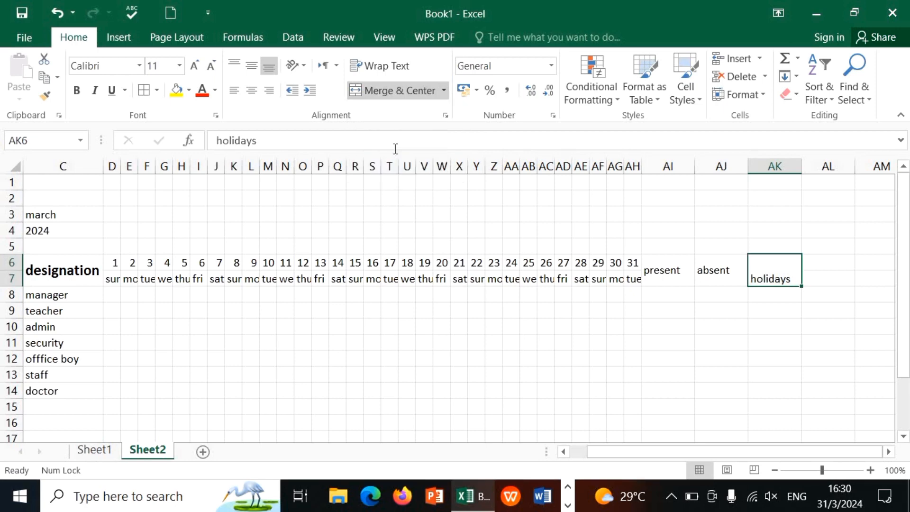
click(250, 66)
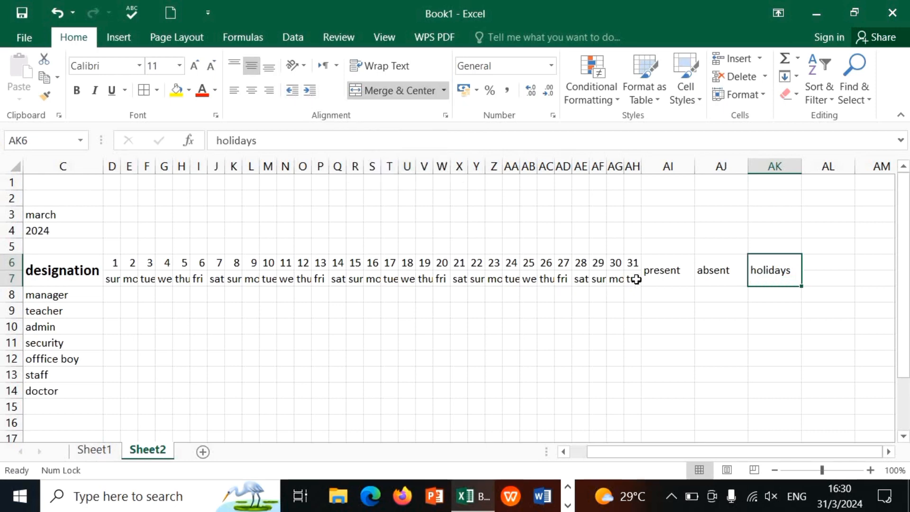
- Make the "present", "absent" and "holidays" headings bold
click(655, 277)
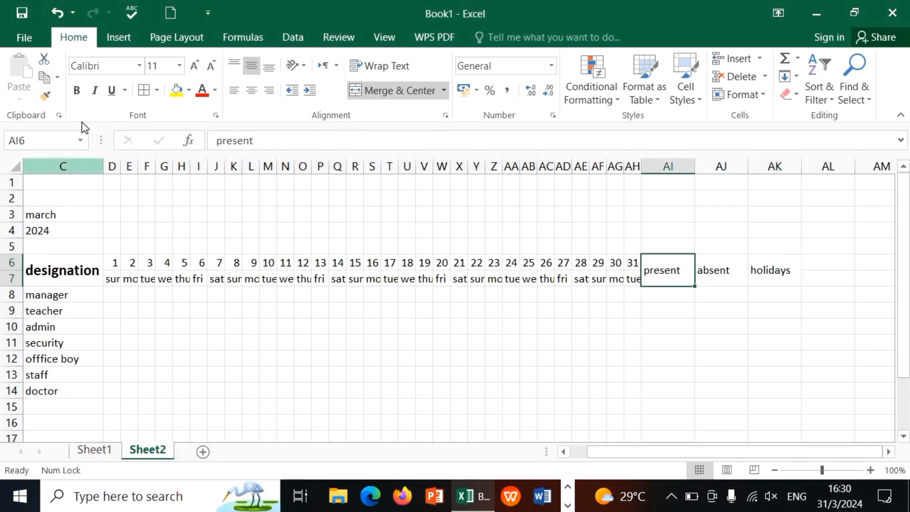
click(83, 92)
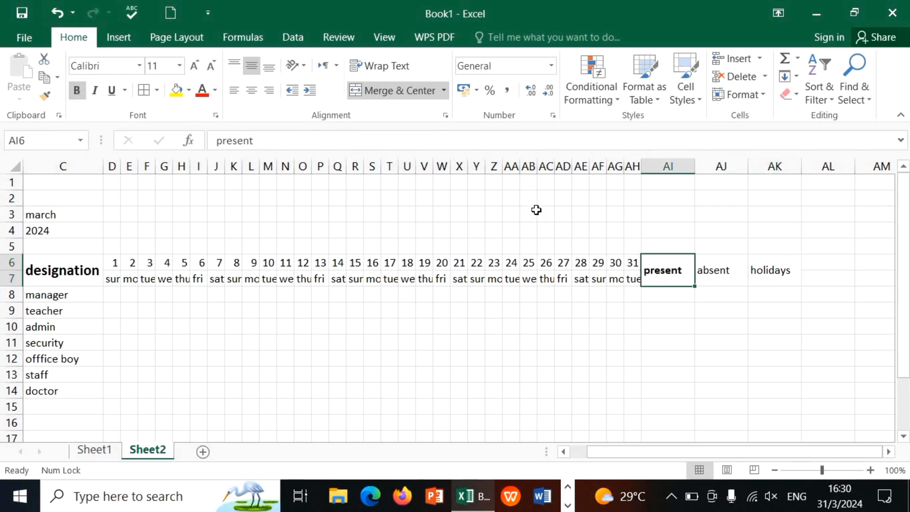
click(717, 278)
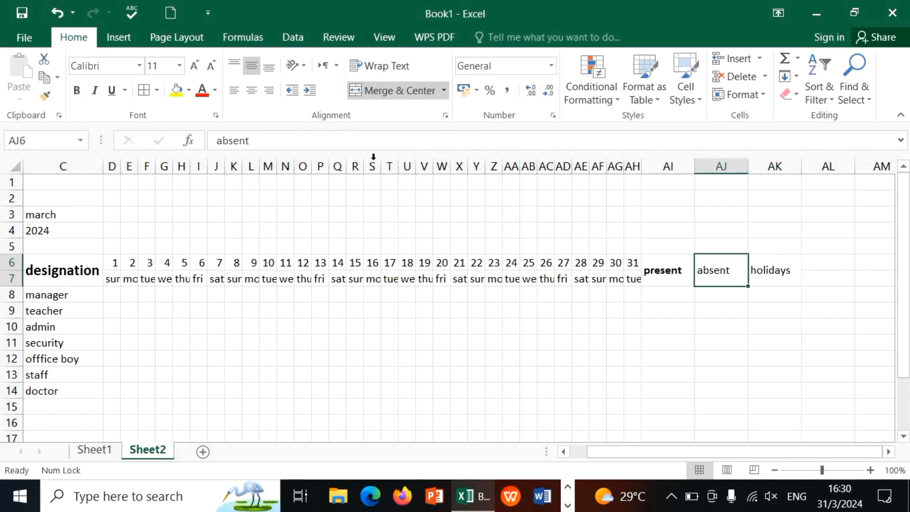
click(76, 97)
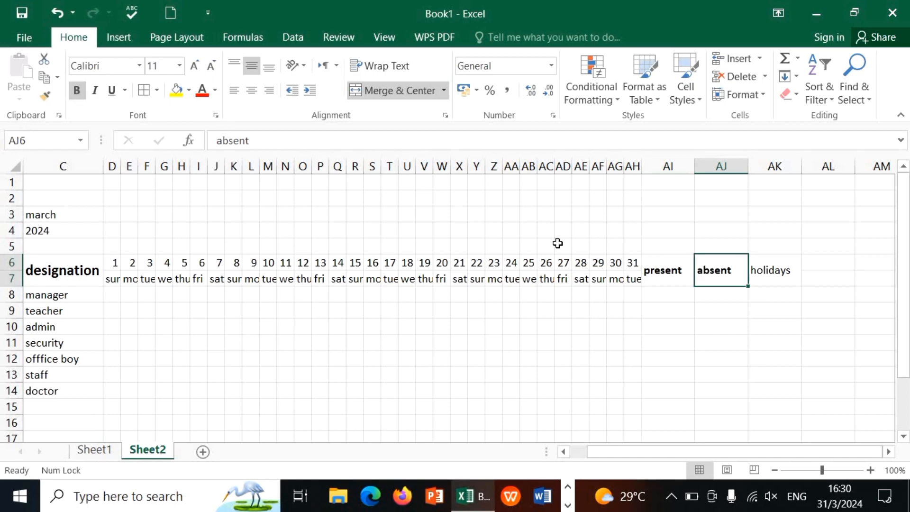
click(755, 270)
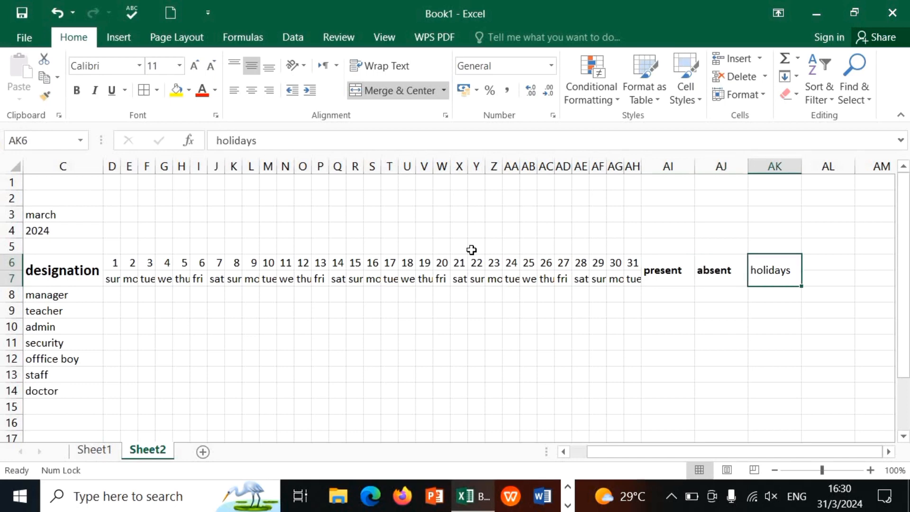
click(76, 90)
- Fill the "present" and "absent" heading cells with yellow
click(663, 274)
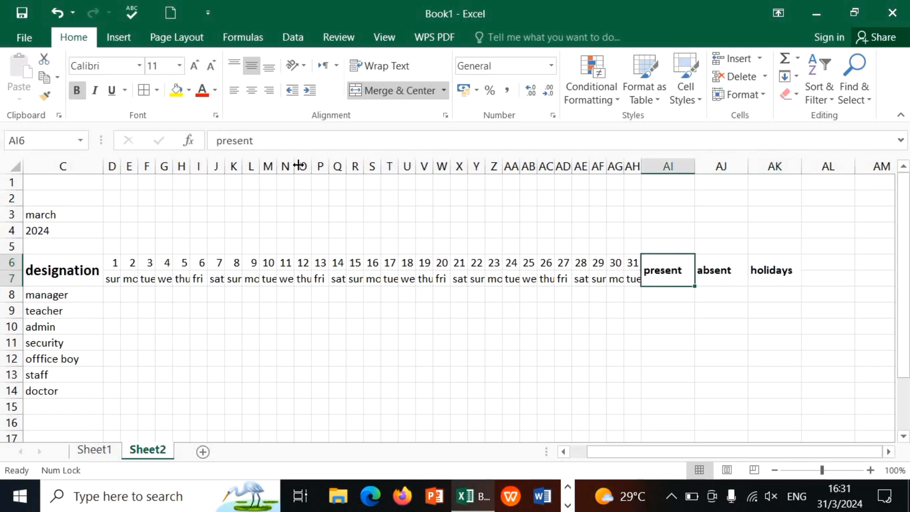
click(176, 90)
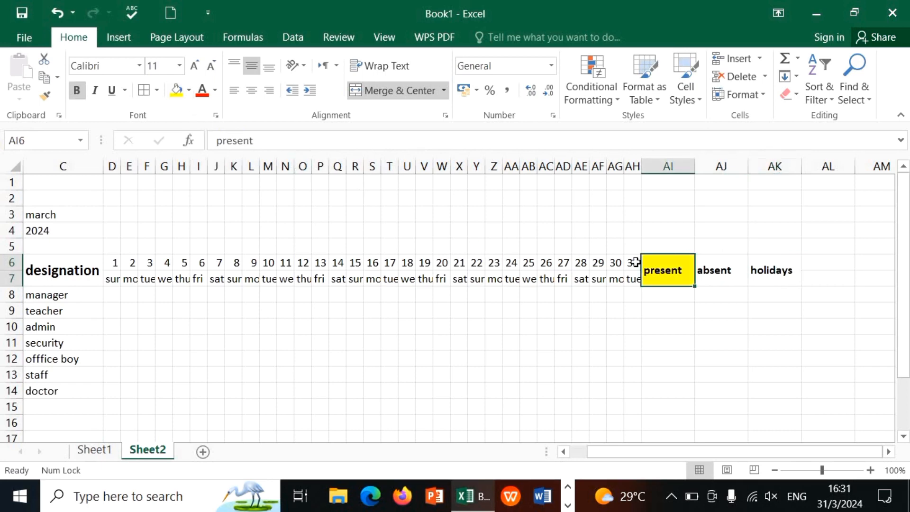
click(720, 283)
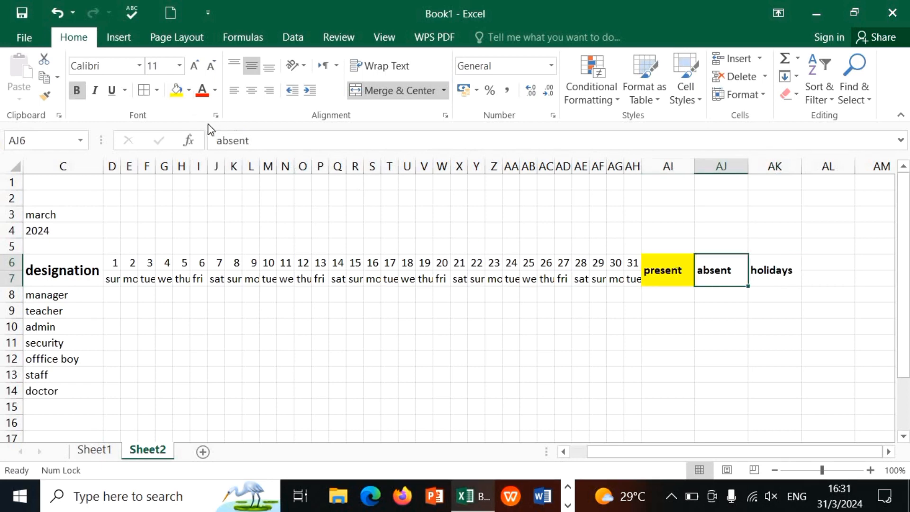
click(178, 91)
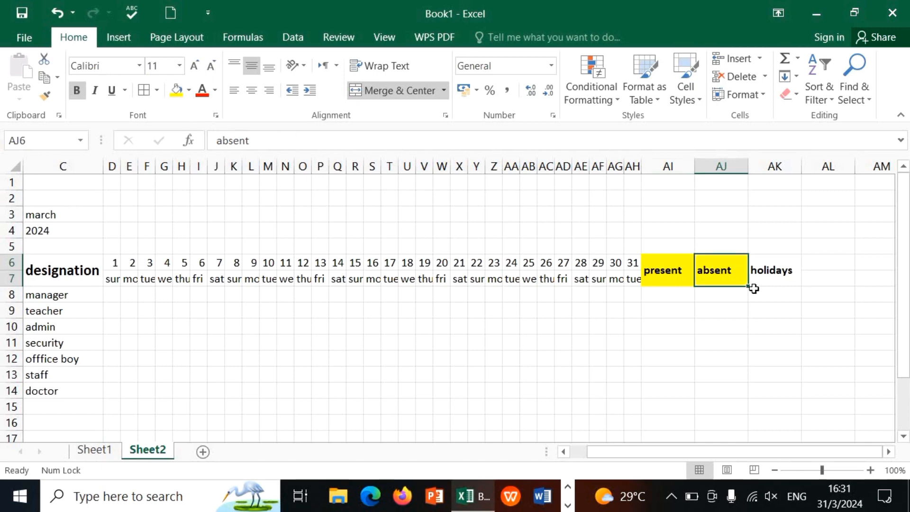
- Set the font colour of the "holidays" and "absent" headings to red and of "present" to black
click(770, 278)
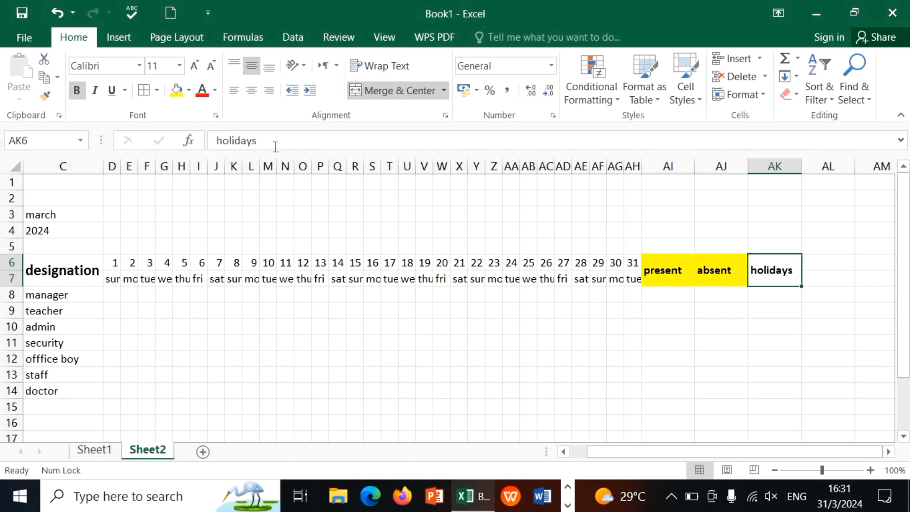
click(216, 92)
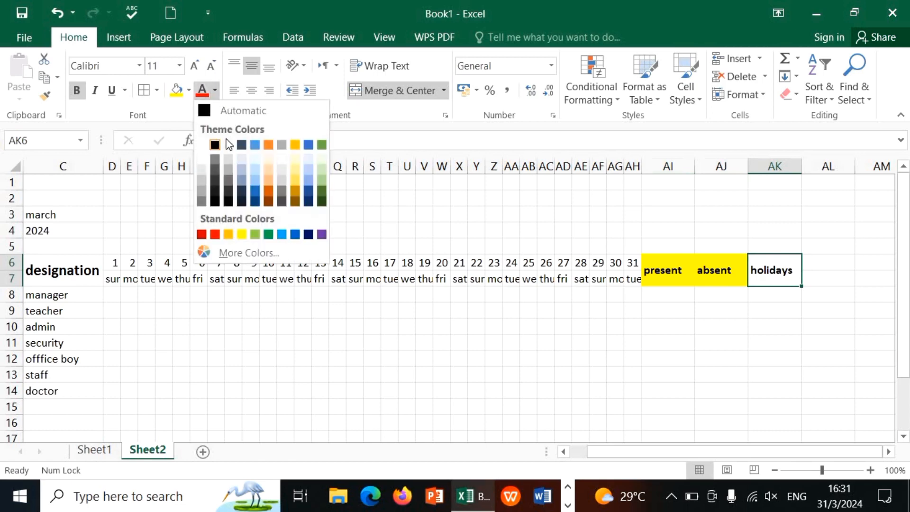
click(216, 234)
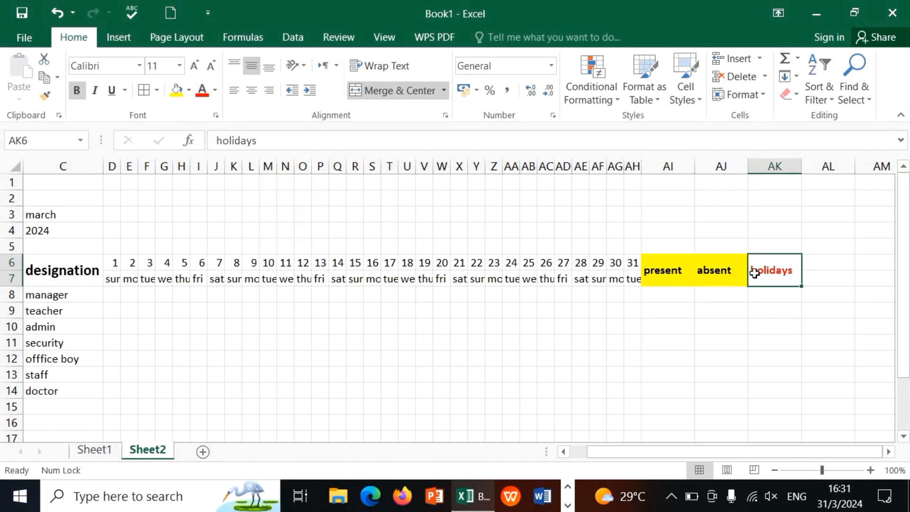
click(736, 270)
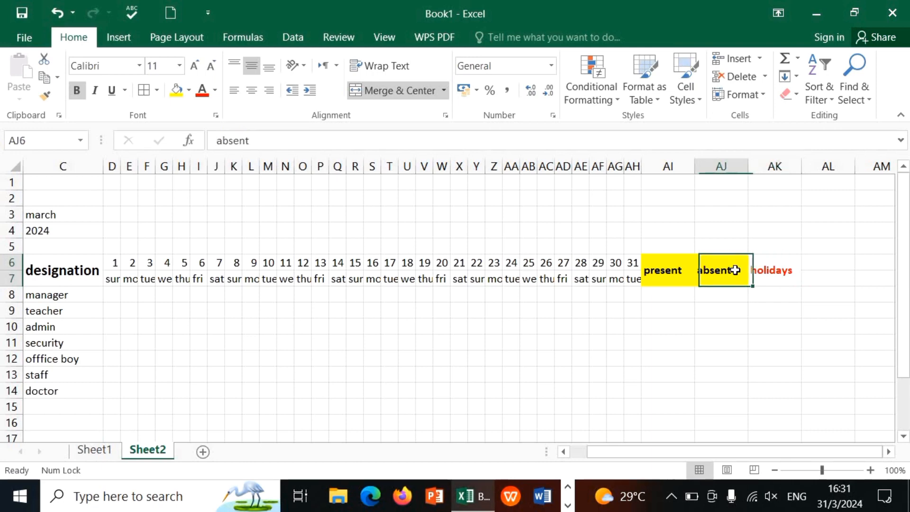
click(216, 90)
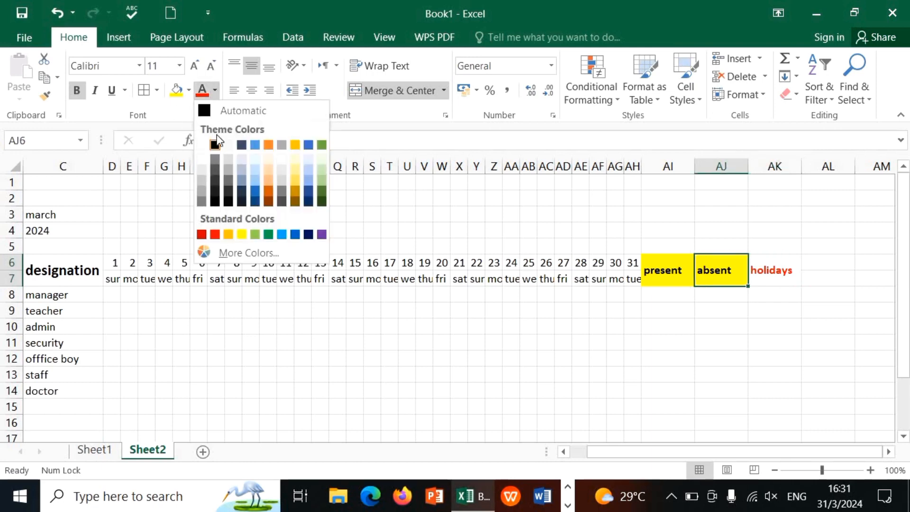
click(215, 234)
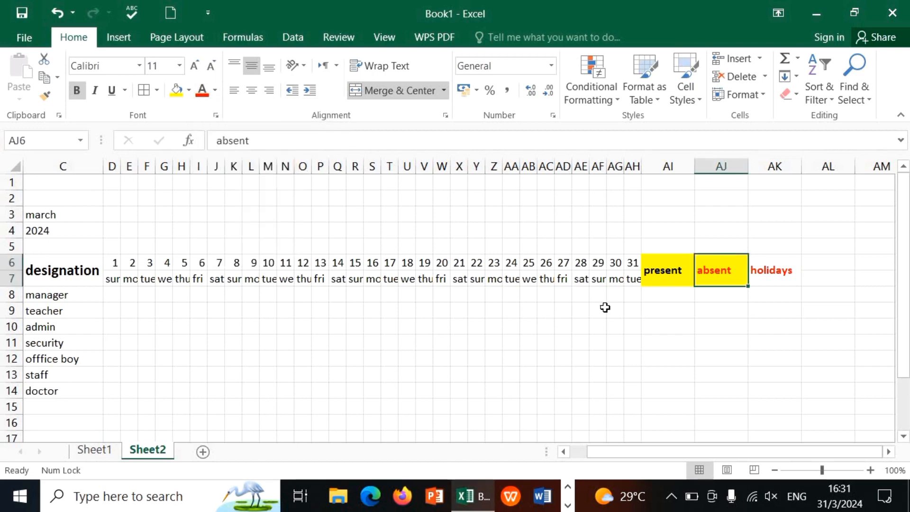
click(654, 275)
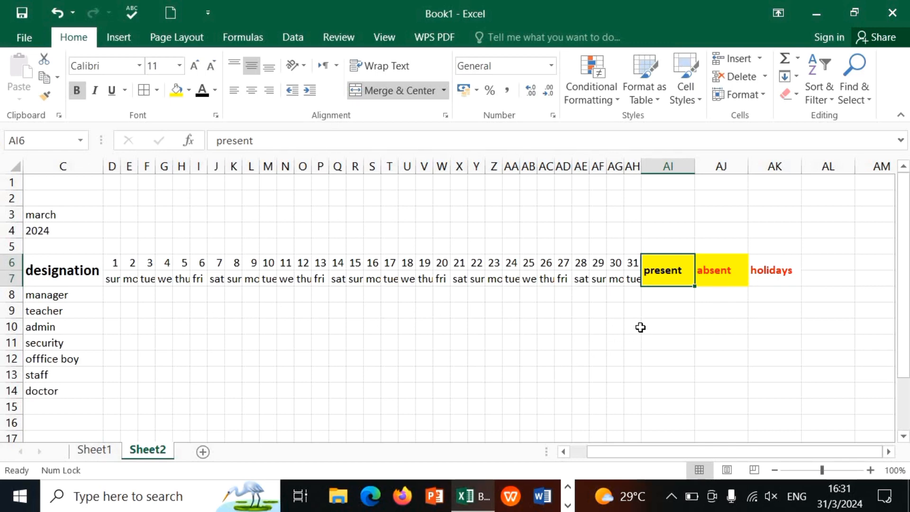
click(671, 300)
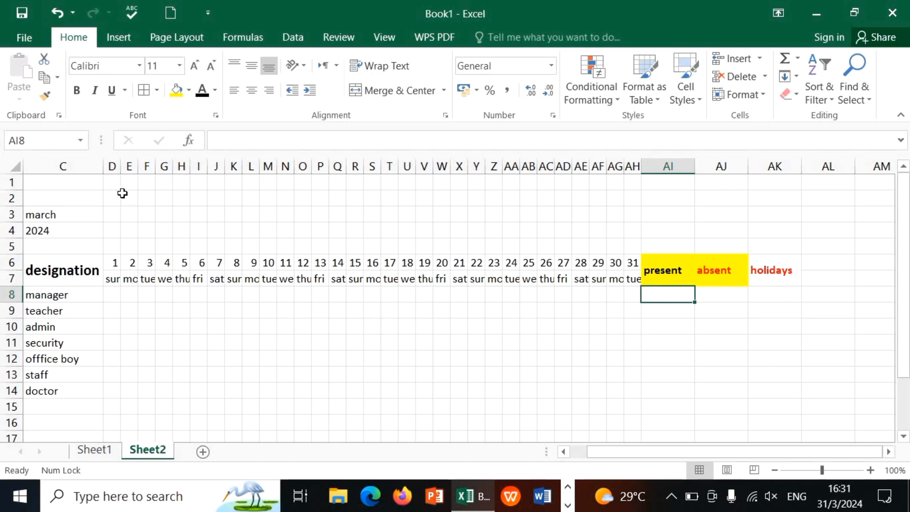
- Merge cells D2 to AH4 above the day columns and enter the title "attendence sheet" in the merged cell
mouse_move(118, 200)
mouse_down()
mouse_move(374, 240)
mouse_move(625, 227)
mouse_up()
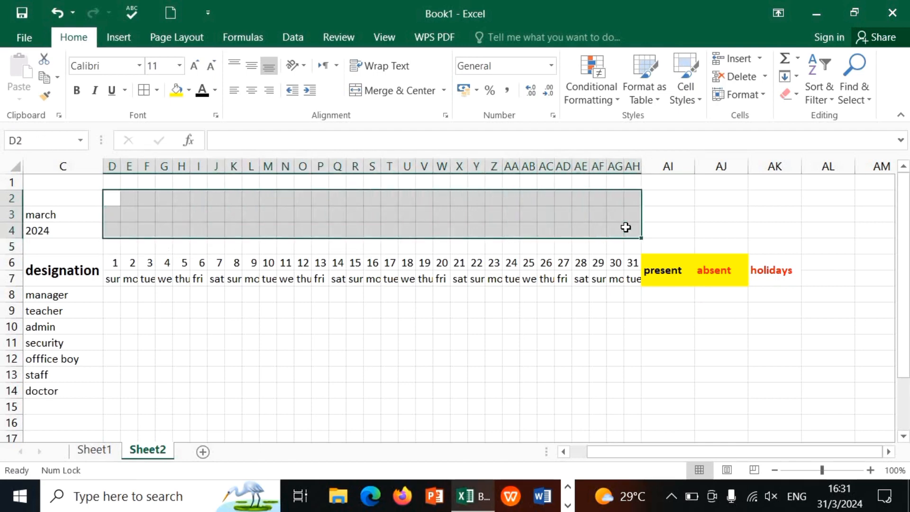
click(442, 90)
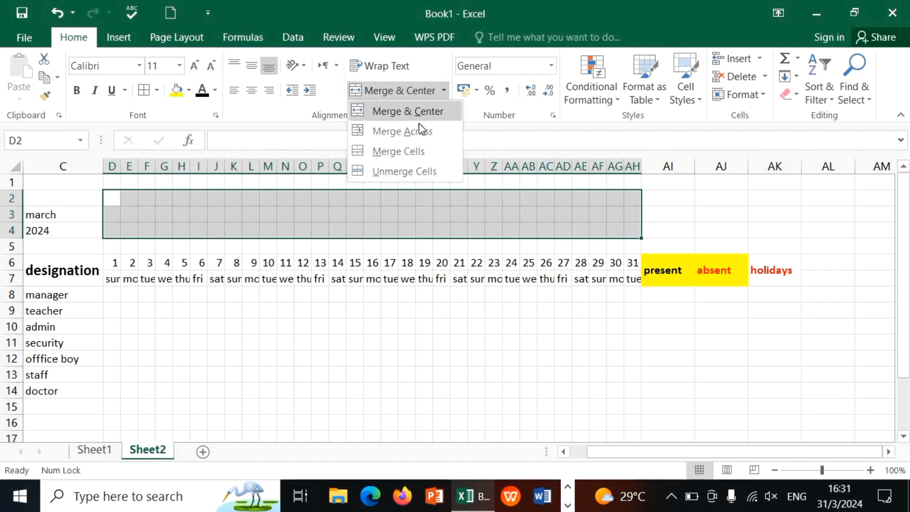
click(411, 151)
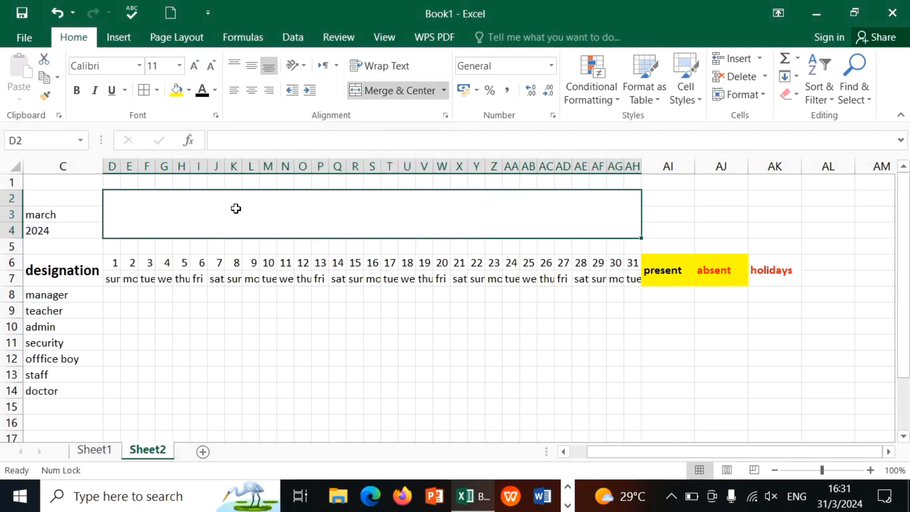
text(att)
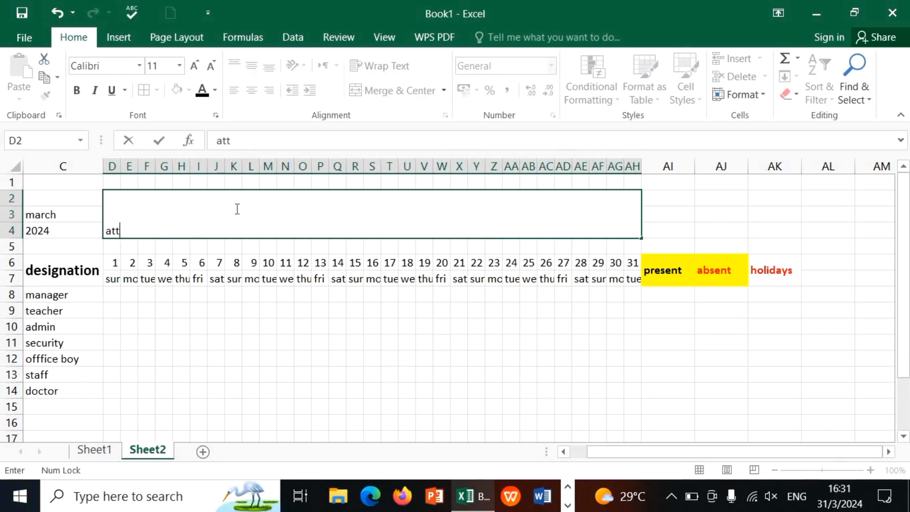
text(endence)
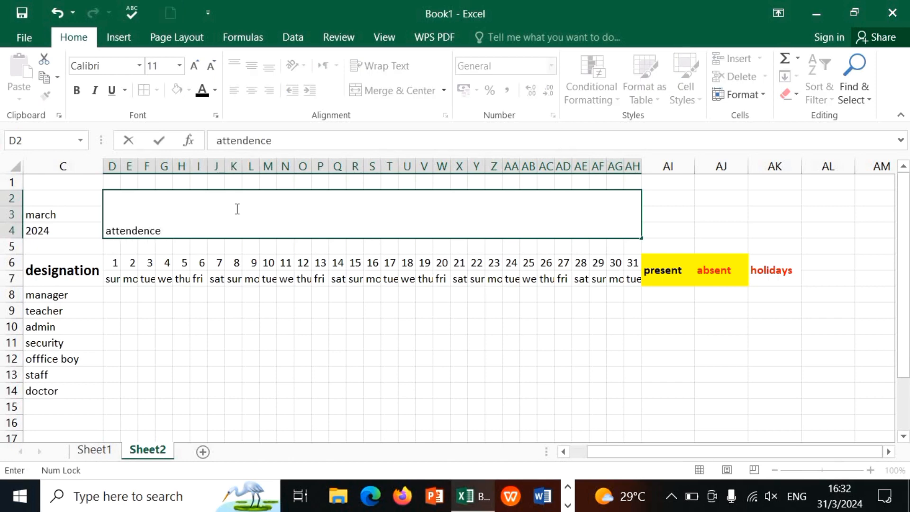
text( sheet)
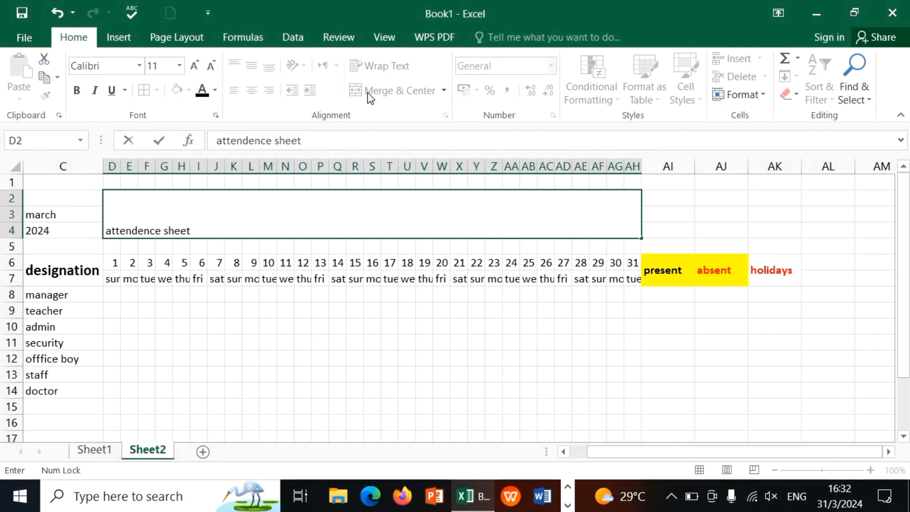
click(91, 198)
click(167, 229)
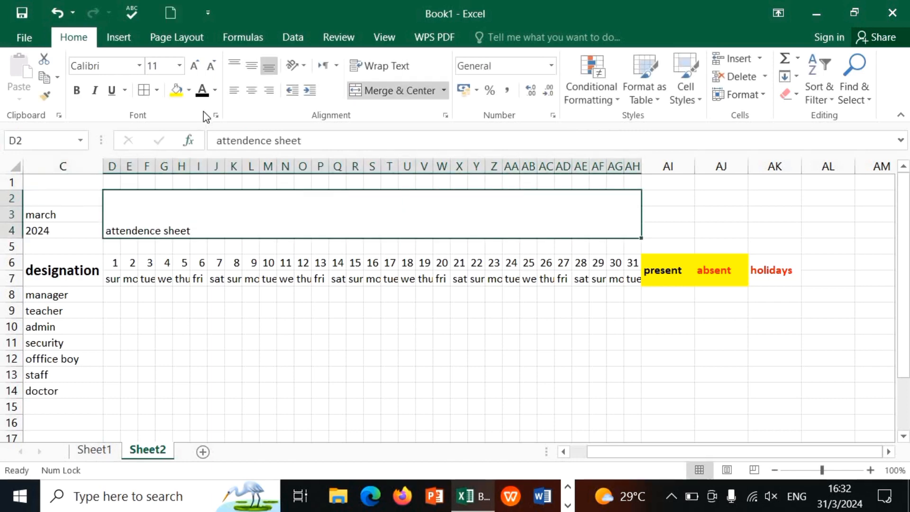
- Centre the title "attendence sheet" vertically and horizontally in its merged cell and enlarge its font to 24
click(250, 65)
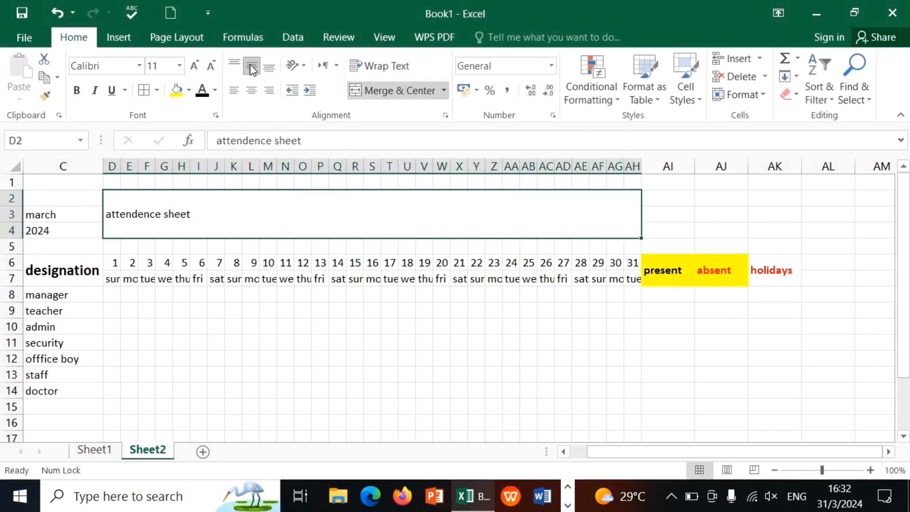
click(256, 90)
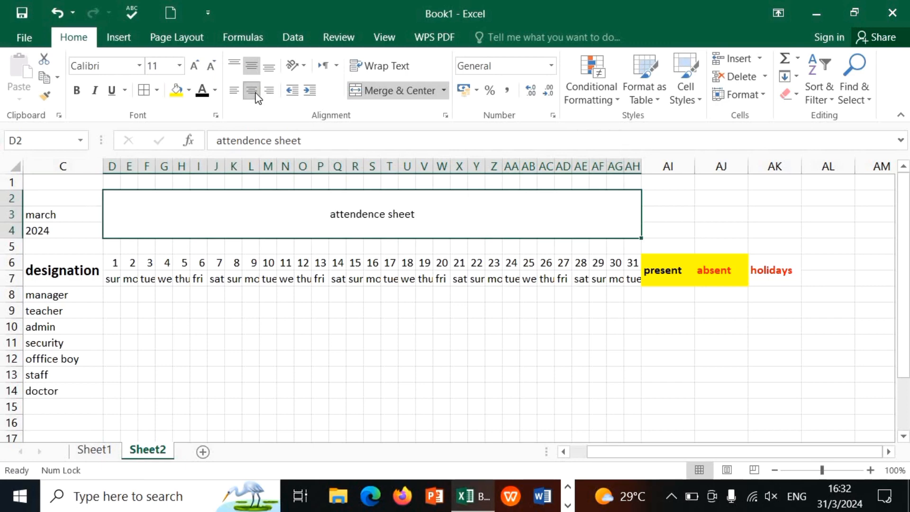
click(194, 71)
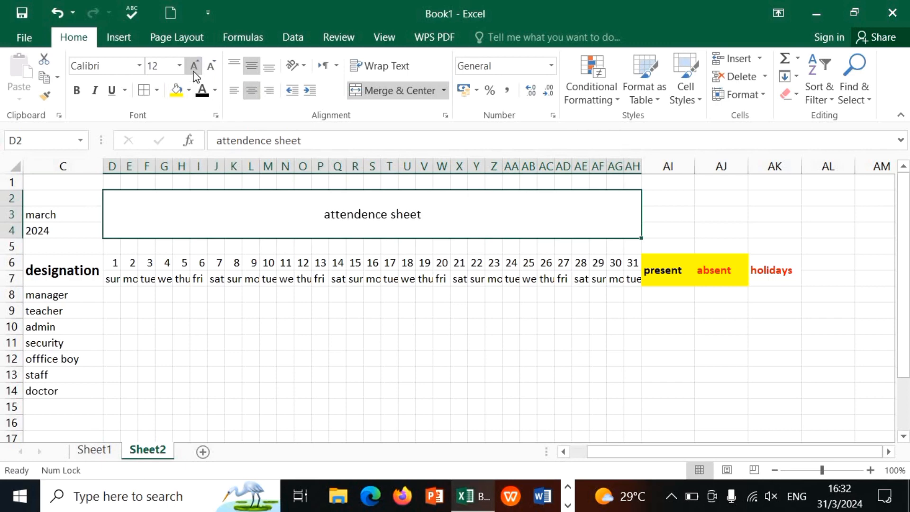
click(194, 71)
click(193, 71)
click(194, 69)
click(194, 69)
click(194, 69)
click(194, 68)
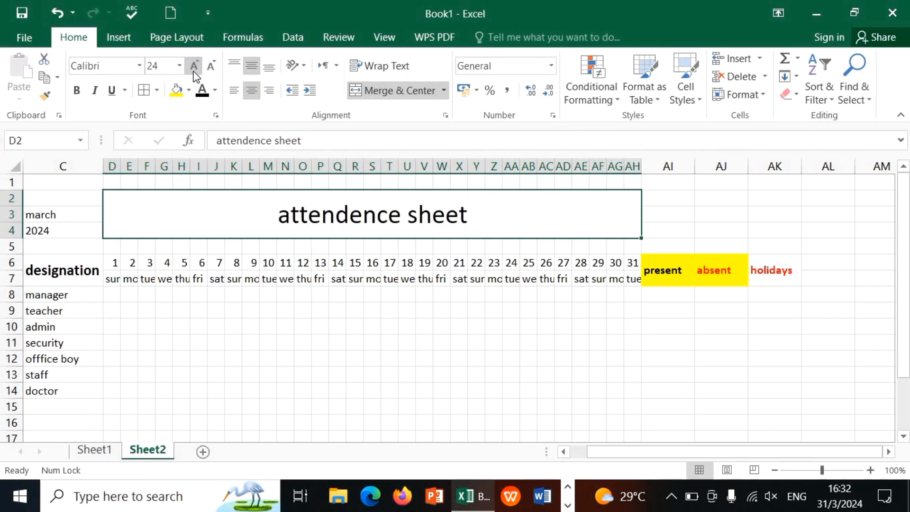
- Make the title "attendence sheet" bold and set its font size to 36
click(79, 93)
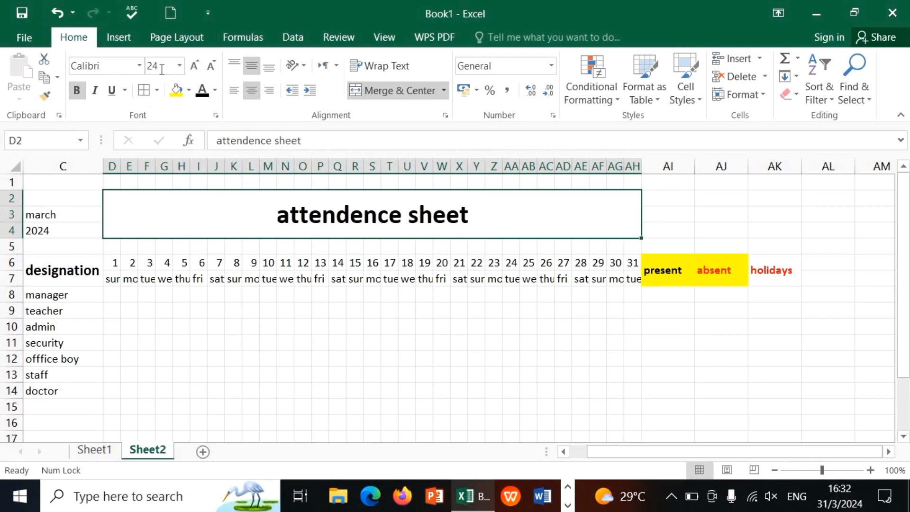
click(194, 66)
click(195, 66)
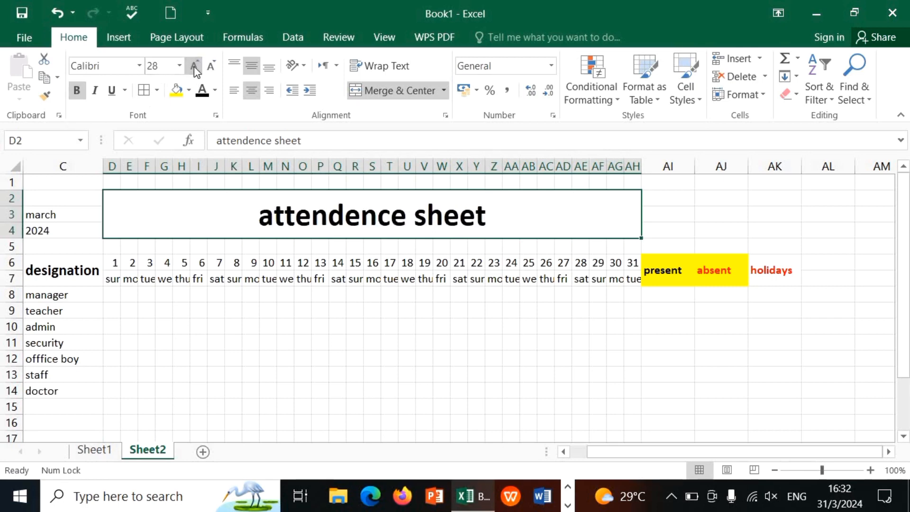
click(195, 66)
click(194, 67)
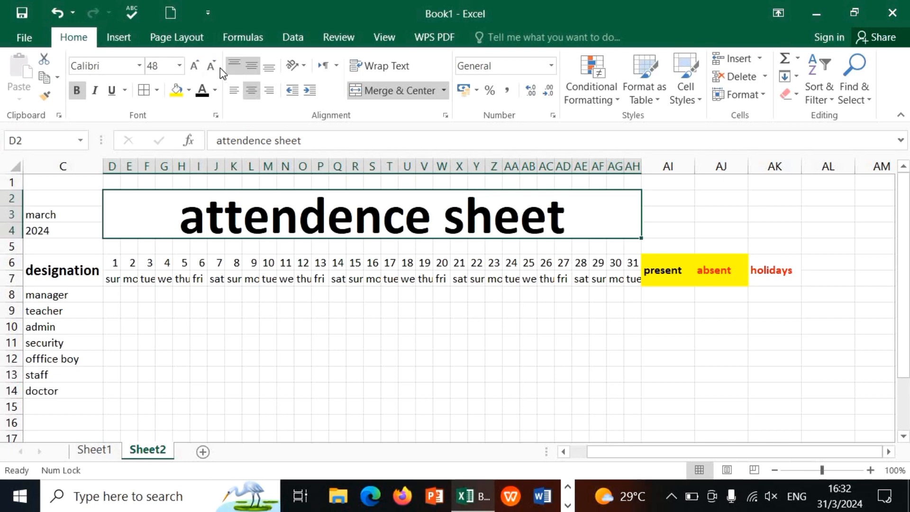
click(217, 68)
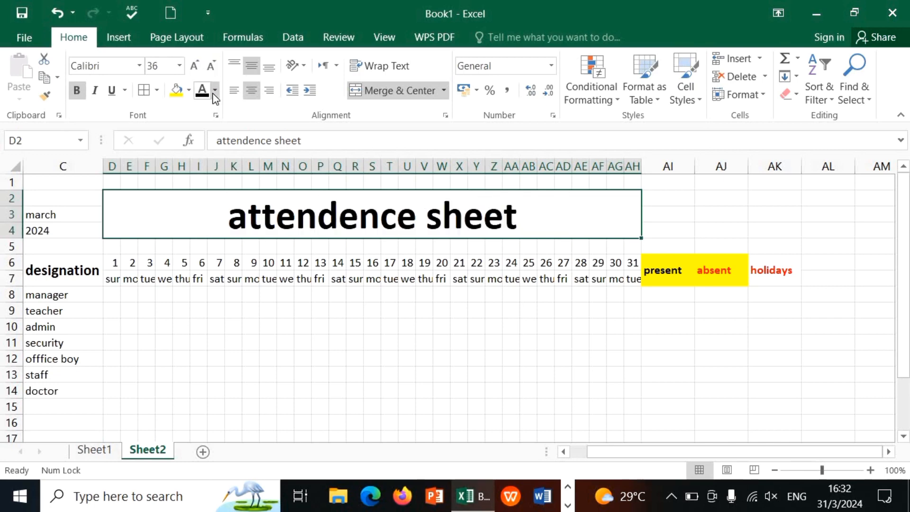
- Set the font colour of the title "attendence sheet" to red
click(215, 90)
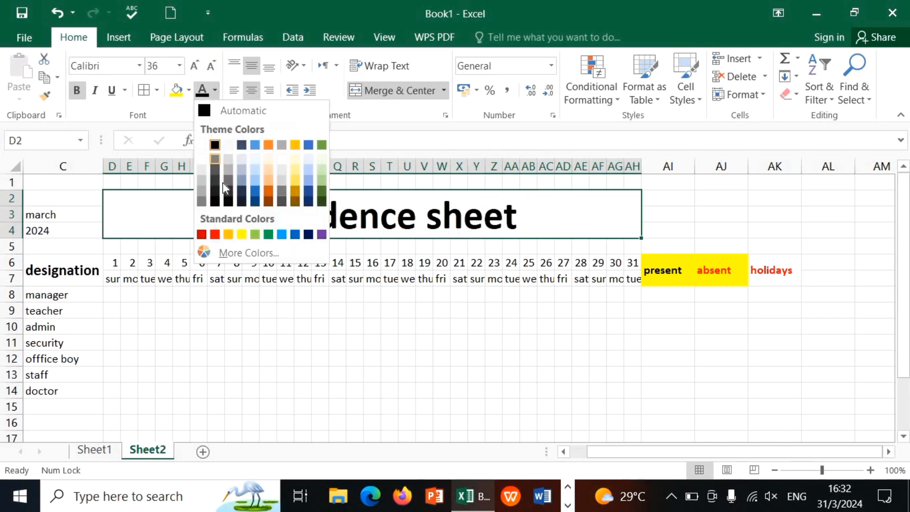
click(215, 234)
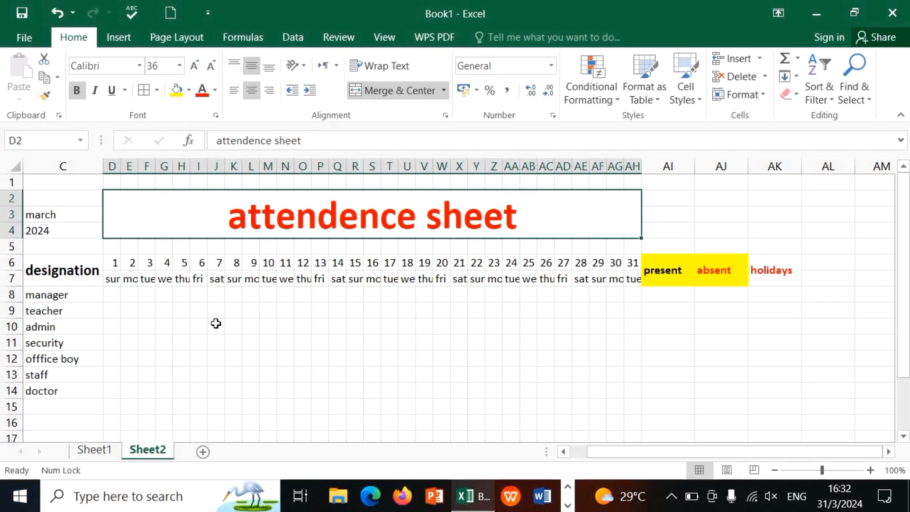
click(218, 341)
- Fill the merged title cell with light green from the standard colours
click(158, 194)
click(172, 95)
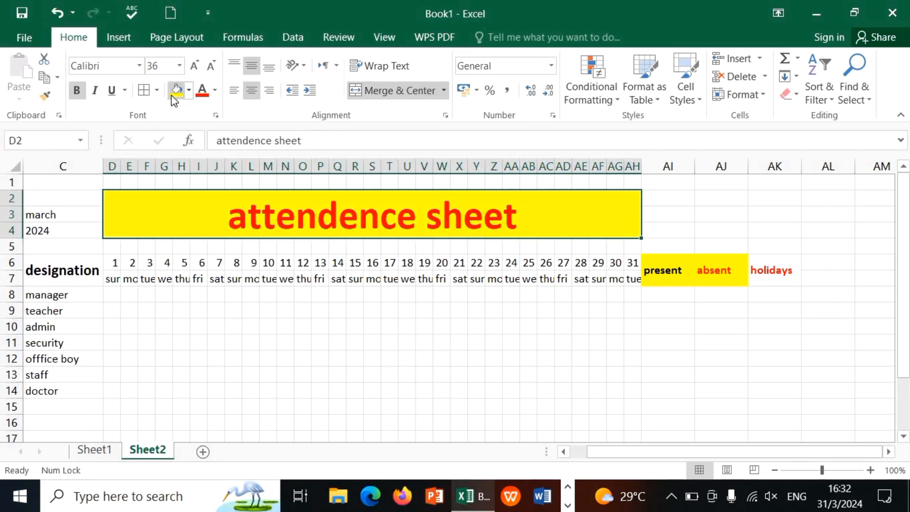
click(189, 90)
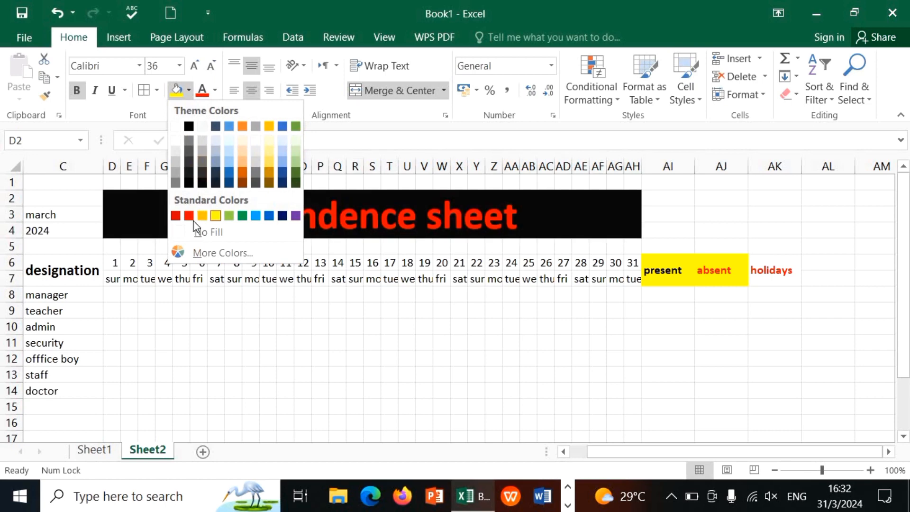
click(229, 216)
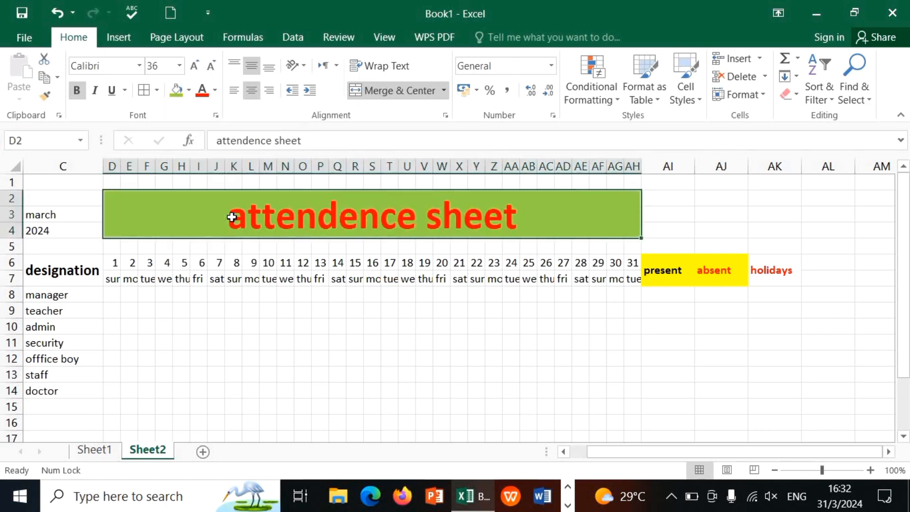
click(314, 334)
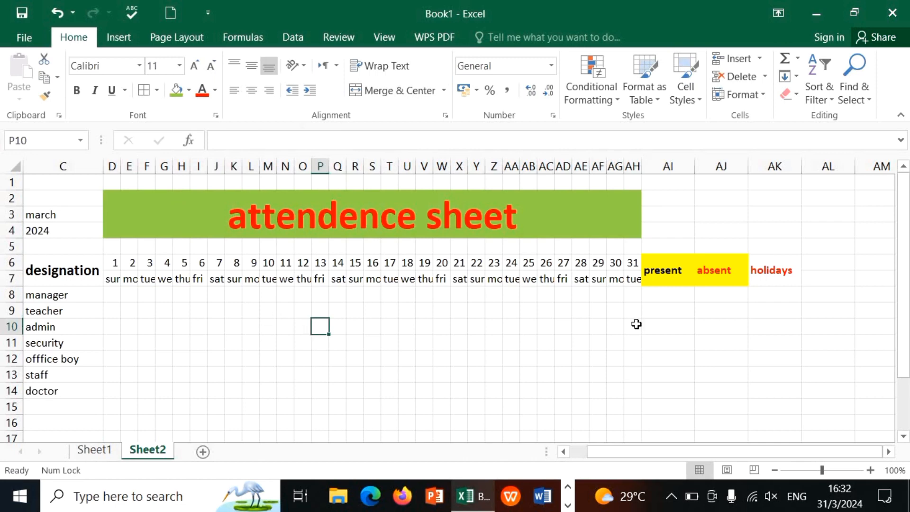
- Enter =COUNTIF(D8:AH8,"p") in cell AI8 under "present" and copy the formula down to AI14
click(667, 307)
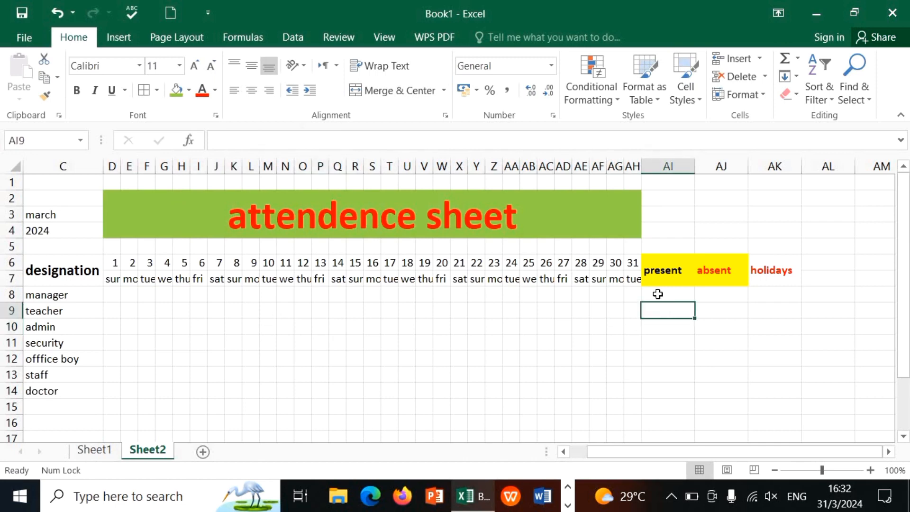
click(658, 294)
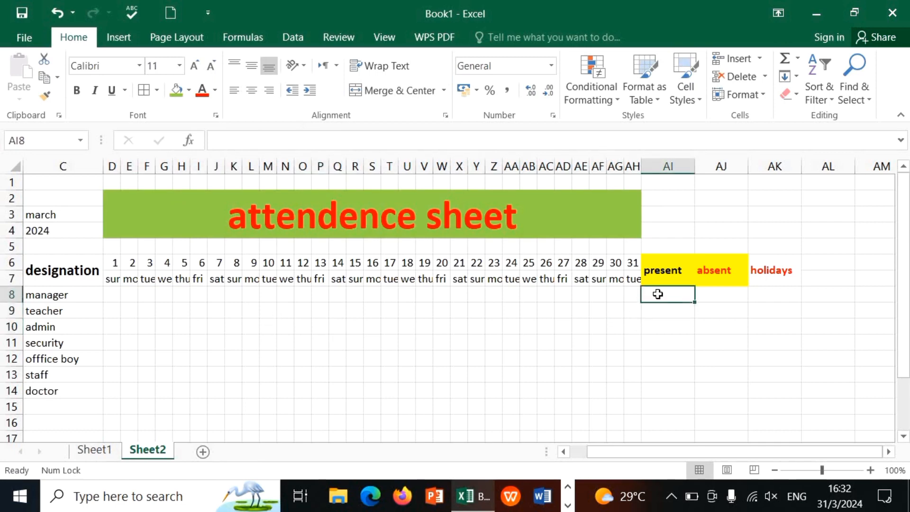
text(=)
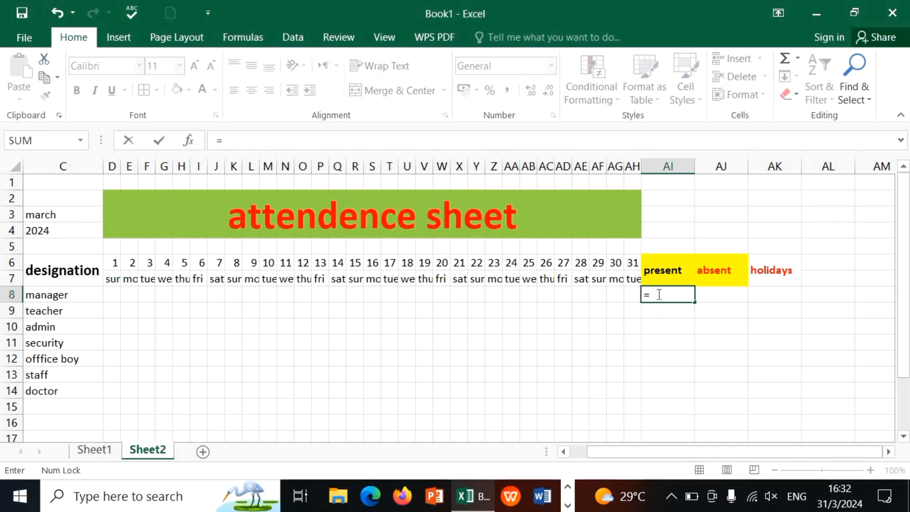
text(coun)
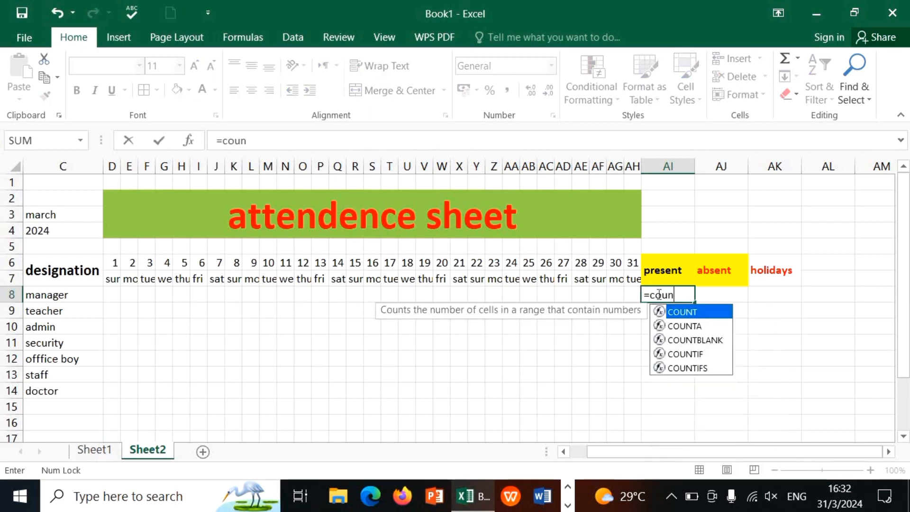
text(tif)
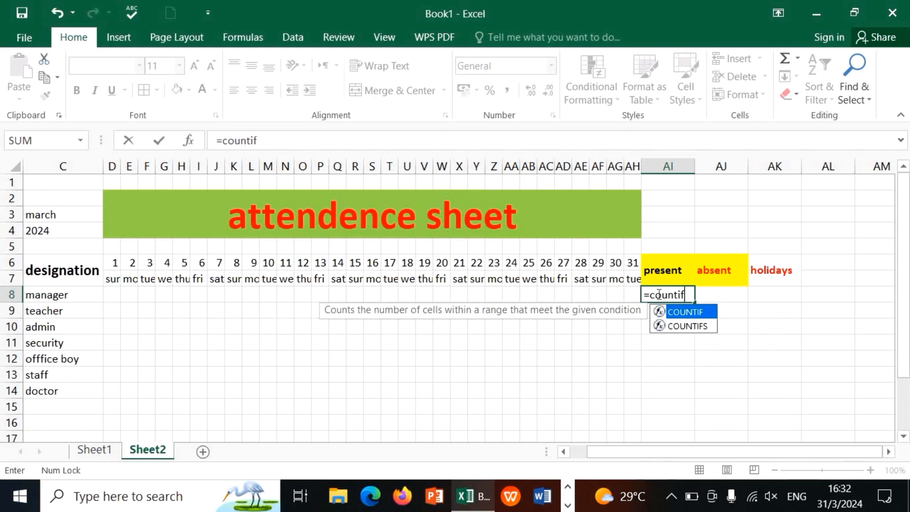
text(()
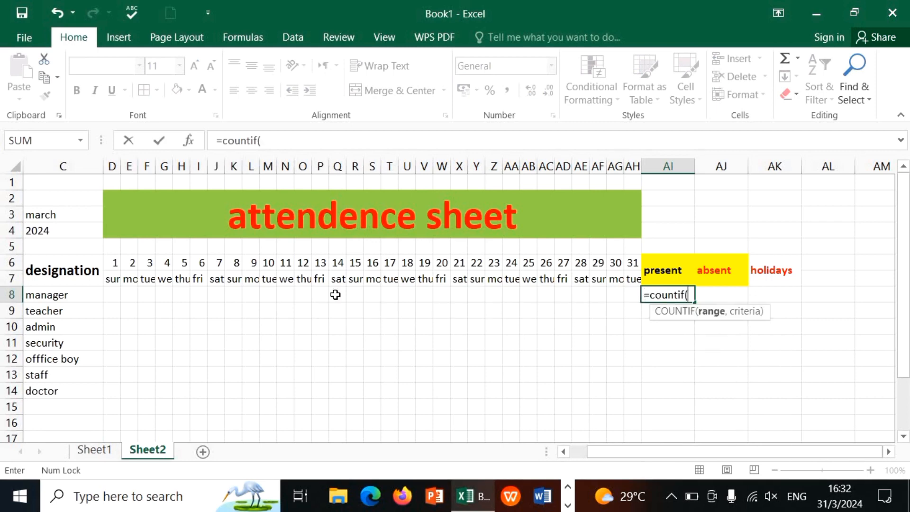
drag(112, 294, 641, 298)
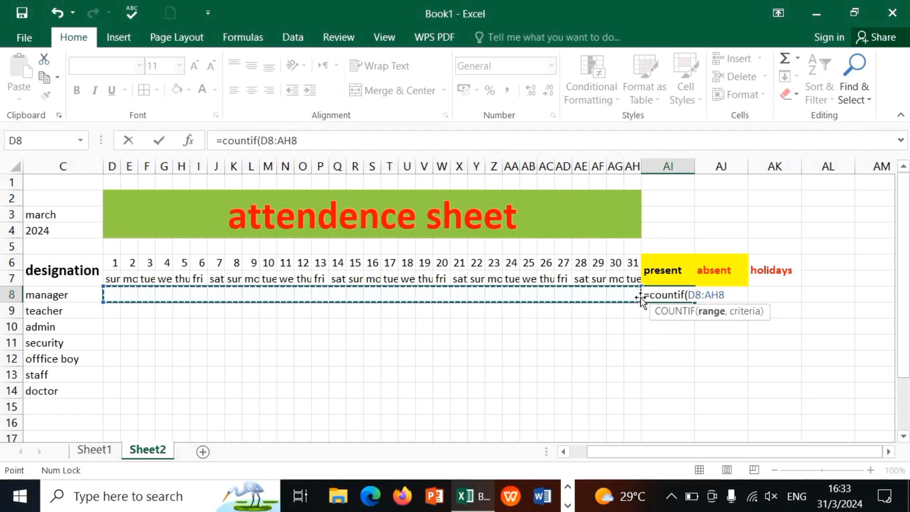
text(,)
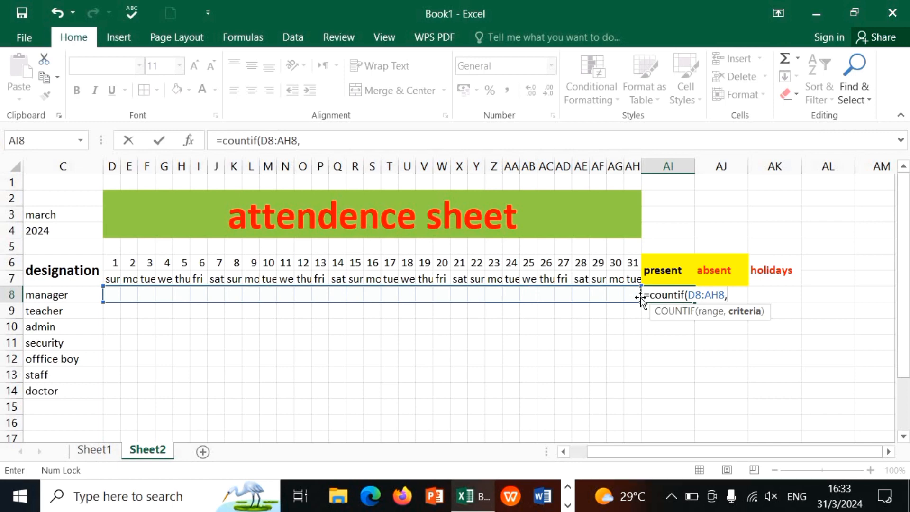
text("p"))
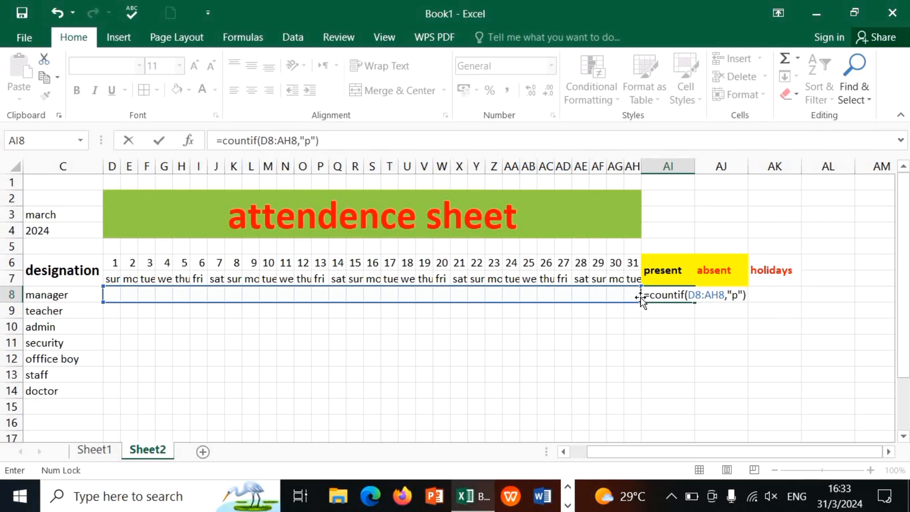
key(Return)
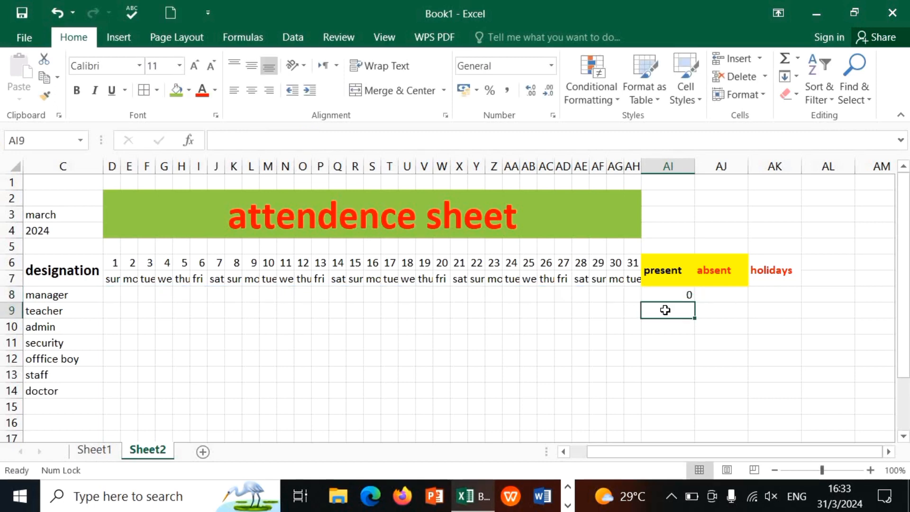
click(662, 296)
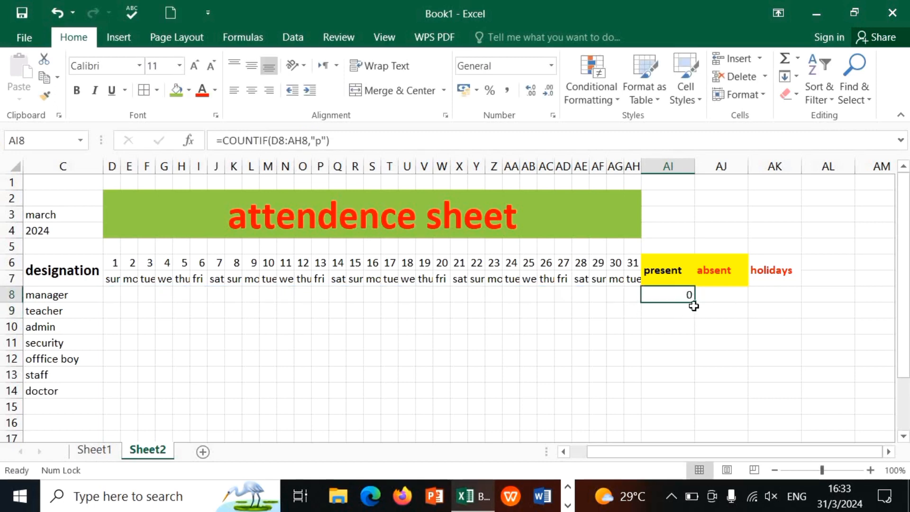
drag(696, 304, 695, 393)
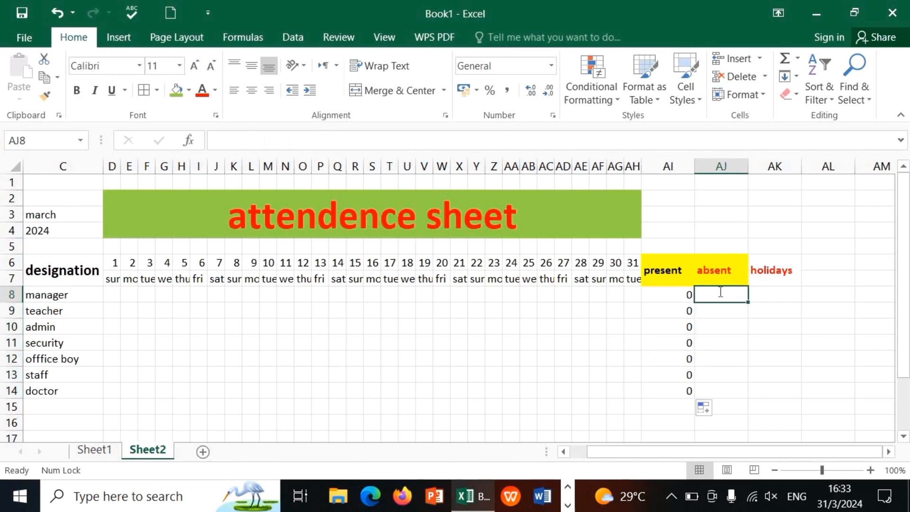
- Enter =COUNTIF(D8:AH8,"a") in cell AJ8 under "absent" to count the manager's absences
text(=)
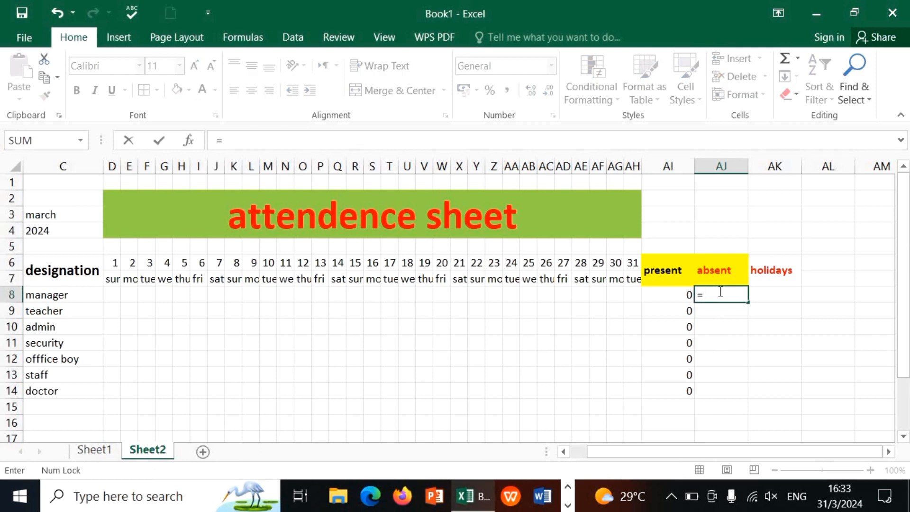
text(coun)
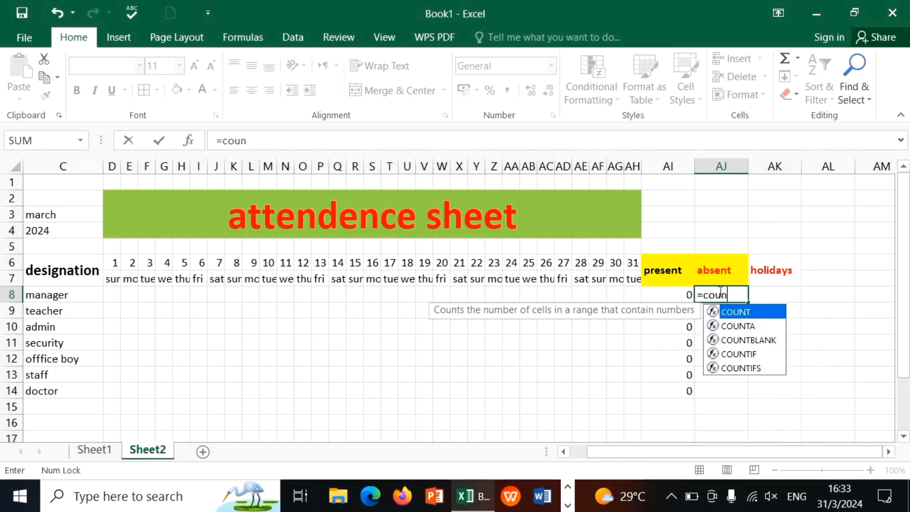
text(tif)
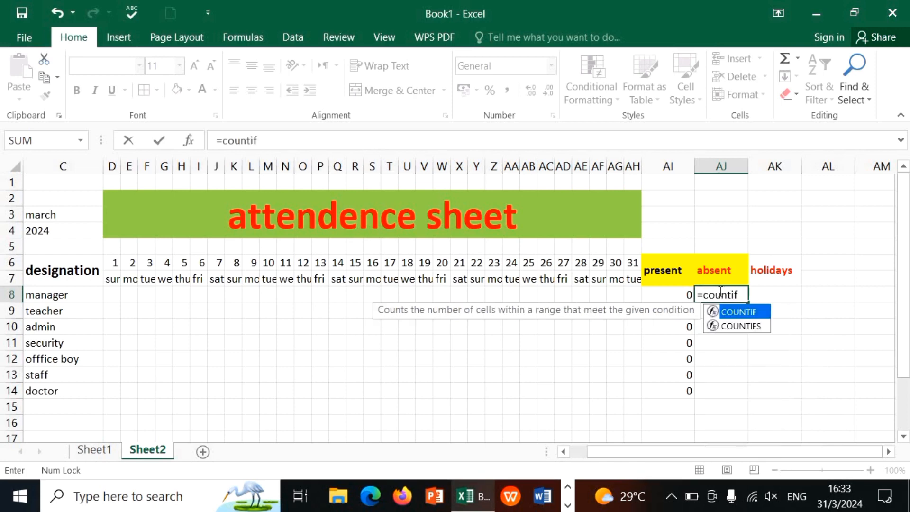
text(()
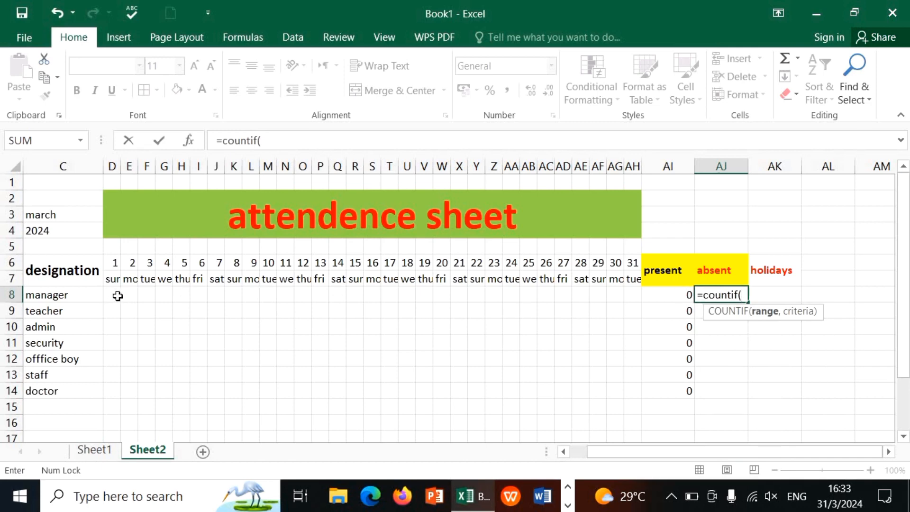
drag(116, 294, 641, 295)
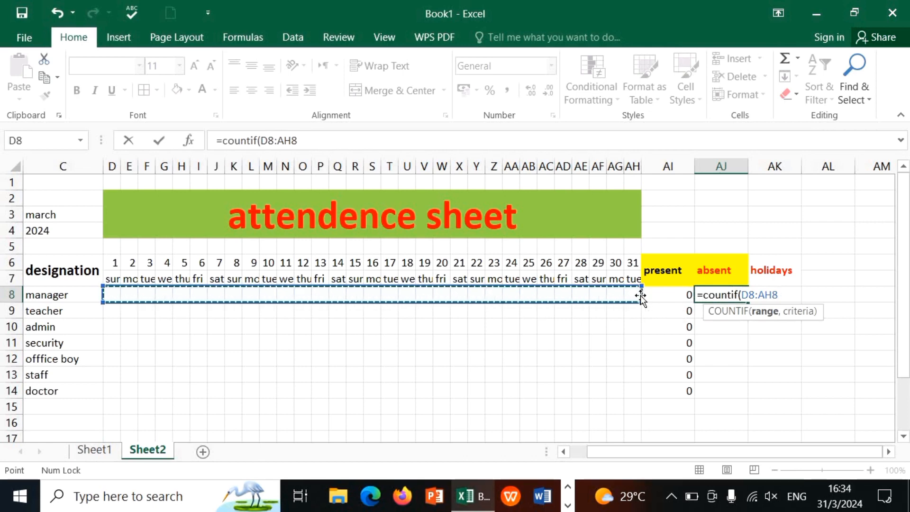
text(,)
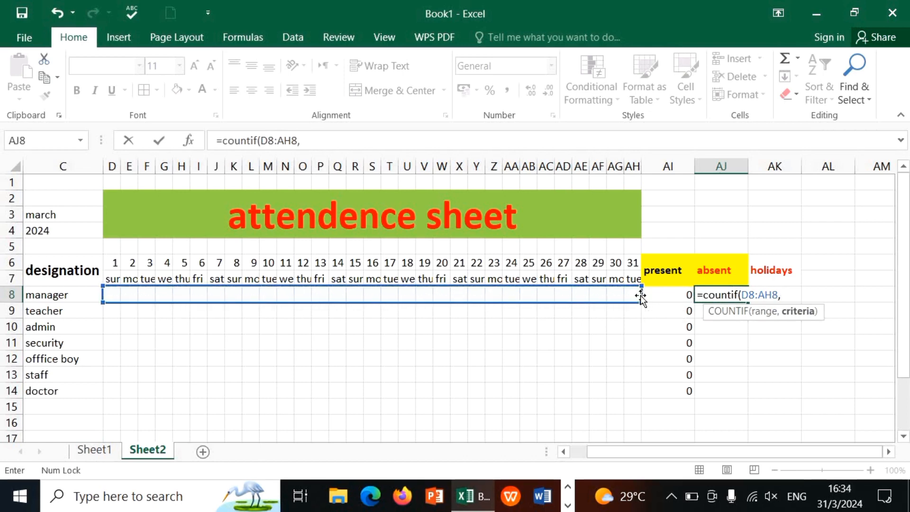
text("a")
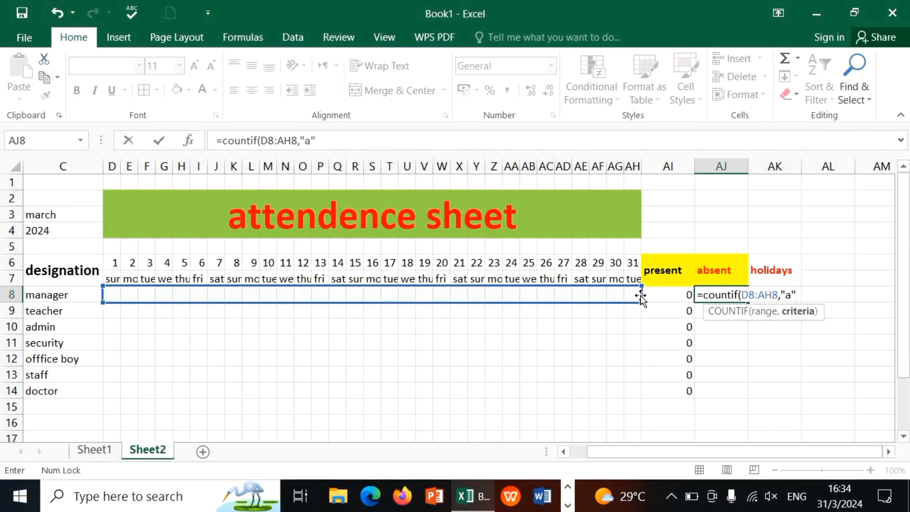
text(a"))
key(Return)
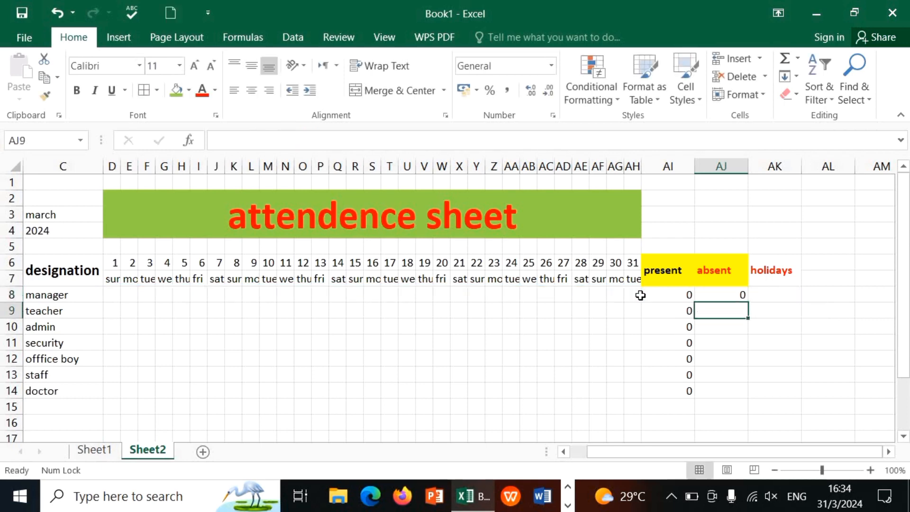
- Copy the absent count formula from AJ8 down to AJ14
click(730, 294)
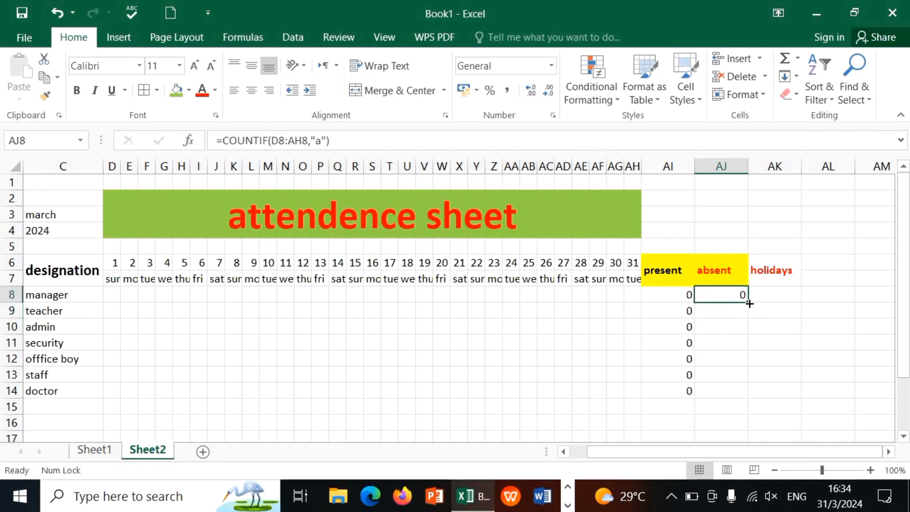
drag(750, 304, 752, 395)
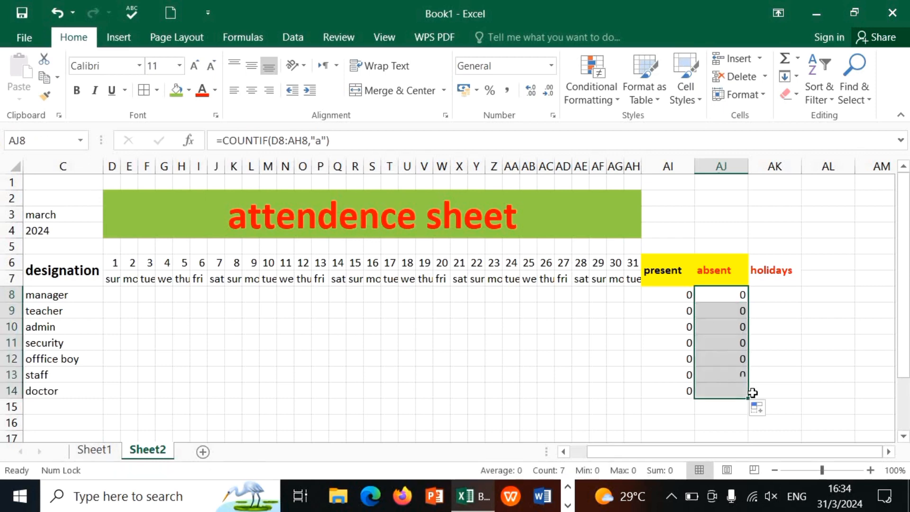
- Enter =COUNTIF(D8:AH8,"h") in cell AK8 under "holidays" to count the manager's holidays
click(777, 293)
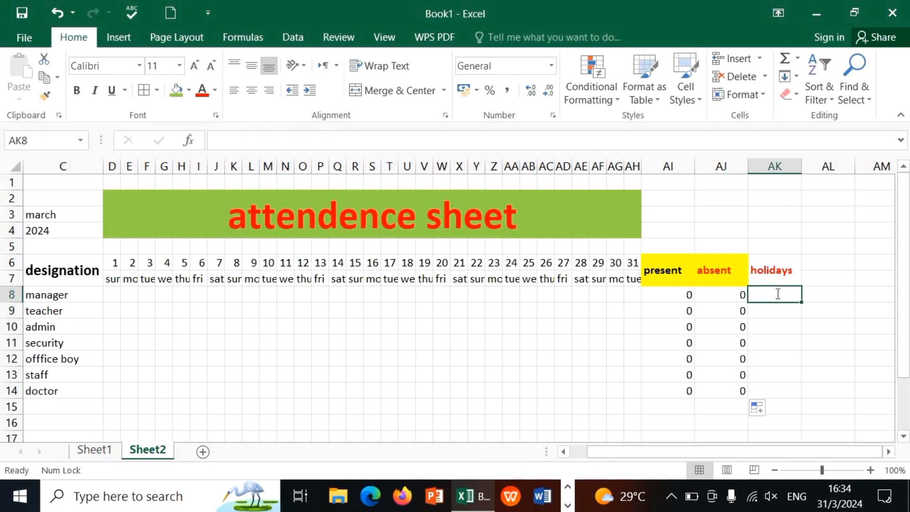
text(=)
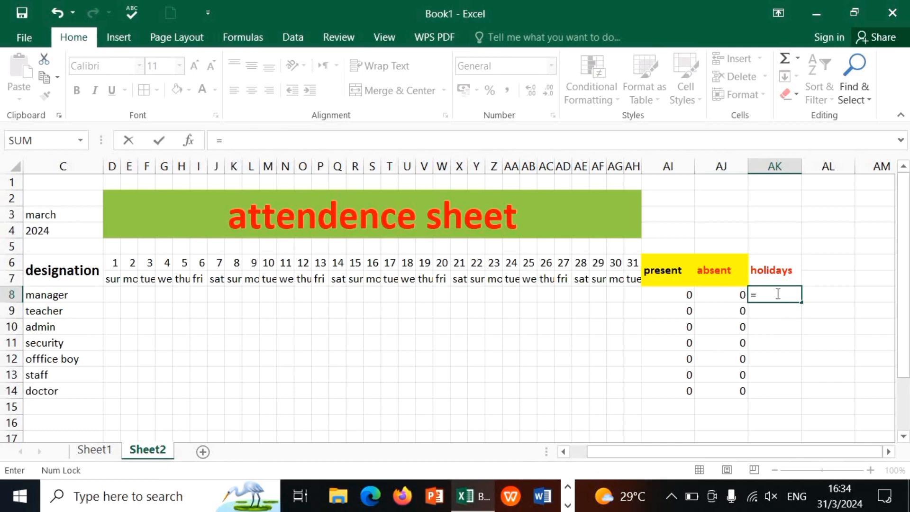
text(count)
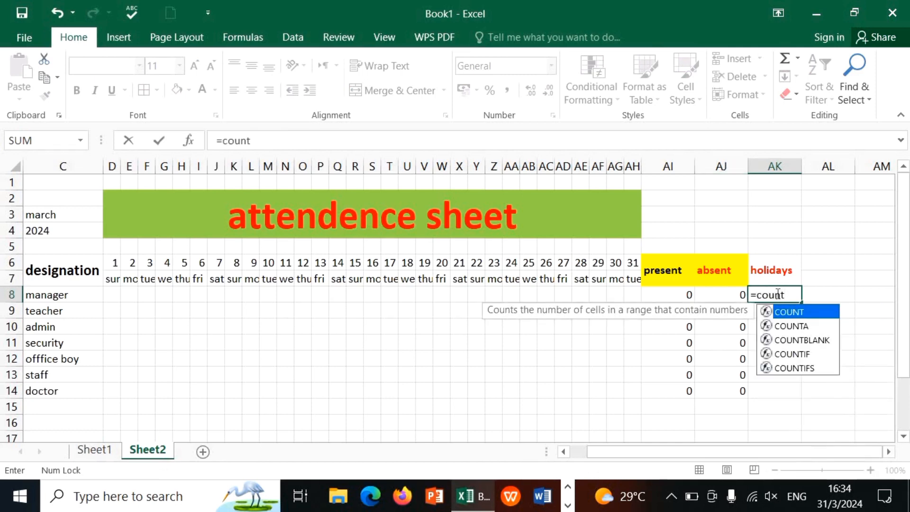
text(if)
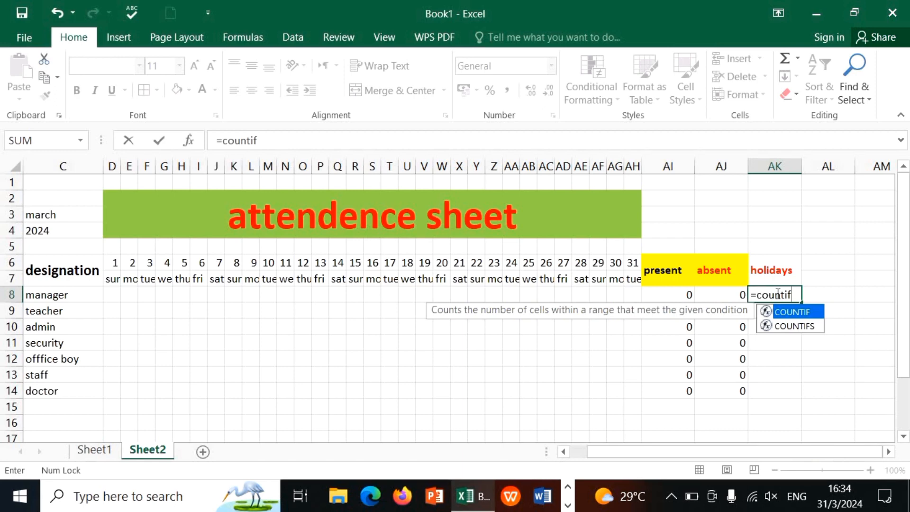
text(()
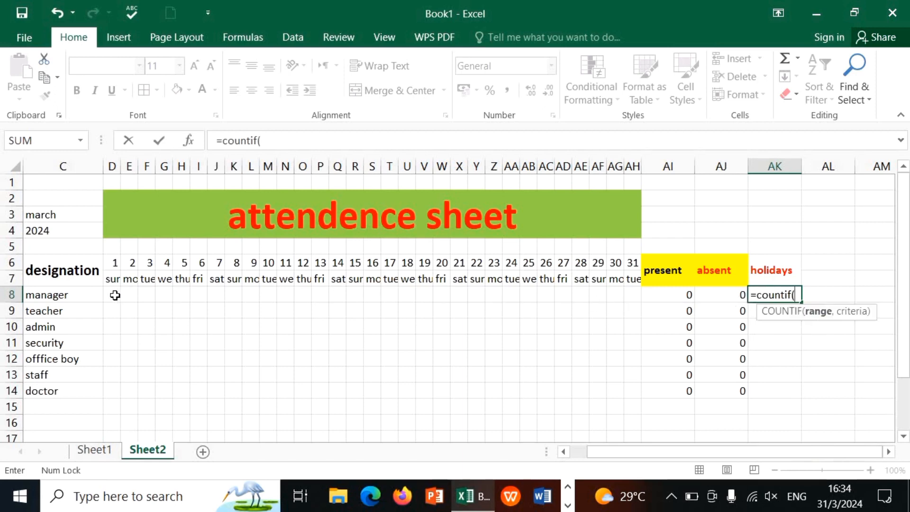
drag(115, 295, 637, 291)
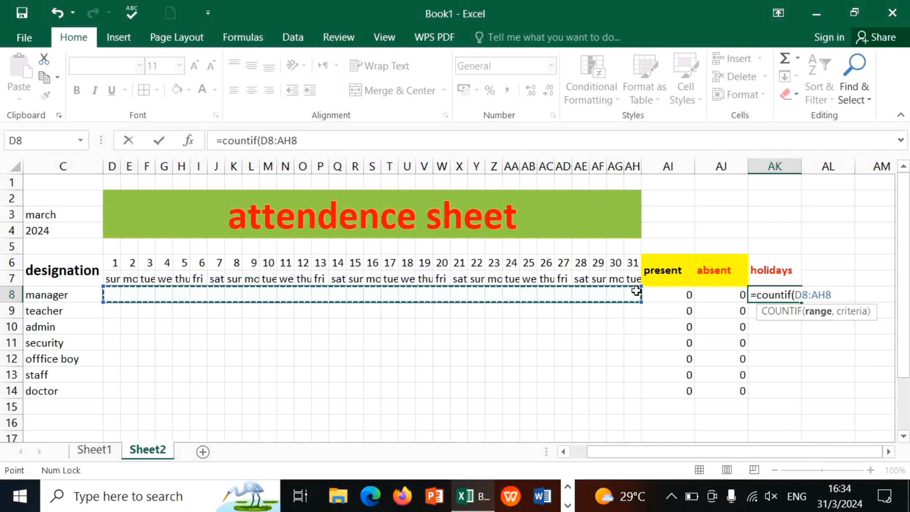
text(,)
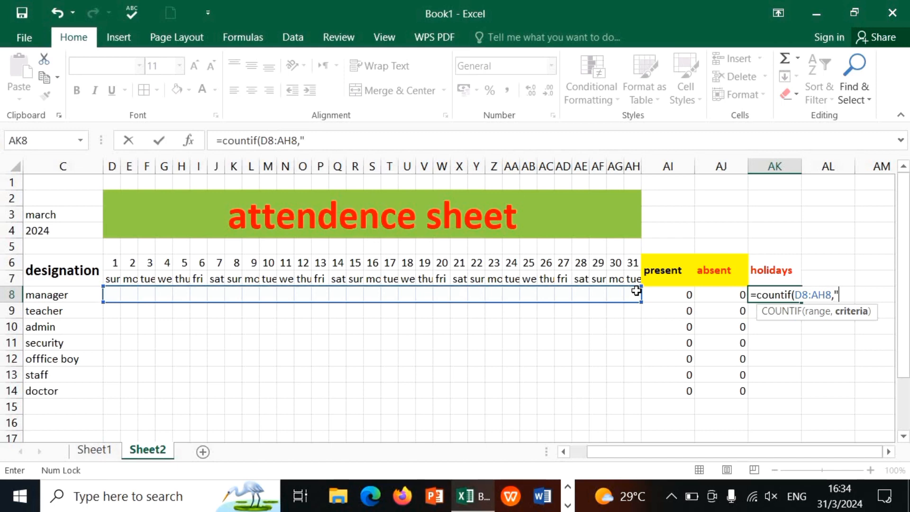
text("h"))
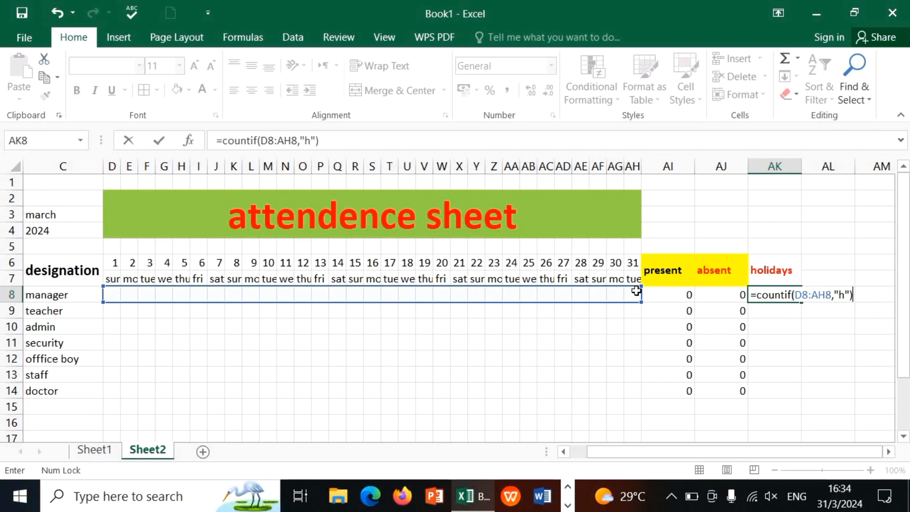
key(Return)
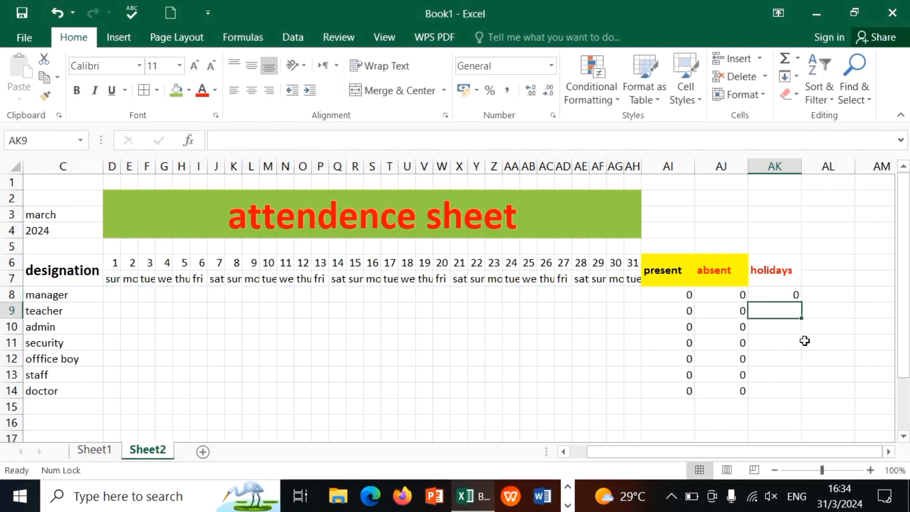
- Copy the holidays count formula from AK8 down to AK14 for all the remaining designations
click(778, 292)
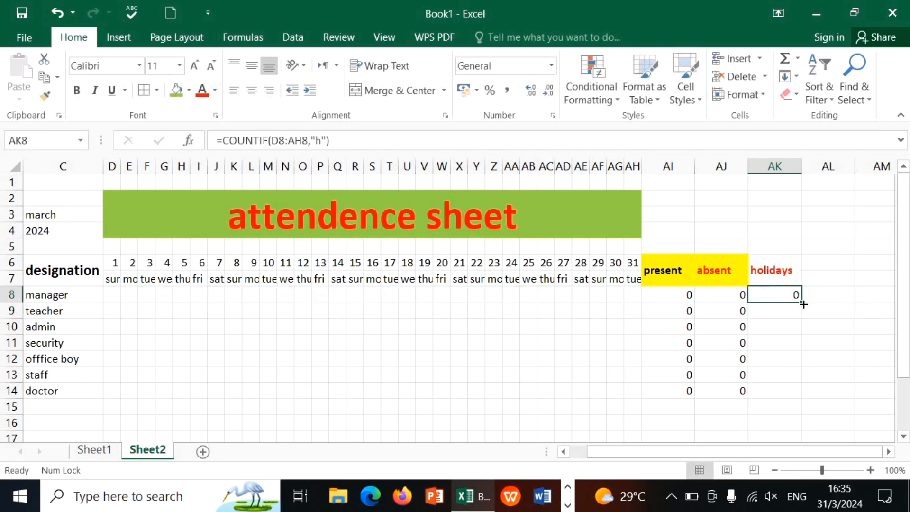
drag(804, 304, 803, 383)
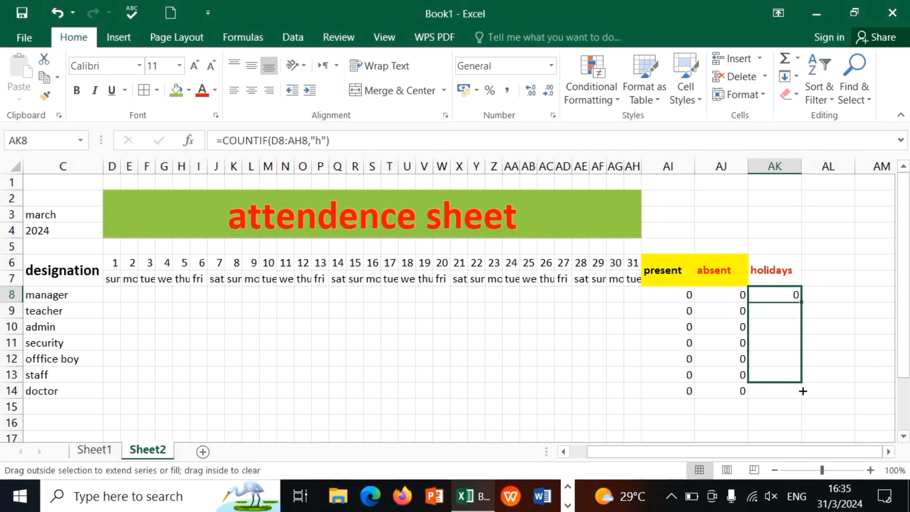
drag(798, 390, 802, 390)
click(793, 399)
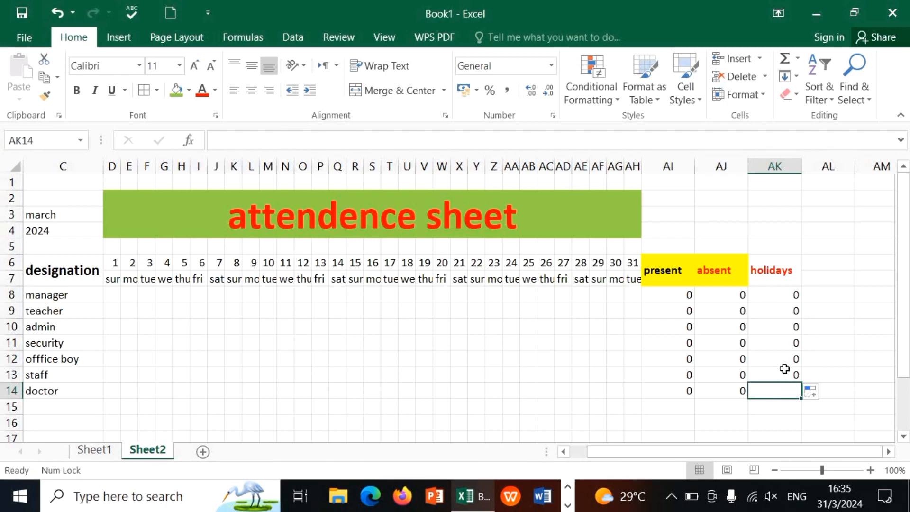
click(789, 376)
drag(802, 384, 805, 401)
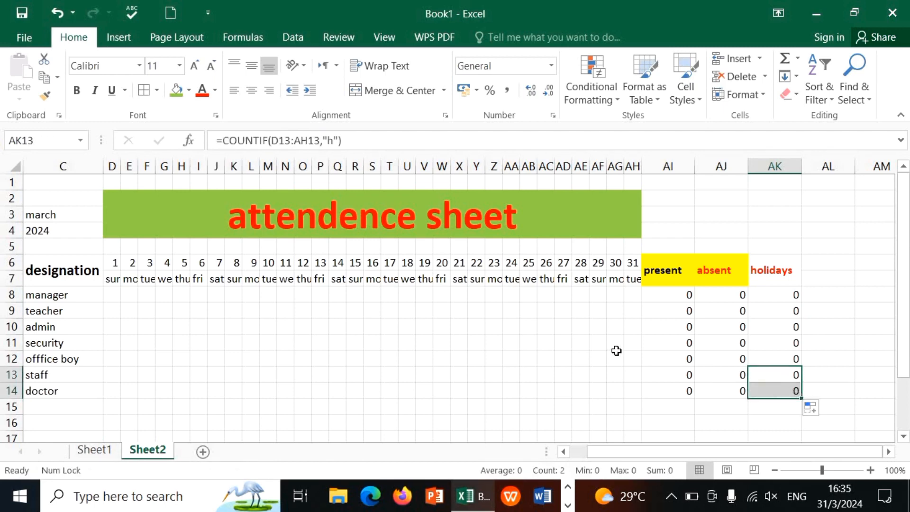
- Fill the "sun" weekday cells D7, K7, R7, Y7 and AF7 with light green
click(112, 281)
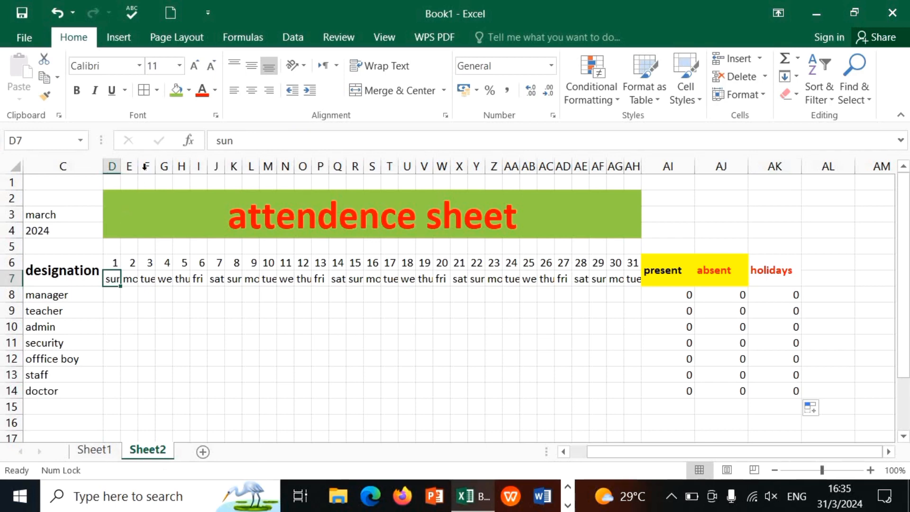
click(175, 96)
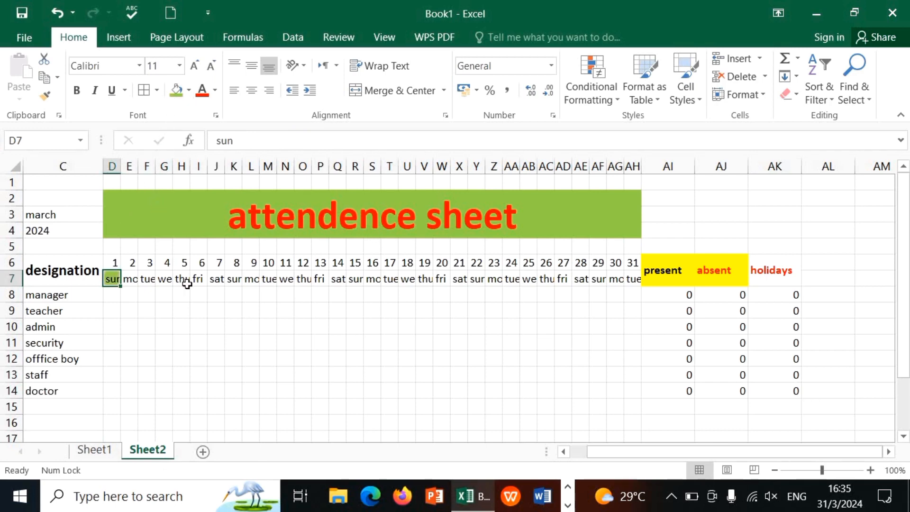
click(232, 281)
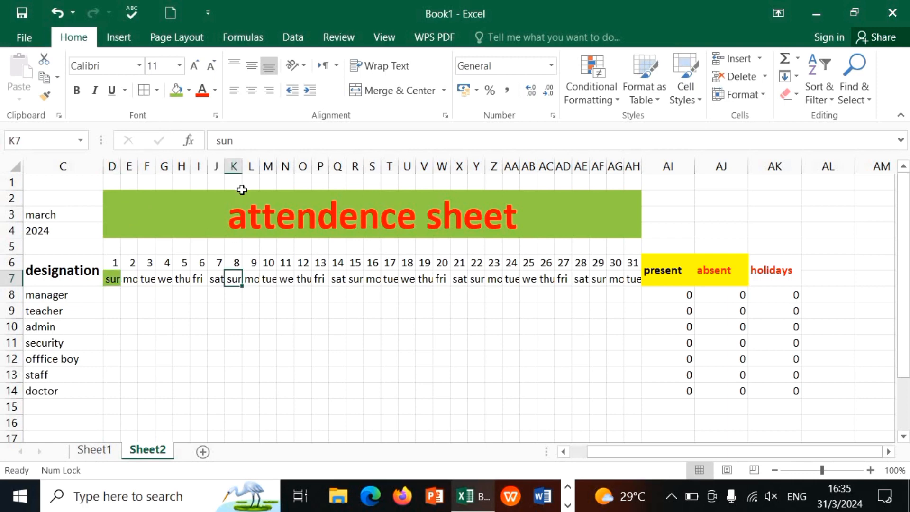
click(177, 98)
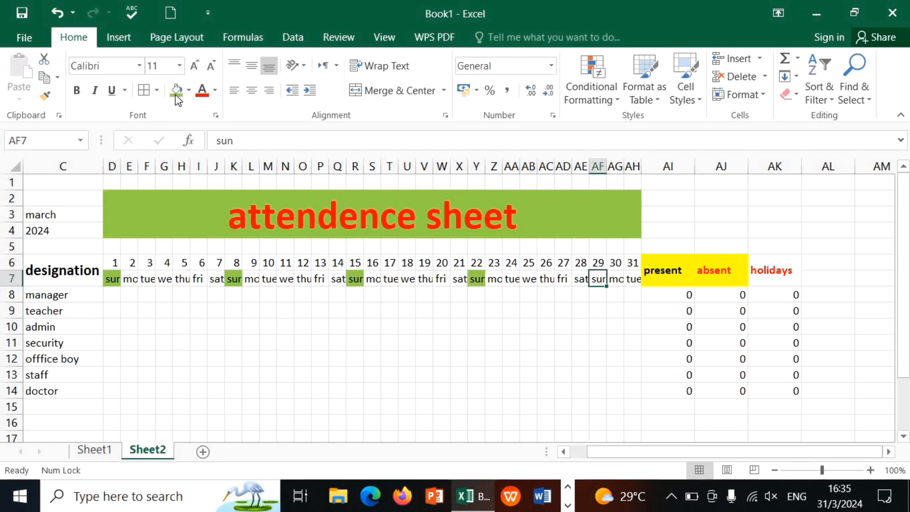
click(177, 98)
- Fill the first Sunday column D7:D14 with light green and rows 7 to 14 of Sunday columns K, R, Y and AF with yellow
drag(112, 279, 112, 387)
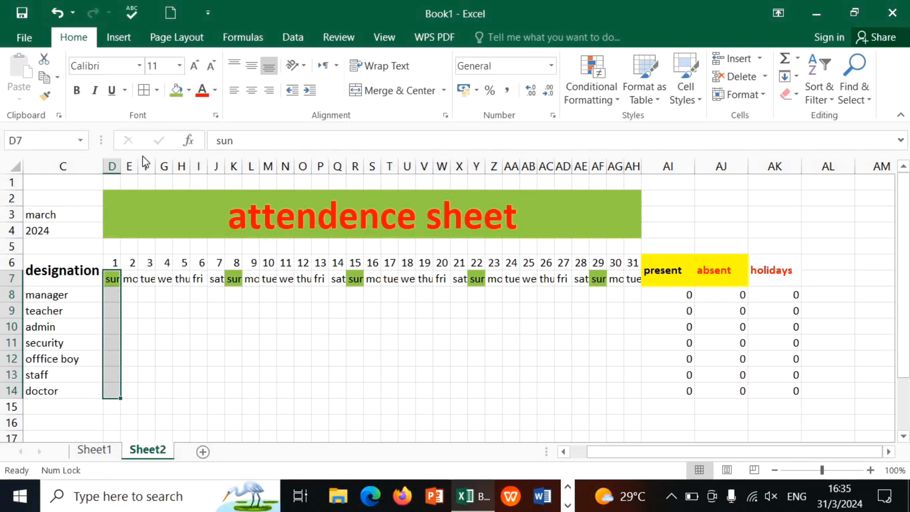
click(177, 89)
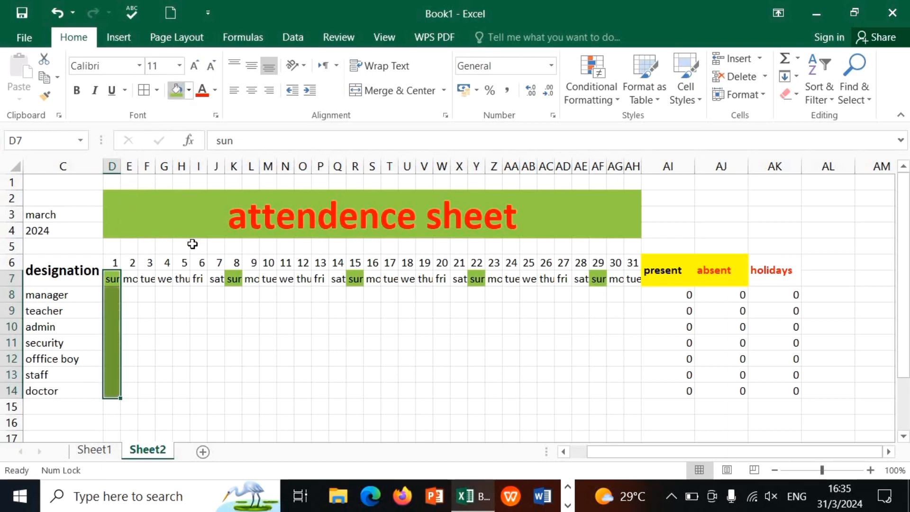
drag(235, 279, 239, 388)
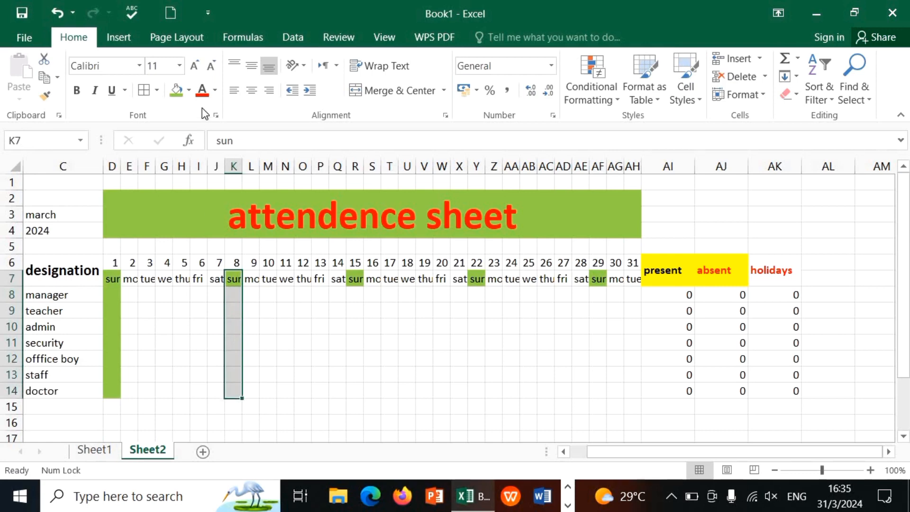
click(189, 91)
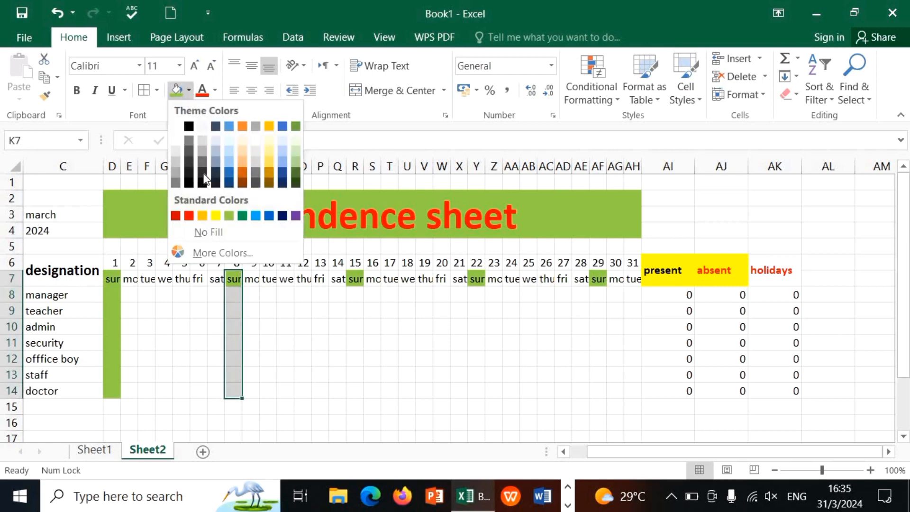
click(216, 215)
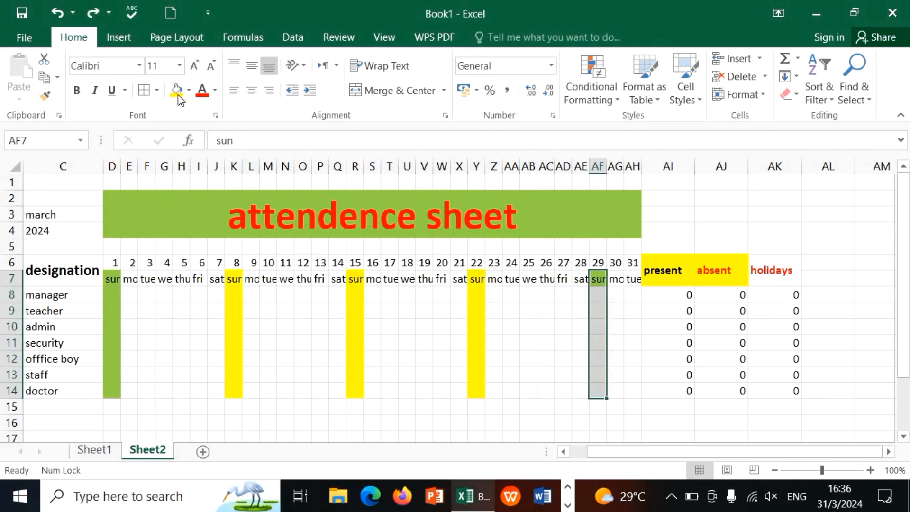
click(177, 91)
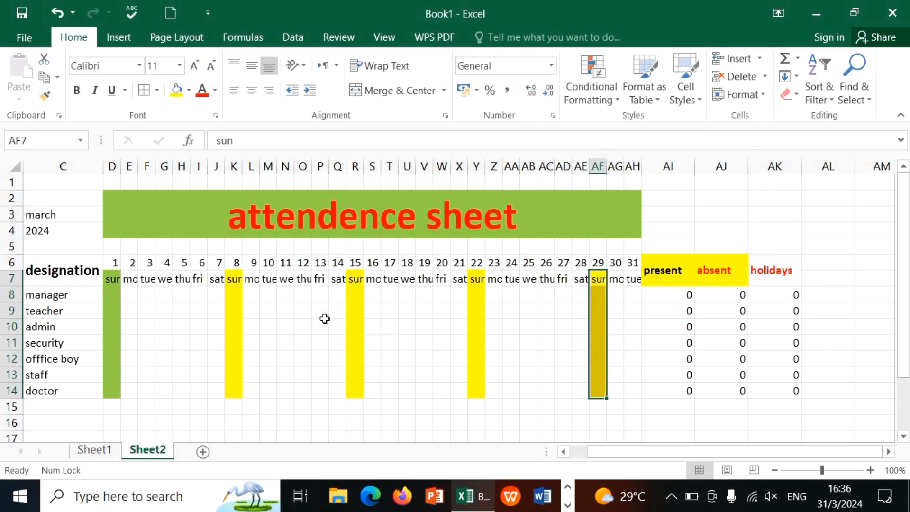
- Enter the manager's attendance for days 1 to 3: "h" in D8, "p" in E8 and "a" in F8
click(111, 295)
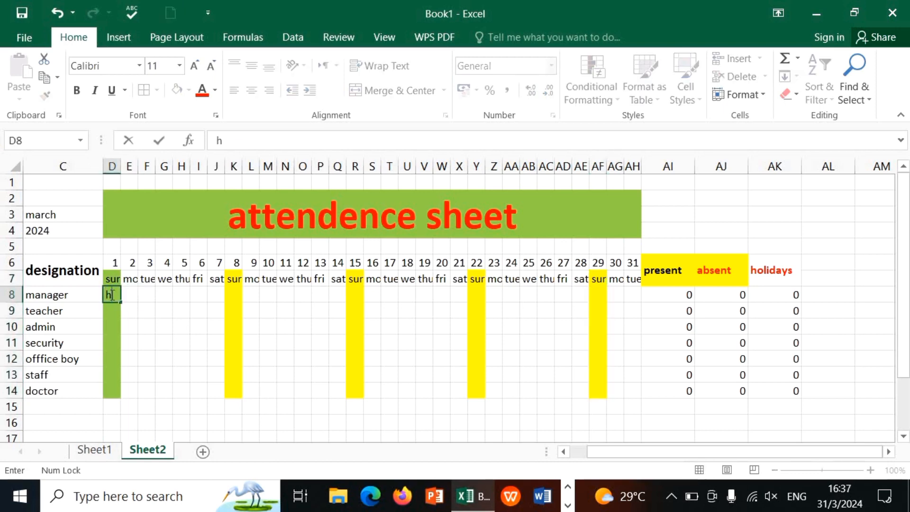
text(h)
key(Return)
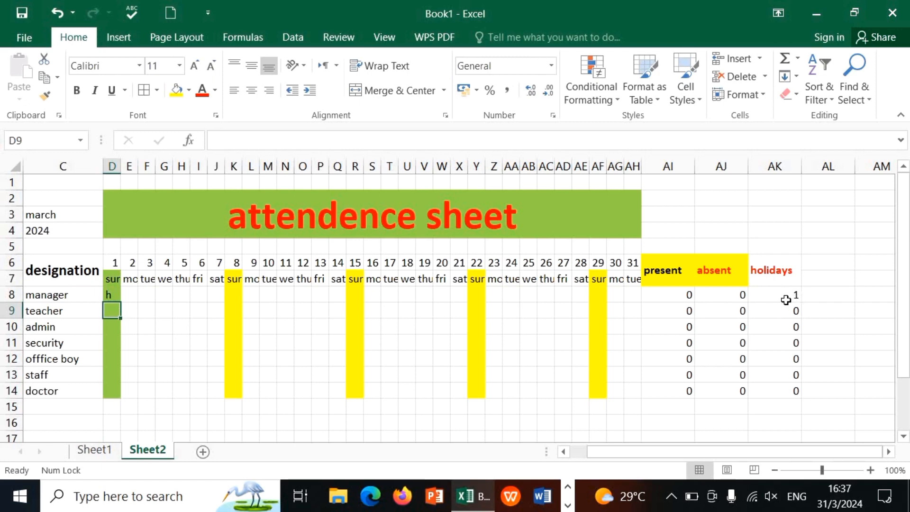
click(128, 299)
text(p)
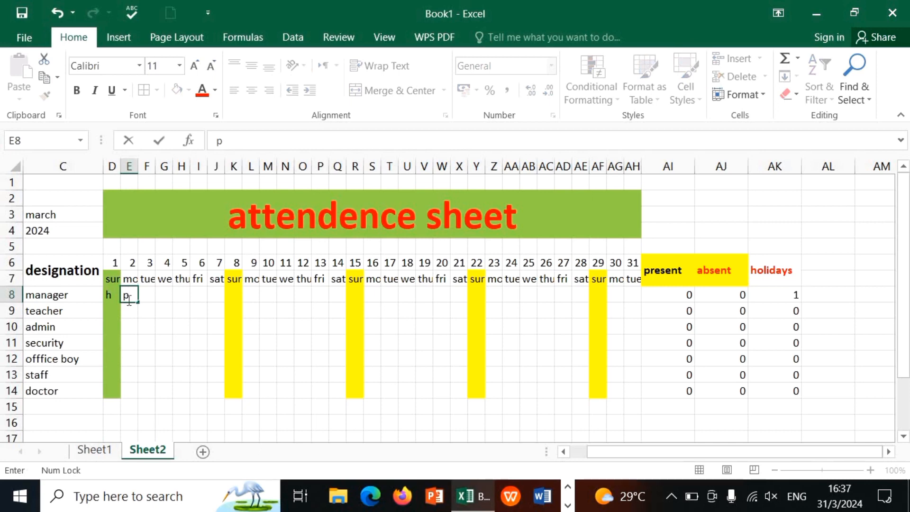
key(Return)
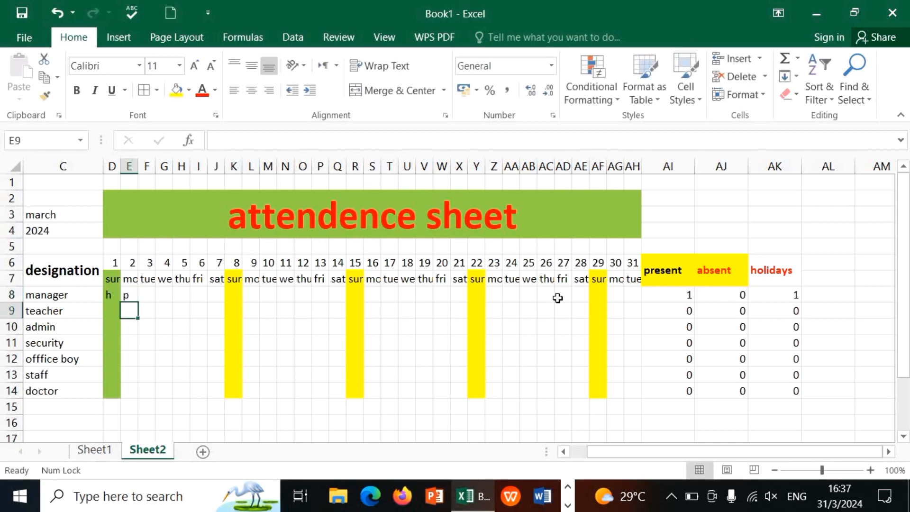
click(148, 297)
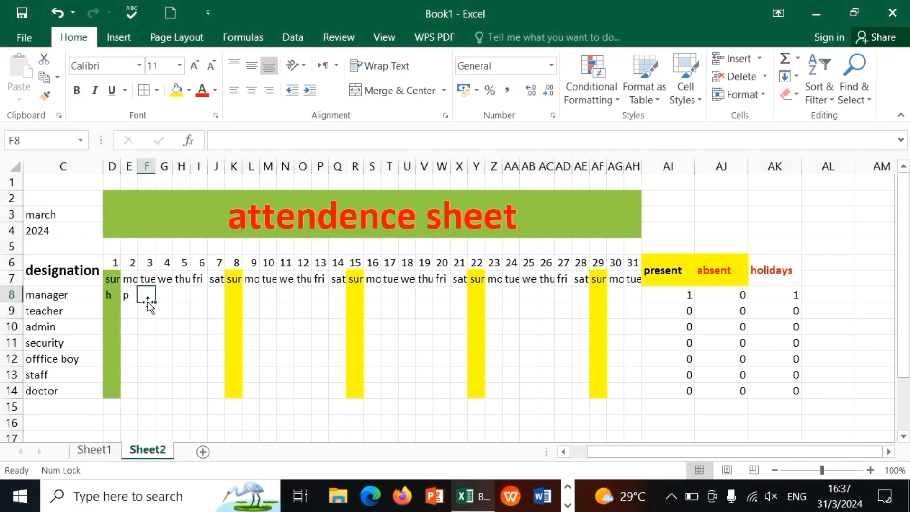
text(a)
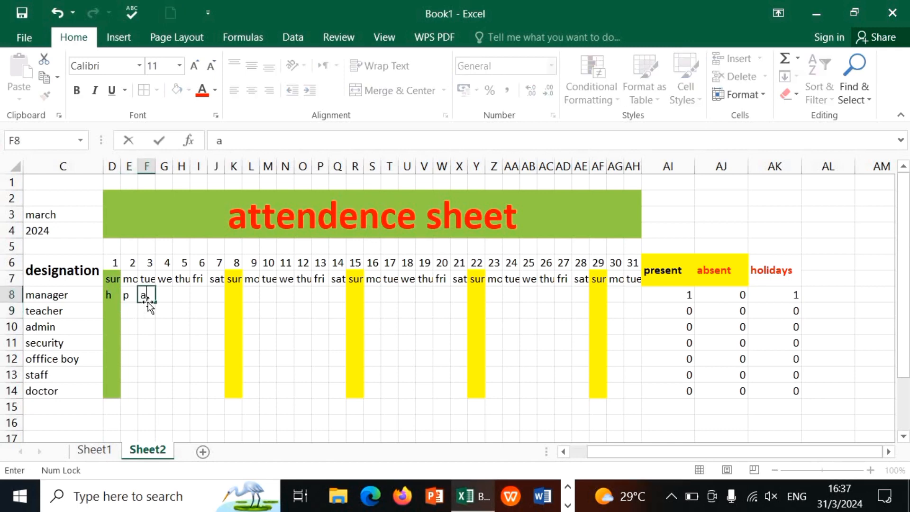
key(Return)
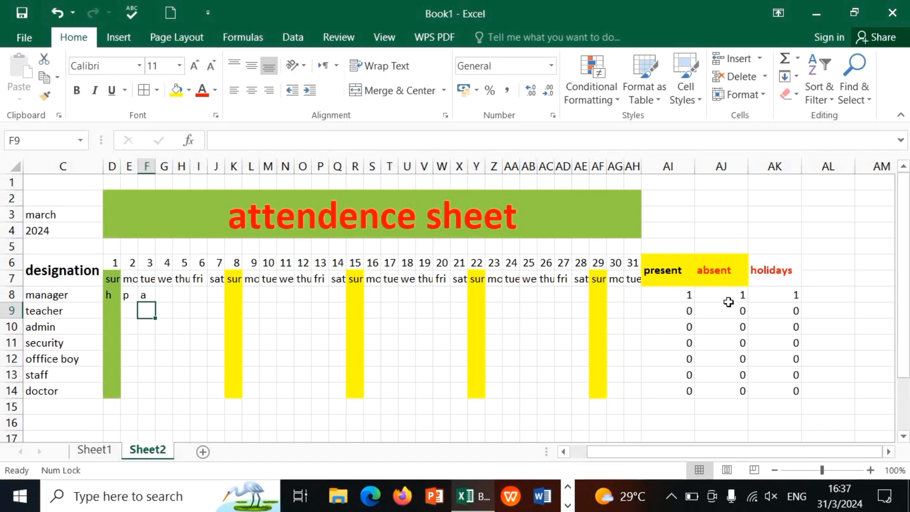
- Mark the manager present with "p" for days 4 to 7 in cells G8, H8, I8 and J8
click(164, 297)
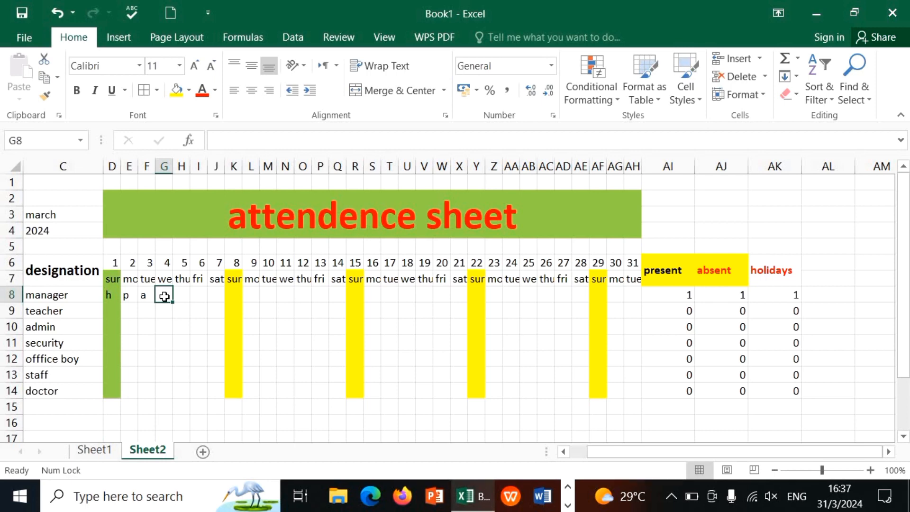
text(p)
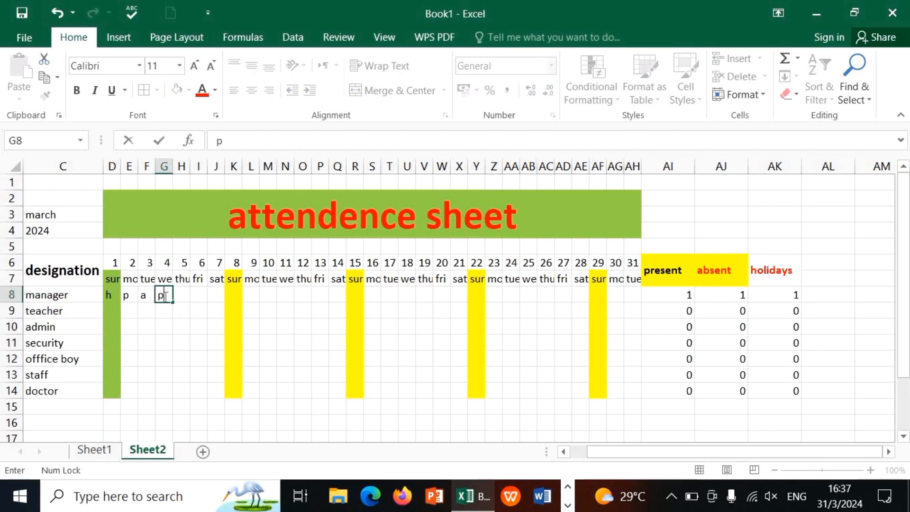
key(Return)
click(181, 295)
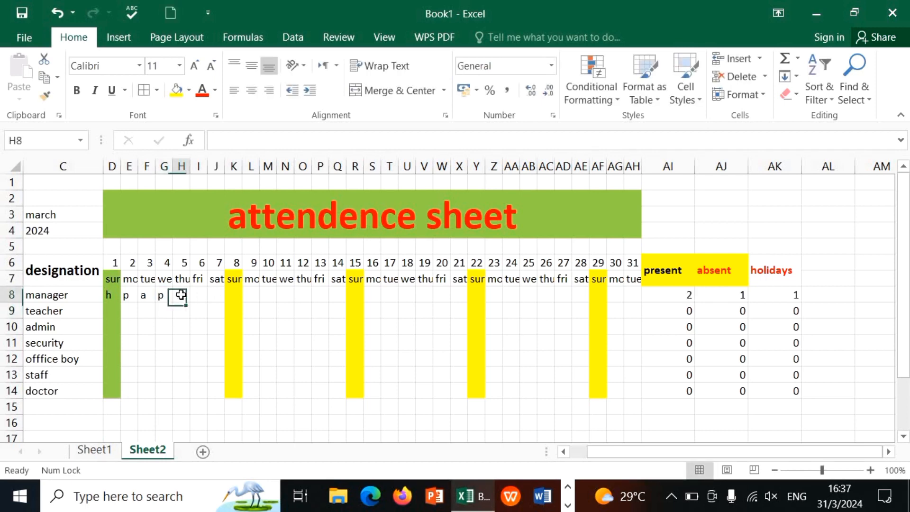
text(p)
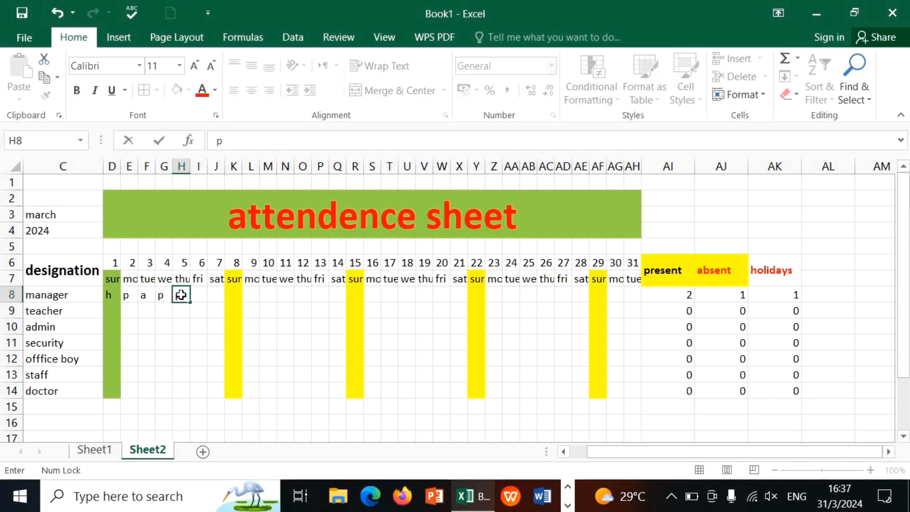
key(Return)
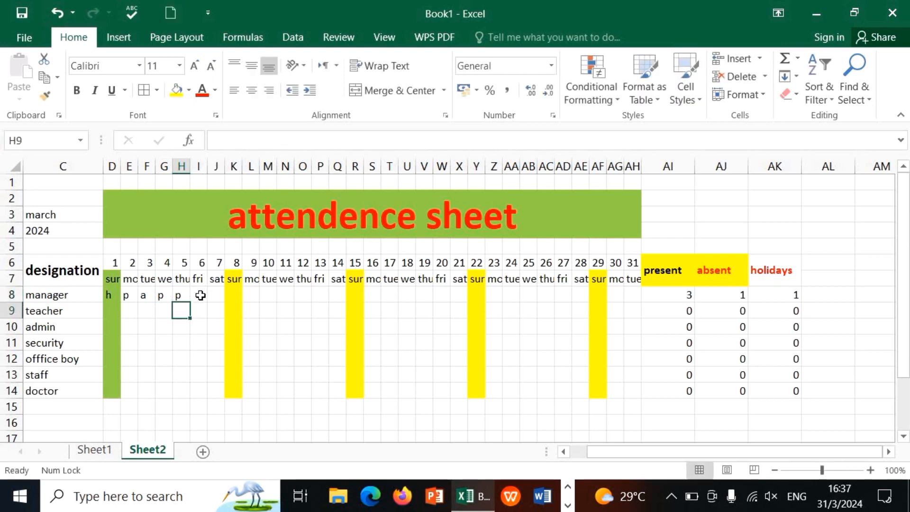
click(201, 295)
text(p)
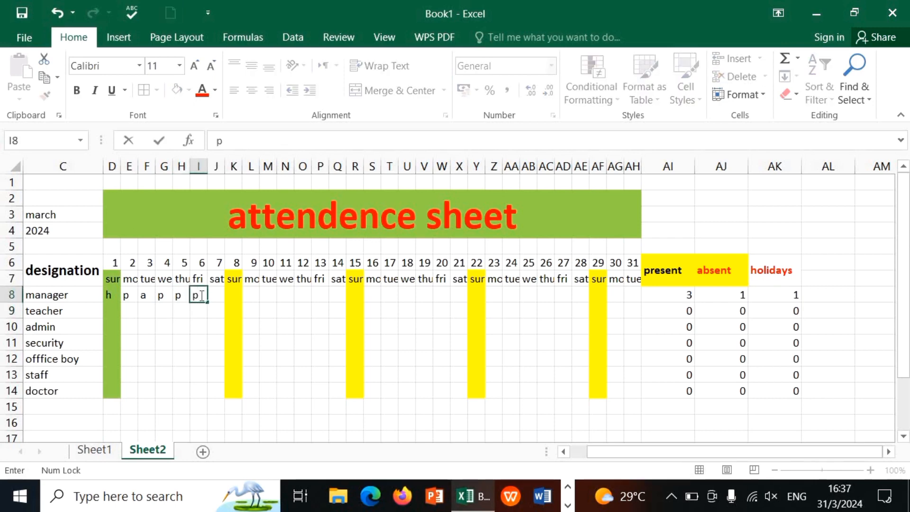
key(Return)
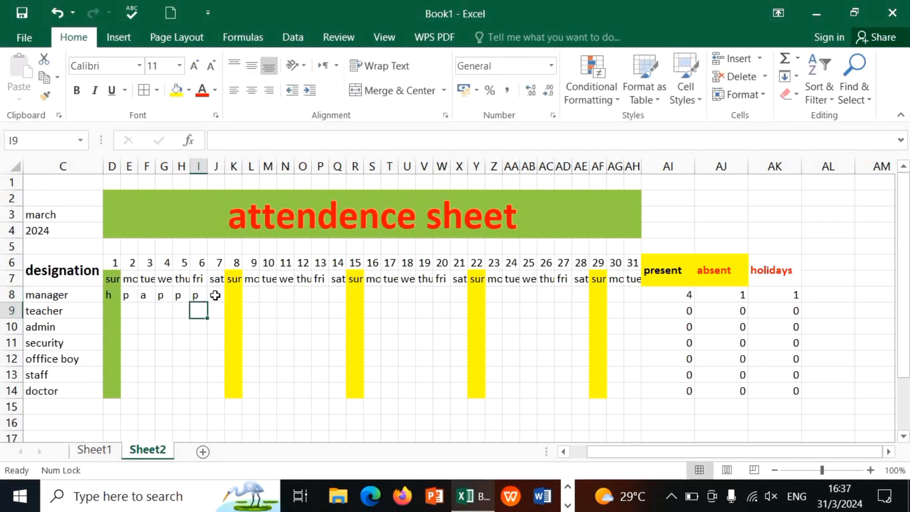
click(216, 295)
text(p)
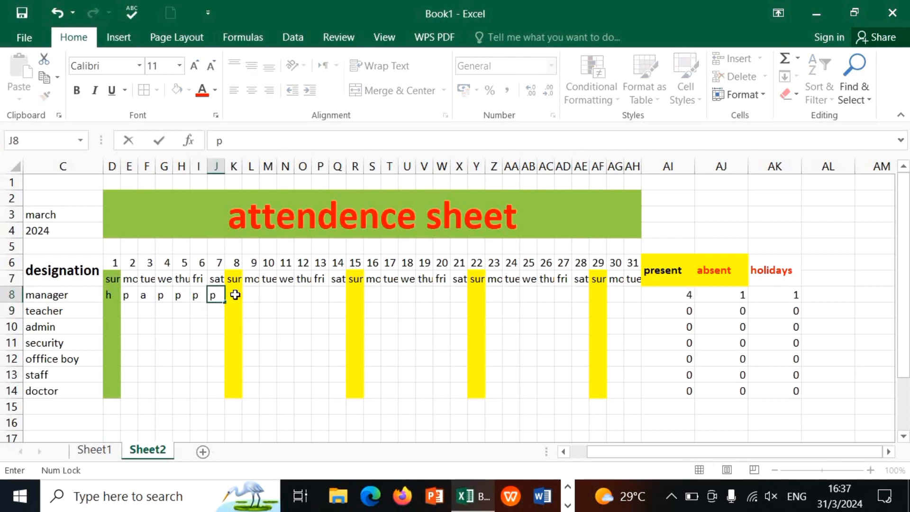
key(Return)
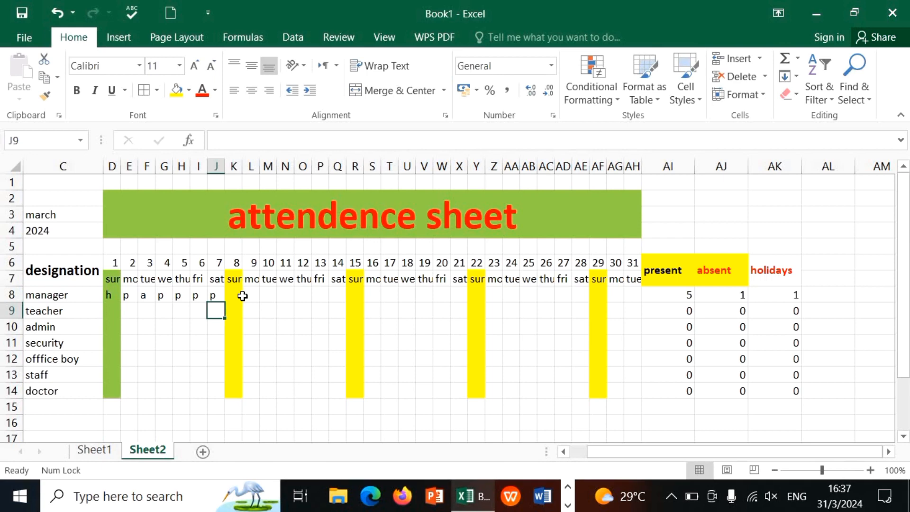
- Mark the manager's second Sunday, day 8, as a holiday with "h" in cell K8
click(236, 295)
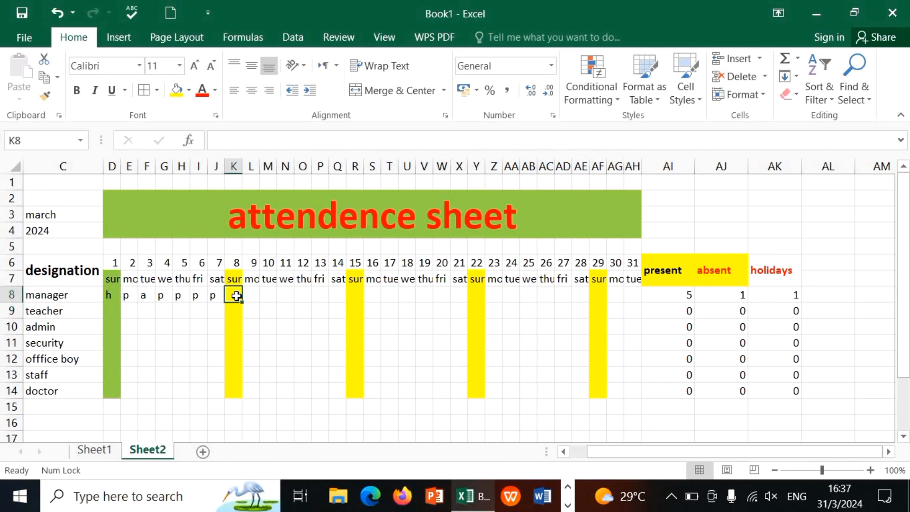
text(h)
key(Return)
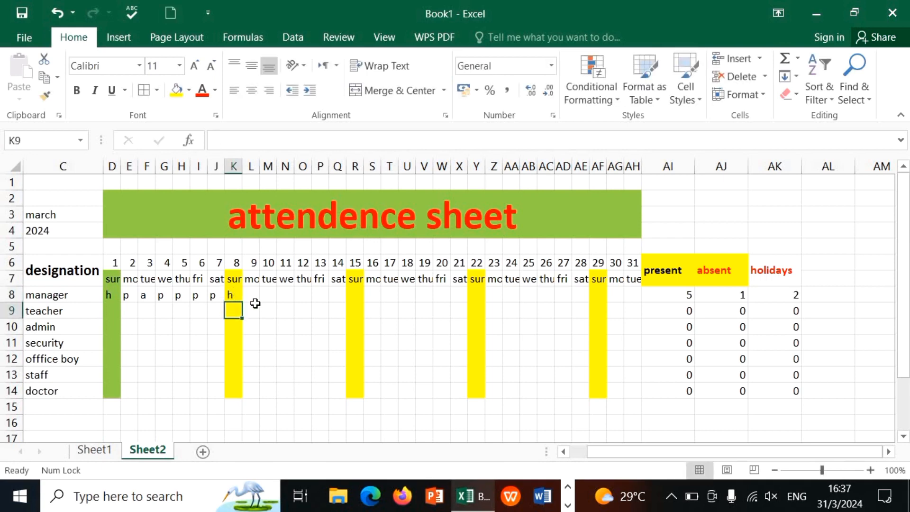
- Copy the manager's "p" from E8 down to E14 and the "a" from F8 down to F14 for the other designations
click(135, 299)
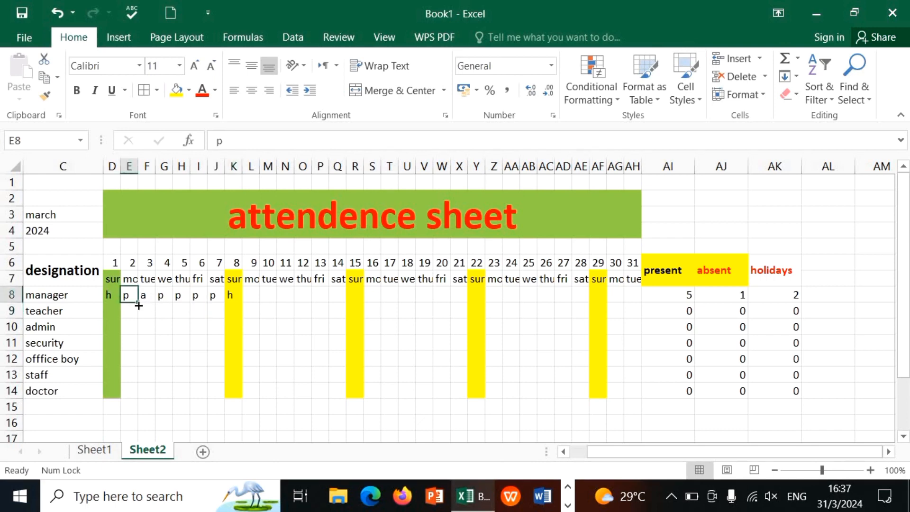
drag(139, 305, 141, 270)
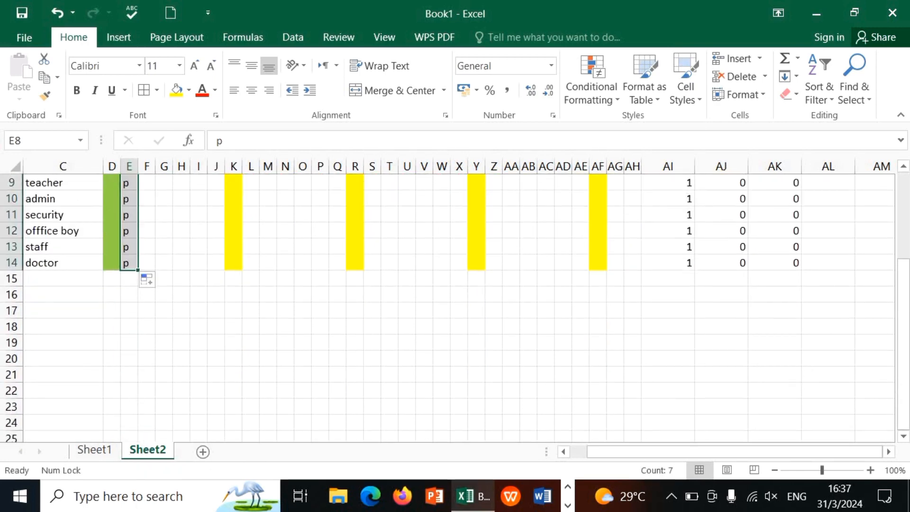
drag(906, 300, 905, 264)
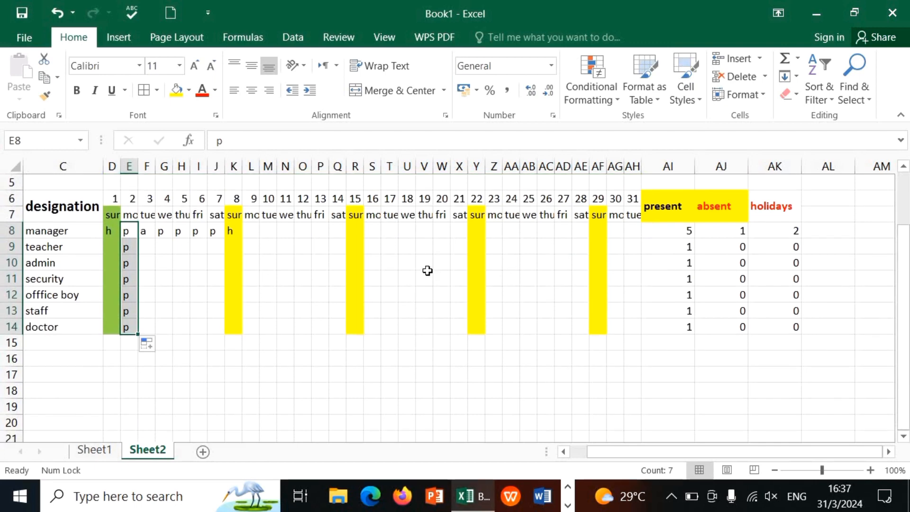
click(147, 236)
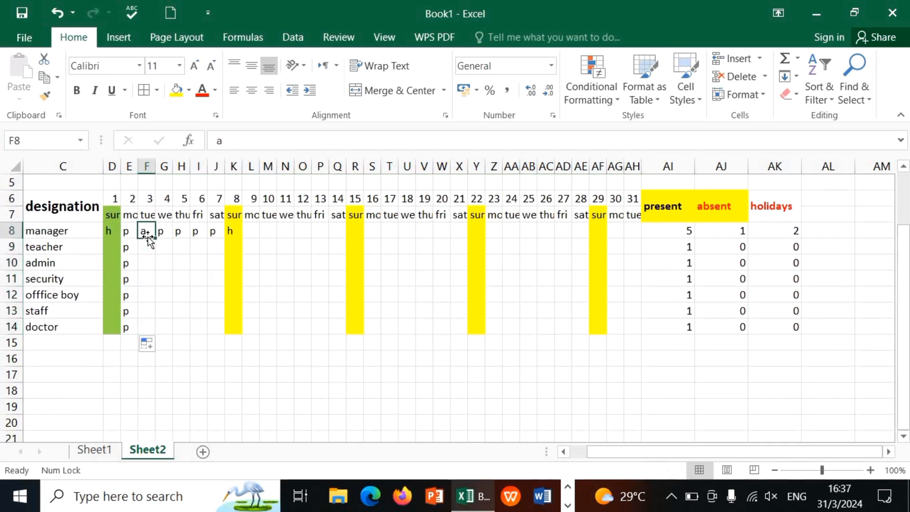
drag(156, 239, 161, 314)
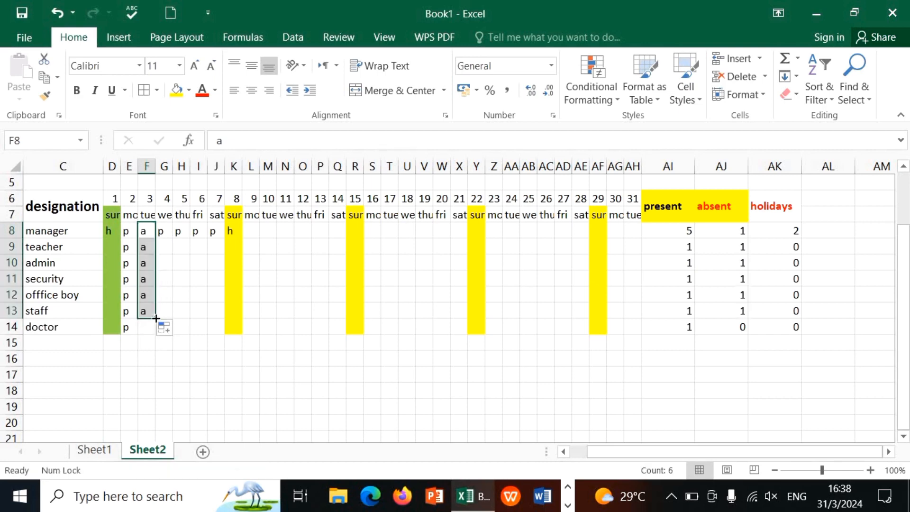
drag(156, 319, 159, 333)
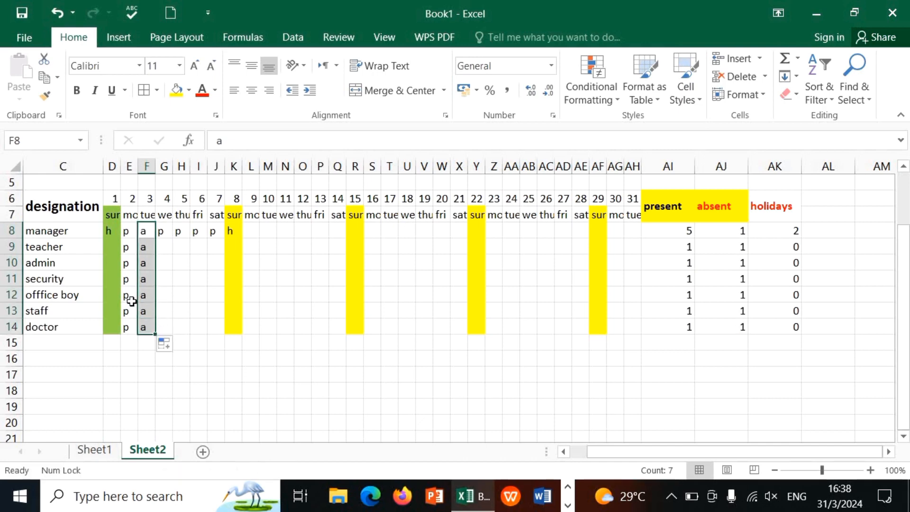
- In the staff row, enter "a" for day 4 in G13 and "h" for Sunday the 29th in AF13
click(162, 312)
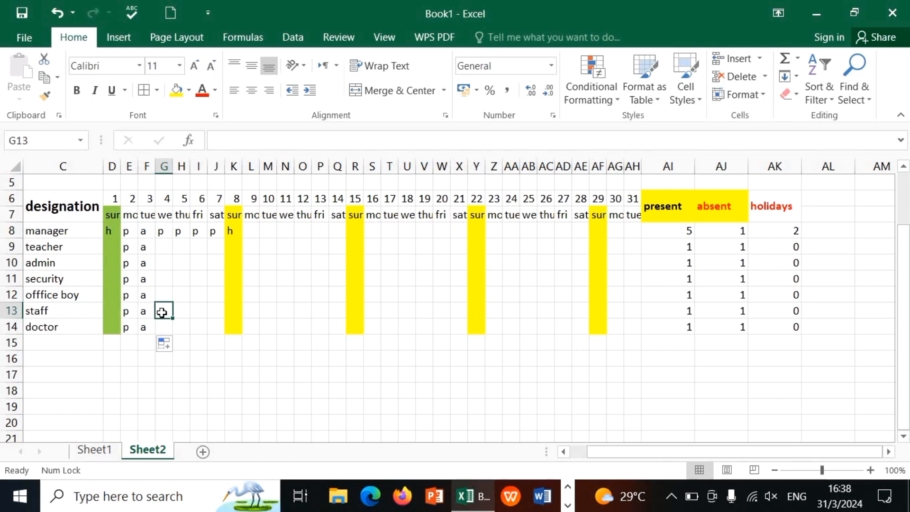
text(a)
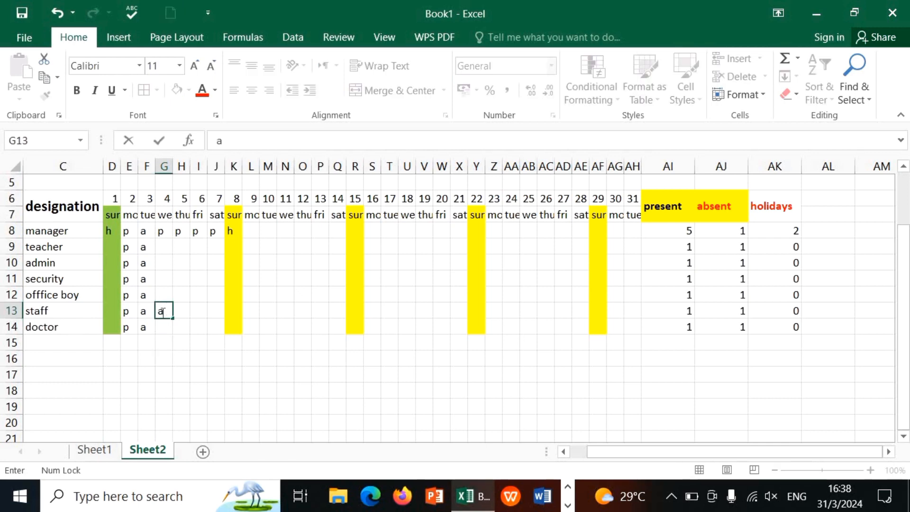
key(Return)
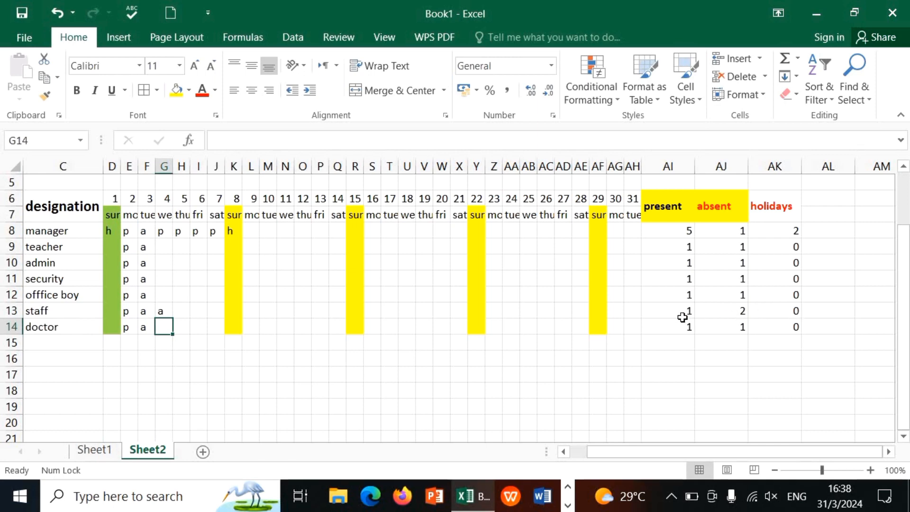
click(600, 309)
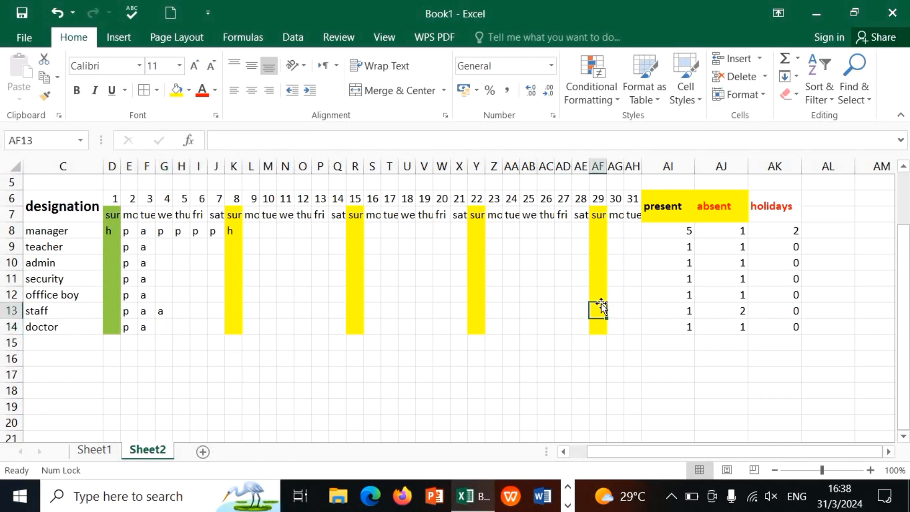
text(h)
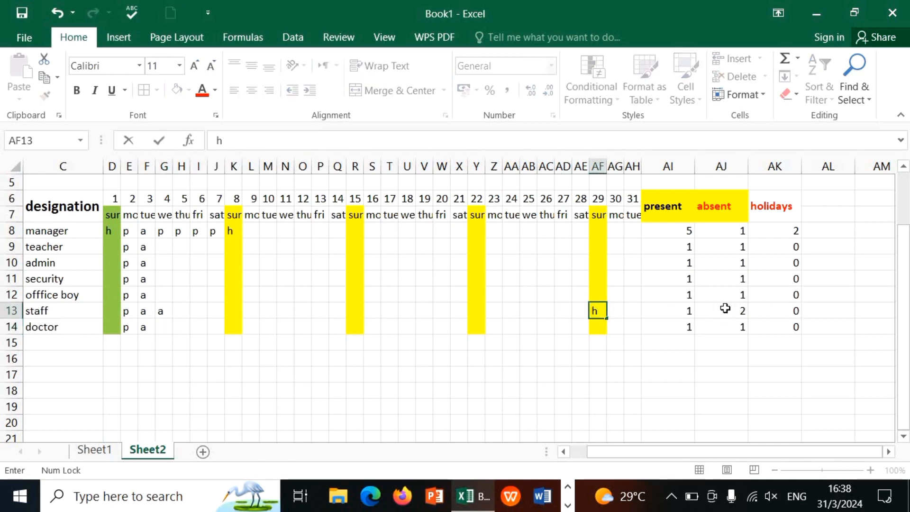
key(Return)
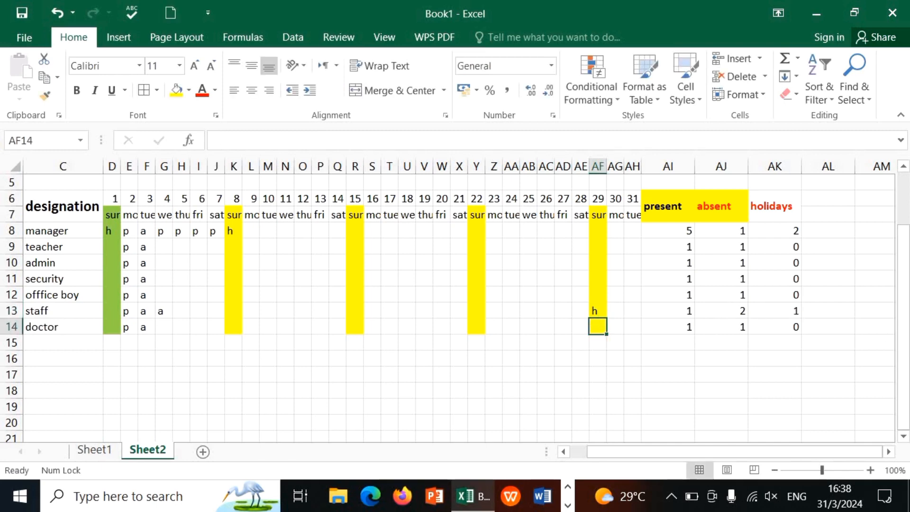
drag(907, 338, 906, 327)
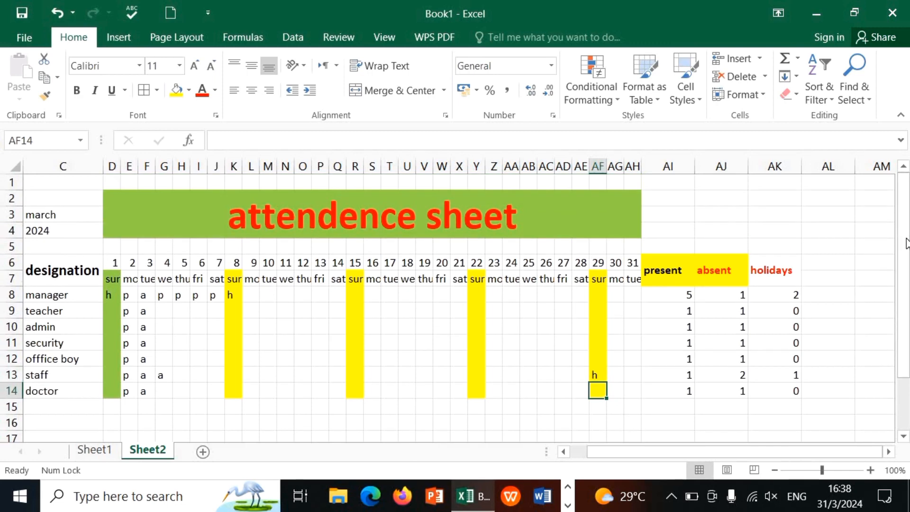